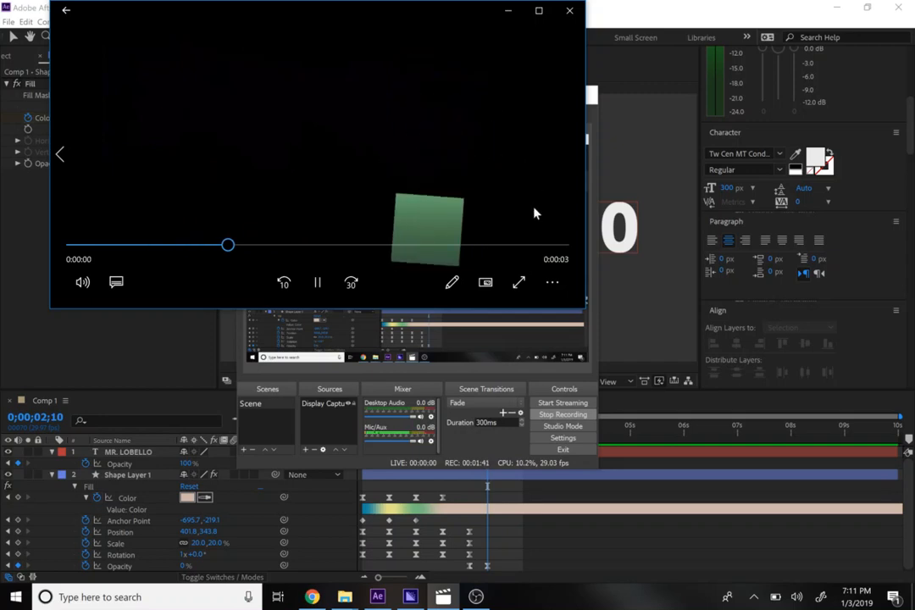
Close the playing video, return to After Effects and close the open project
click(571, 14)
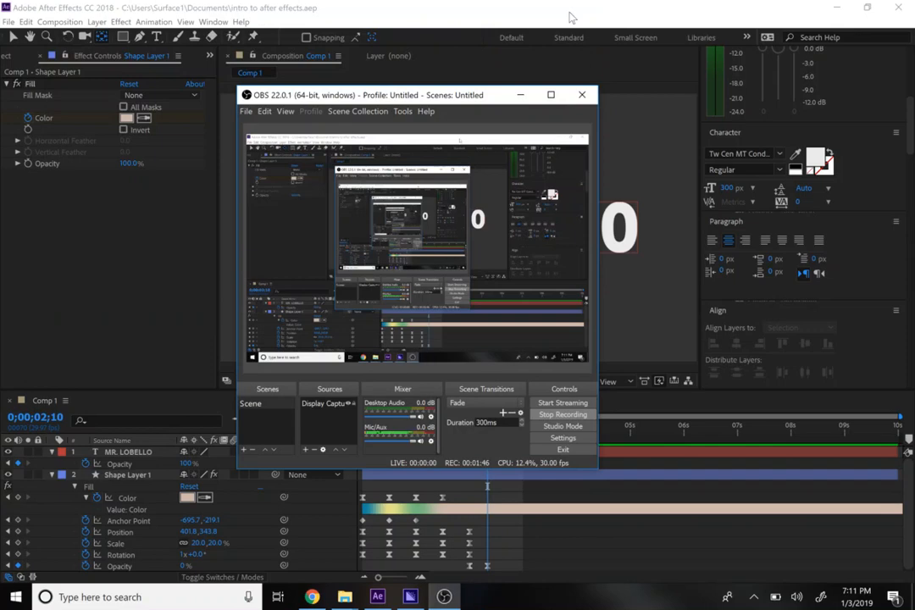
click(657, 149)
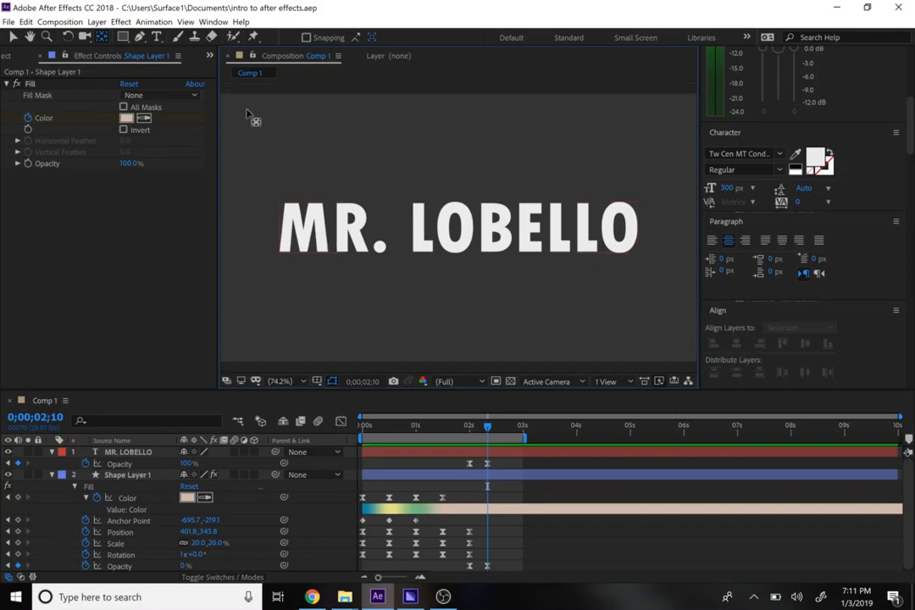
click(9, 21)
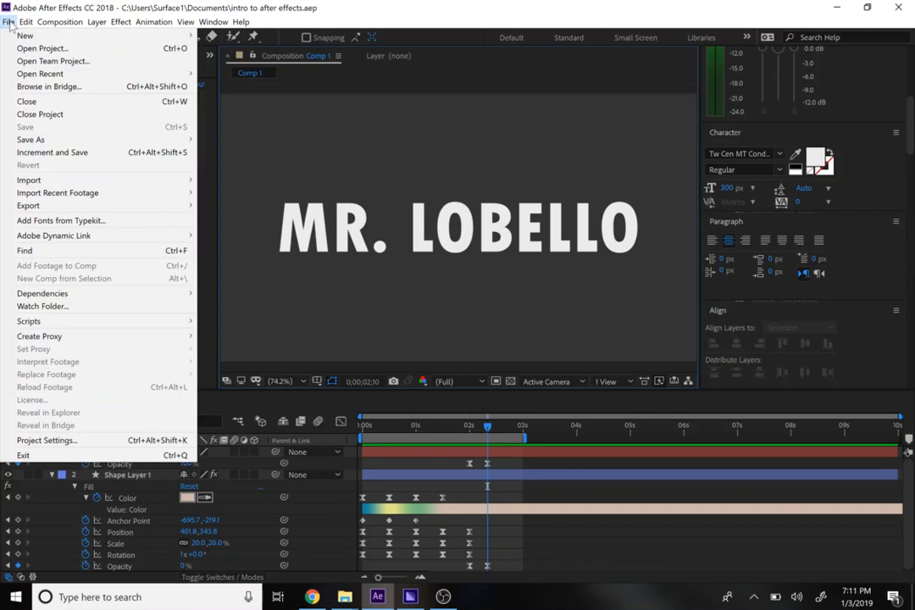
click(37, 113)
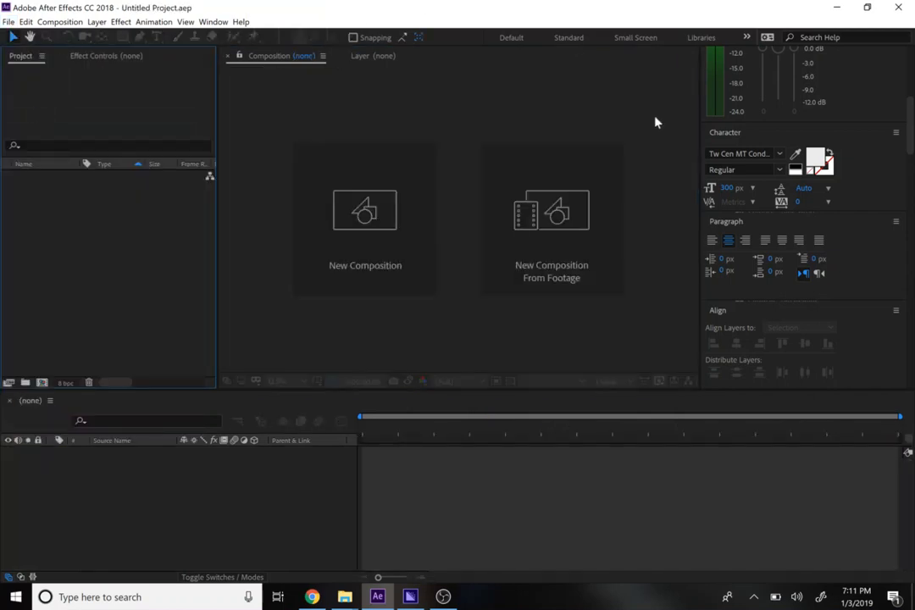
Reset the Animation workspace to its saved layout
scroll(905, 131, up, 5)
drag(905, 131, 901, 73)
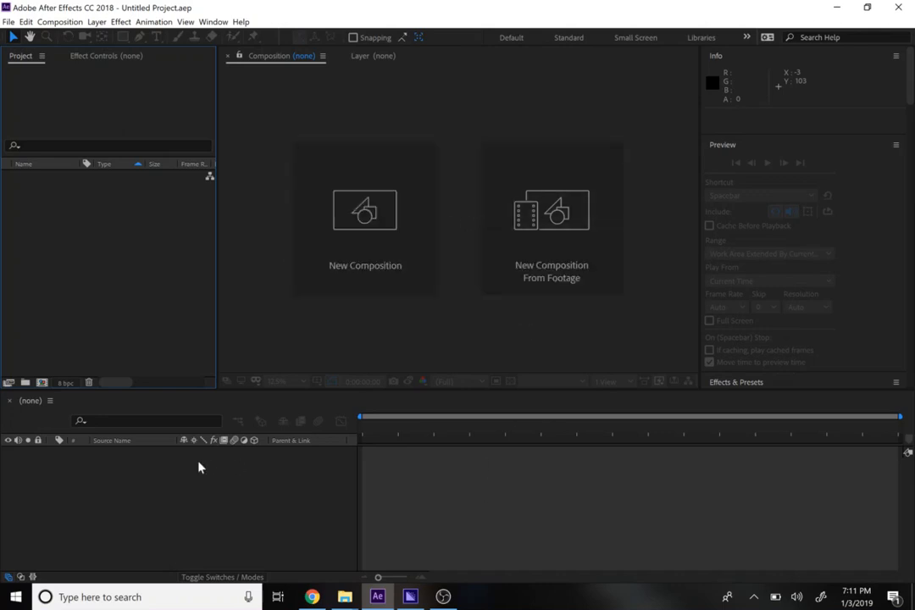
click(213, 22)
mouse_move(222, 39)
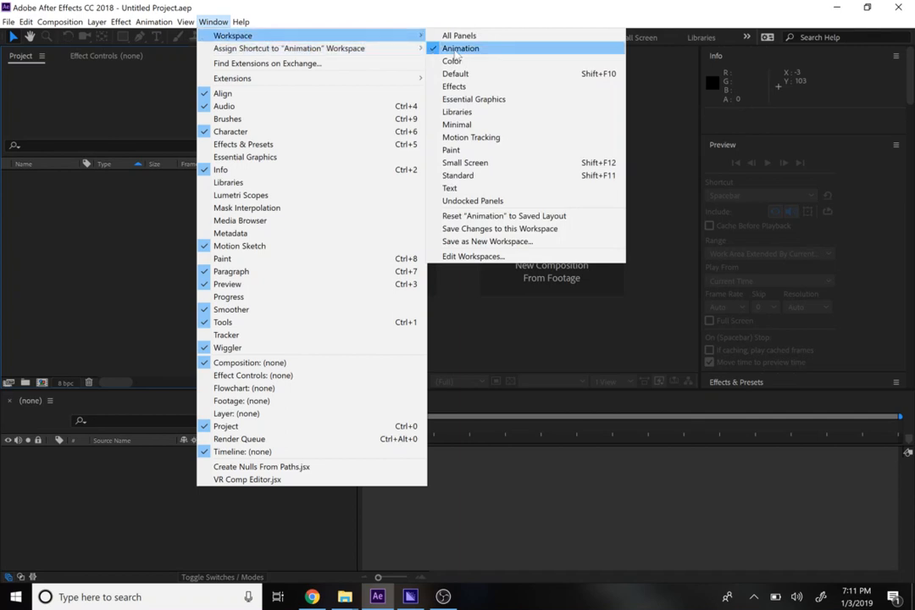
click(497, 216)
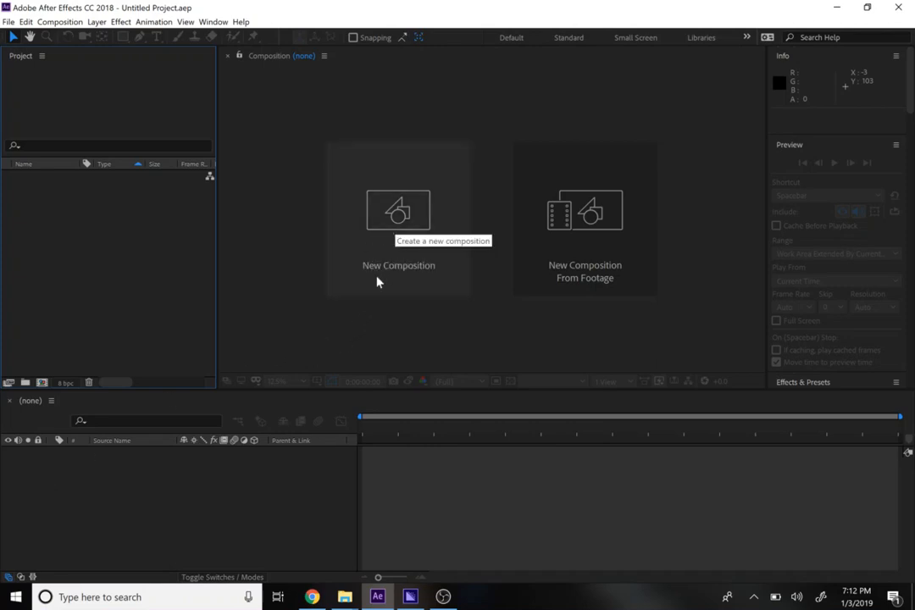
Start a new composition named "Adobe After Effects Intro" with the HDTV 1080 29.97 preset
click(409, 237)
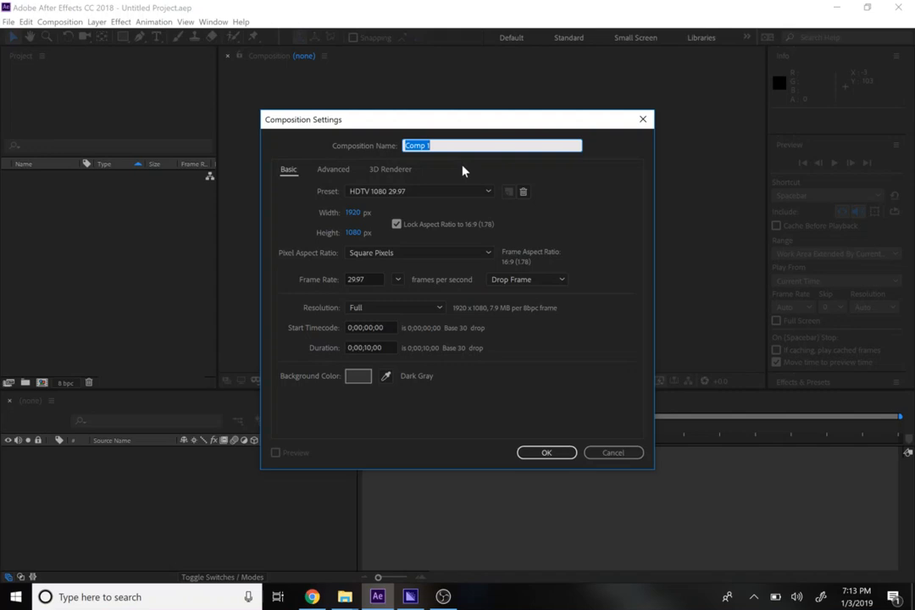
text(Adobe Af)
text(ter Effec)
text(ts A)
text(l)
key(BackSpace)
key(BackSpace)
text(Intro)
click(371, 193)
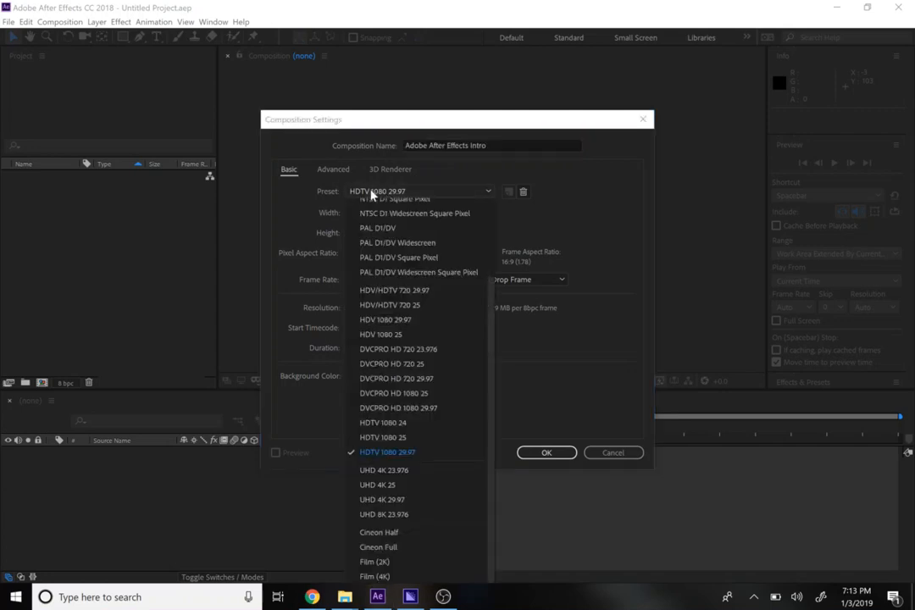
click(412, 458)
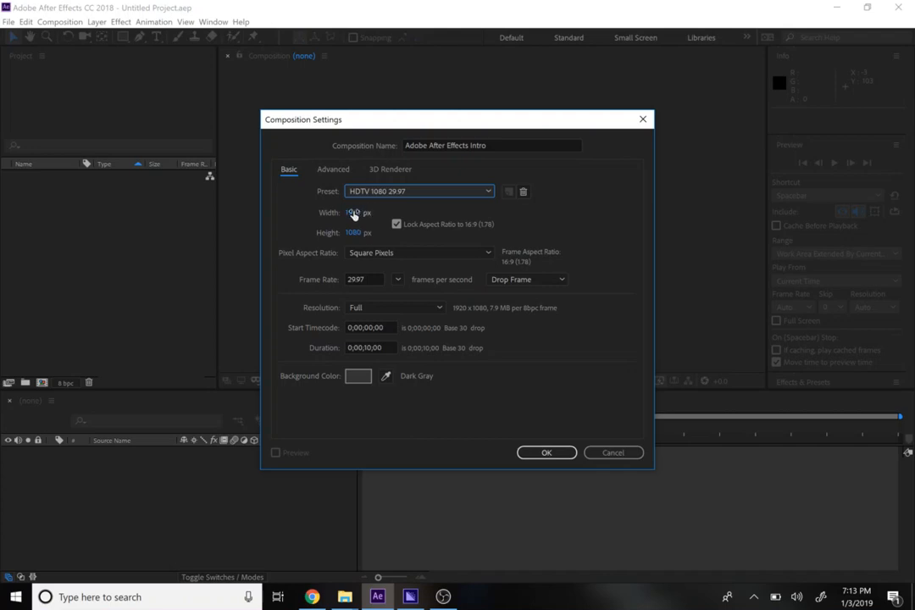
Examine the individual parts of the duration timecode in the composition settings
click(386, 347)
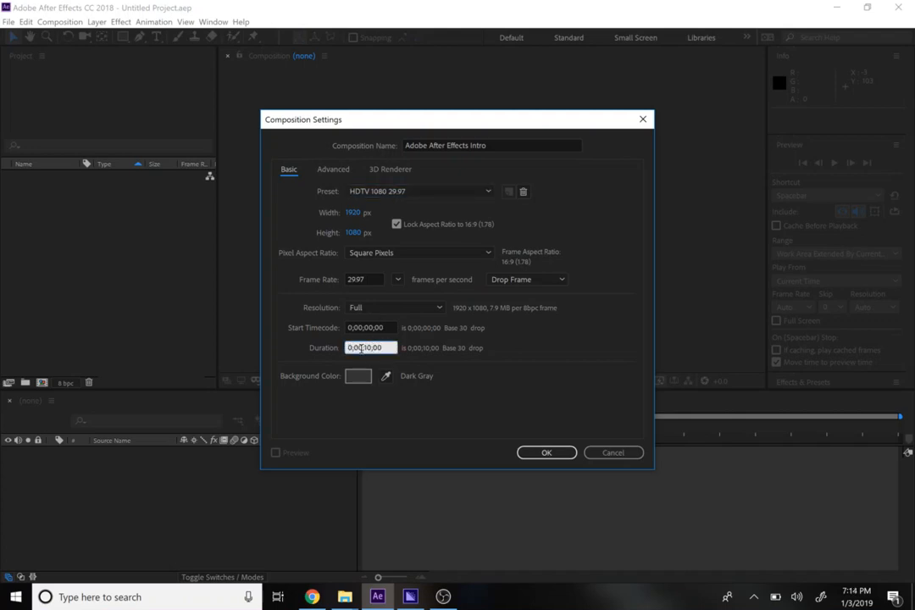
drag(349, 347, 345, 348)
click(364, 348)
drag(386, 346, 377, 346)
drag(377, 342, 374, 345)
click(364, 348)
double_click(365, 348)
click(356, 348)
drag(349, 348, 339, 358)
Set the composition's background color to 333333 and create the composition
click(385, 376)
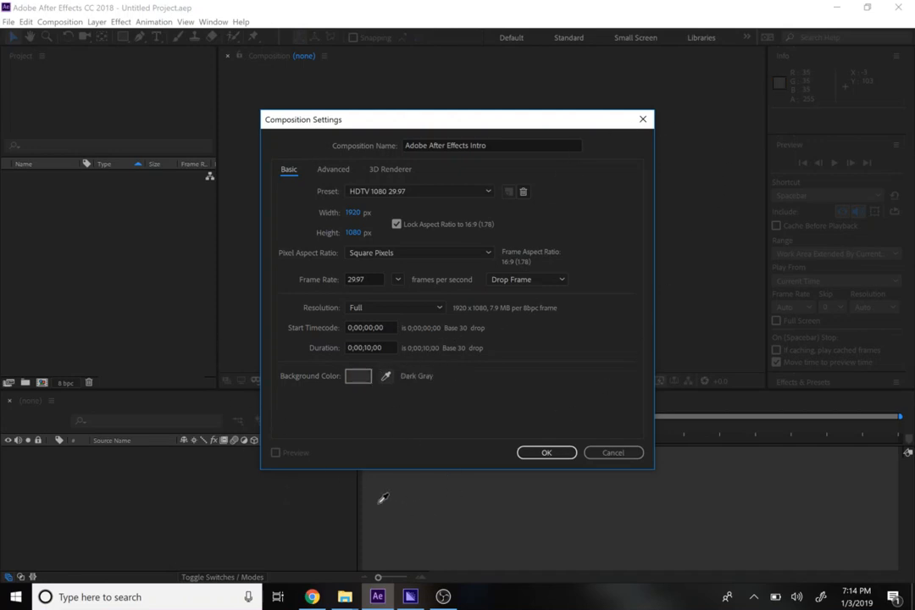
click(409, 519)
click(359, 376)
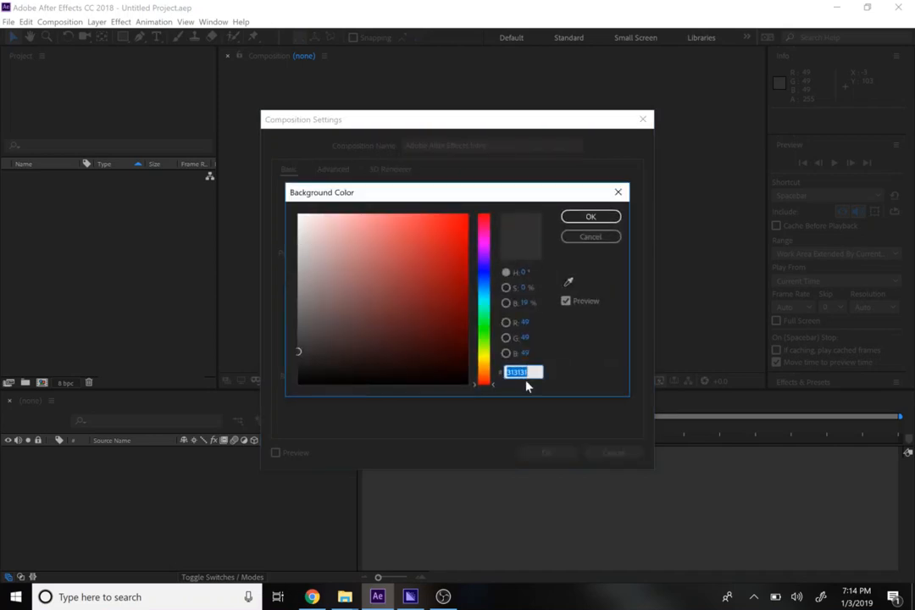
text(33333)
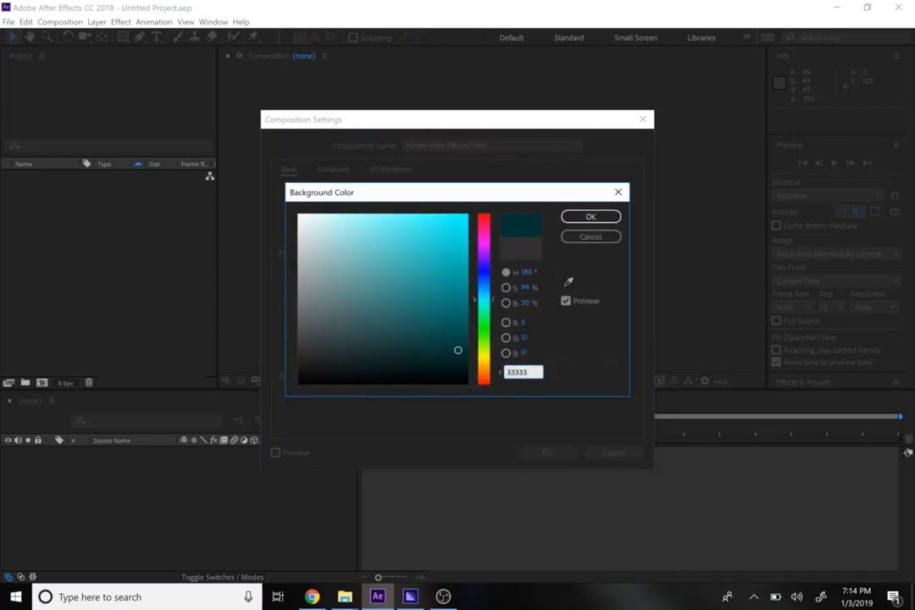
text(3)
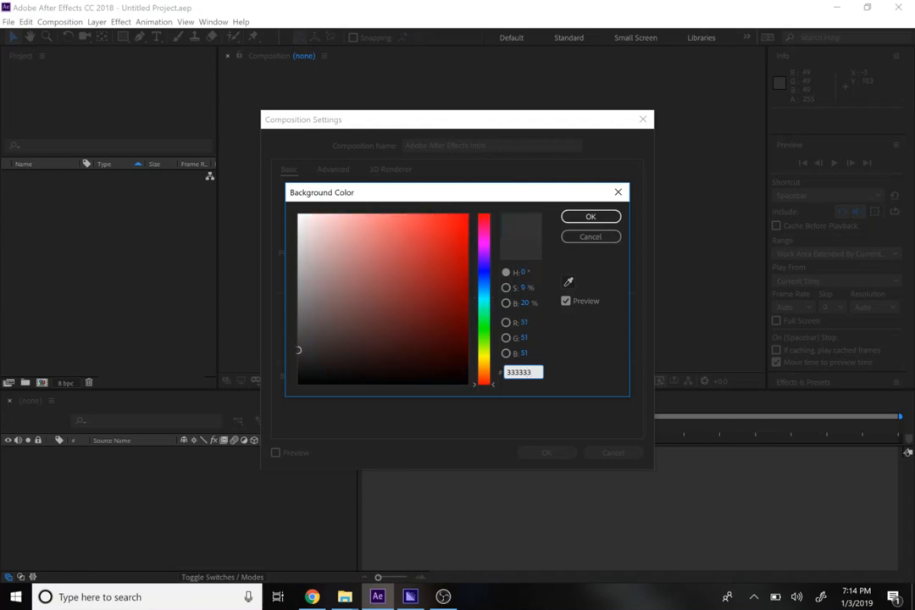
click(589, 216)
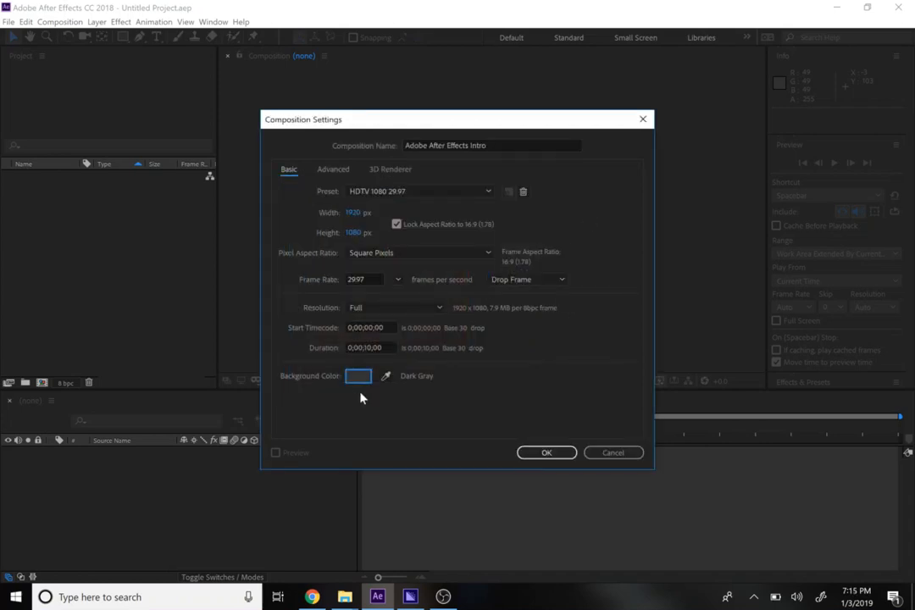
click(544, 453)
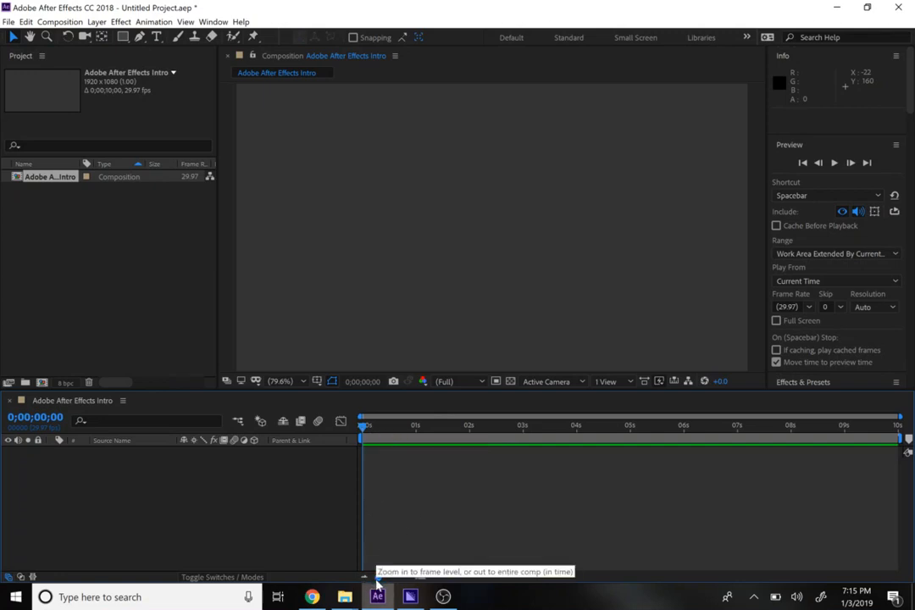
Zoom the timeline to frame level, step through the first few frames, and return to the start with the whole composition in view
mouse_move(377, 582)
mouse_down()
mouse_move(387, 582)
mouse_move(377, 582)
mouse_up()
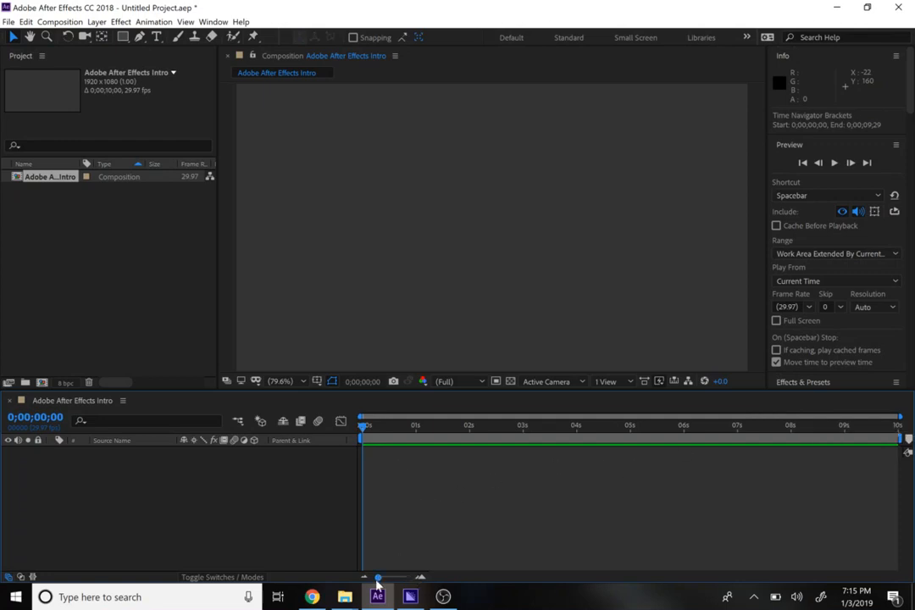
drag(378, 577, 406, 577)
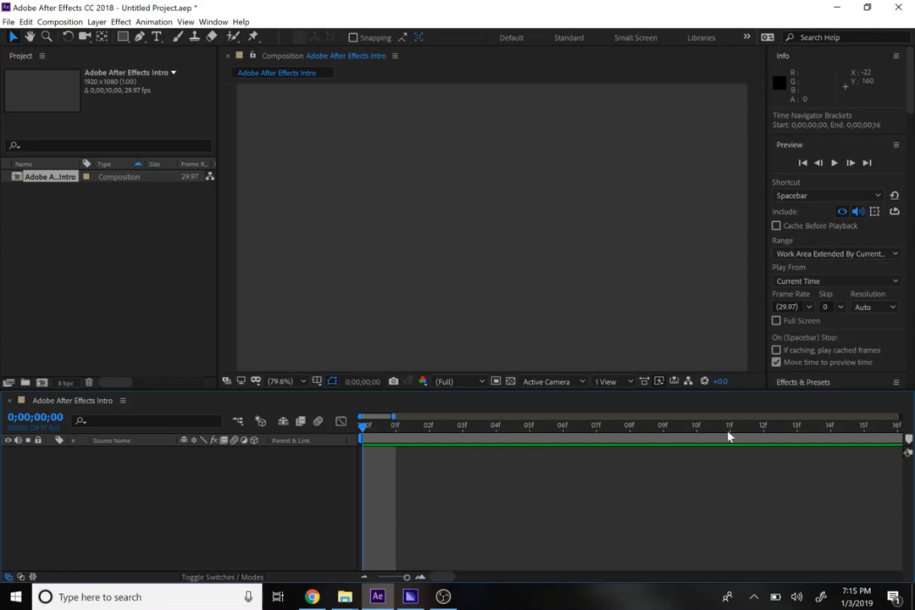
click(404, 428)
click(432, 428)
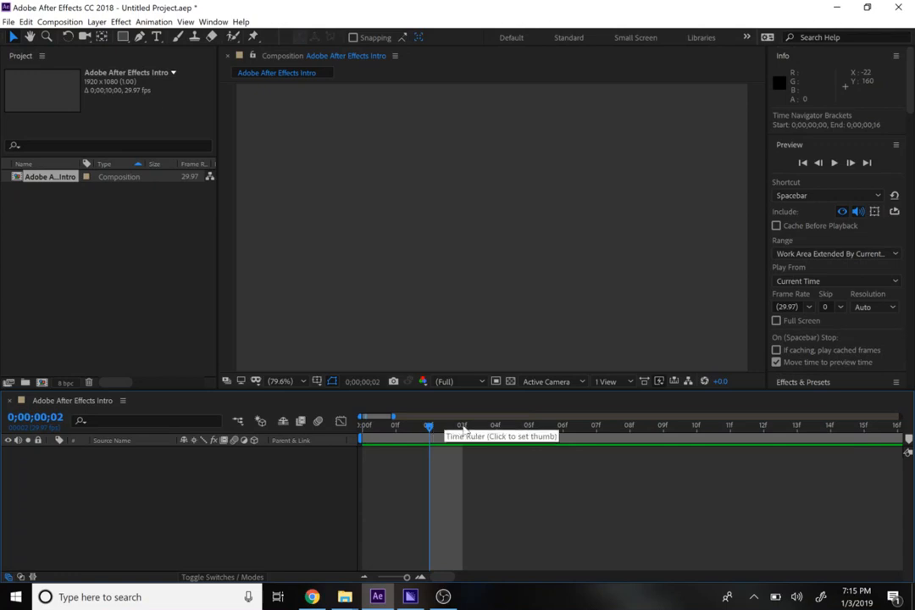
click(463, 427)
click(495, 428)
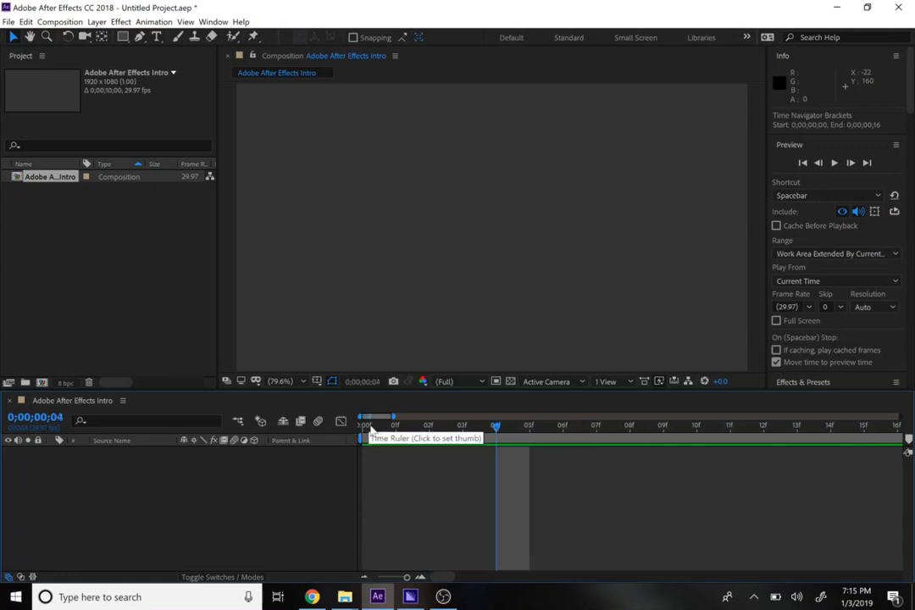
click(363, 427)
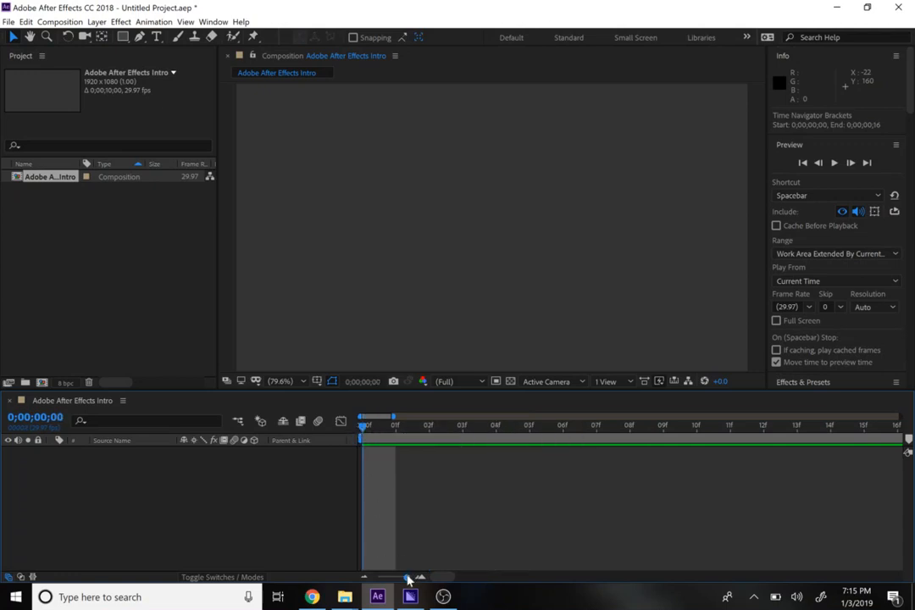
drag(408, 580, 360, 579)
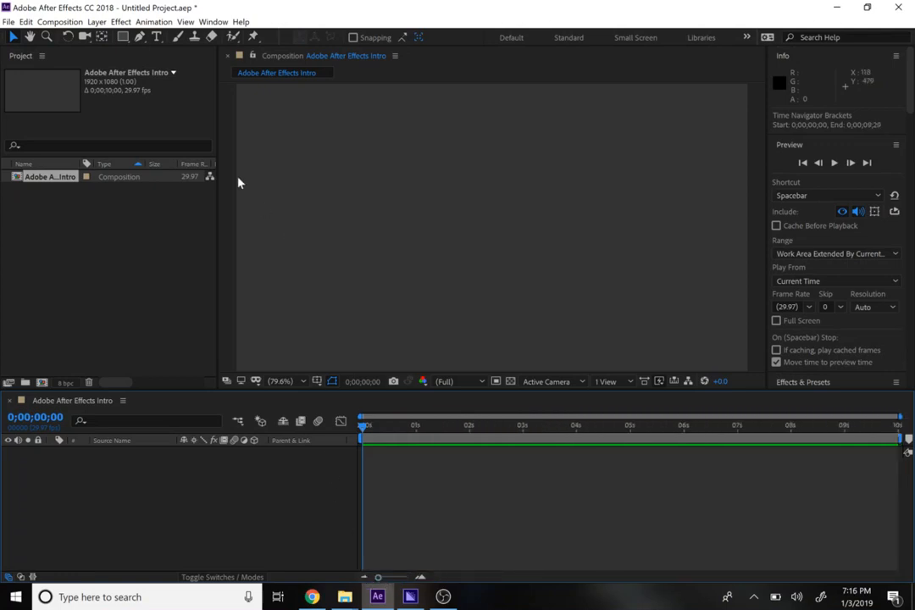
Draw a square about 260 px wide with fill color 00FF84 in the upper-left area of the composition
click(123, 42)
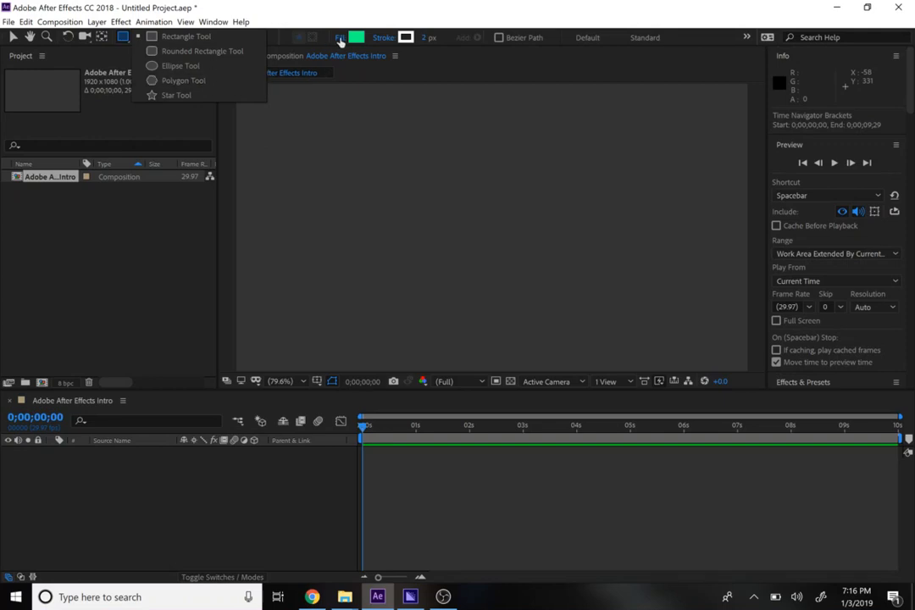
click(356, 38)
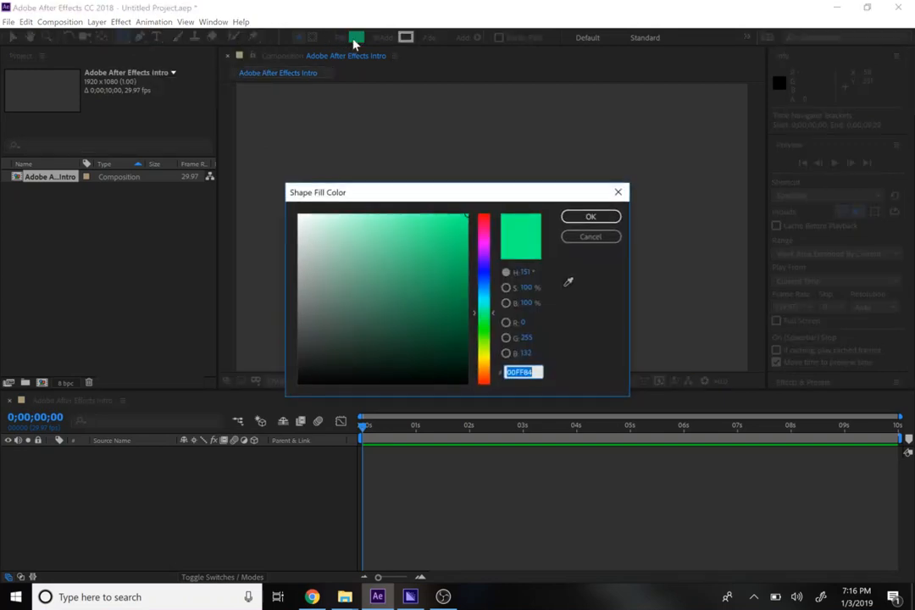
click(576, 216)
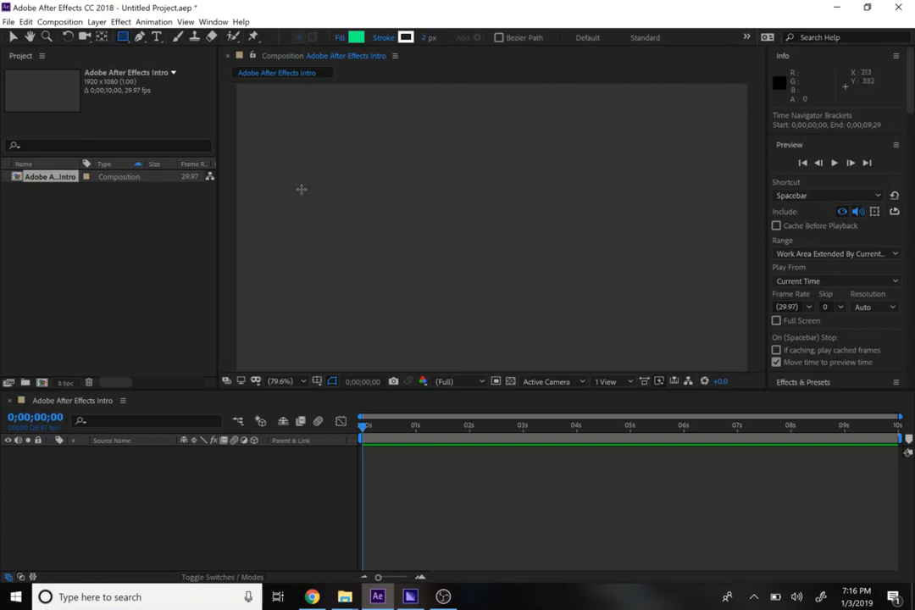
drag(284, 139, 355, 205)
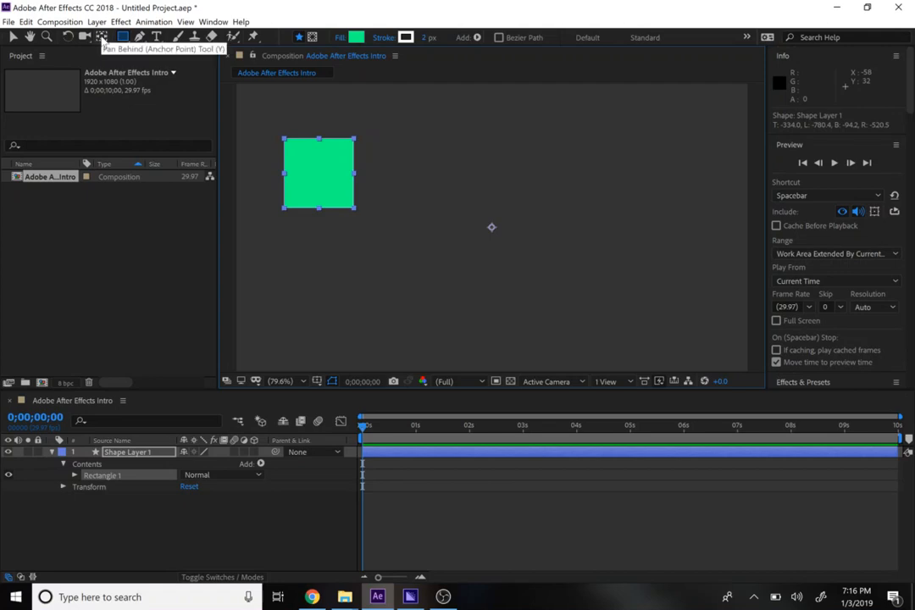
Reposition the green square slightly, try rotating it, and undo the rotation
click(101, 37)
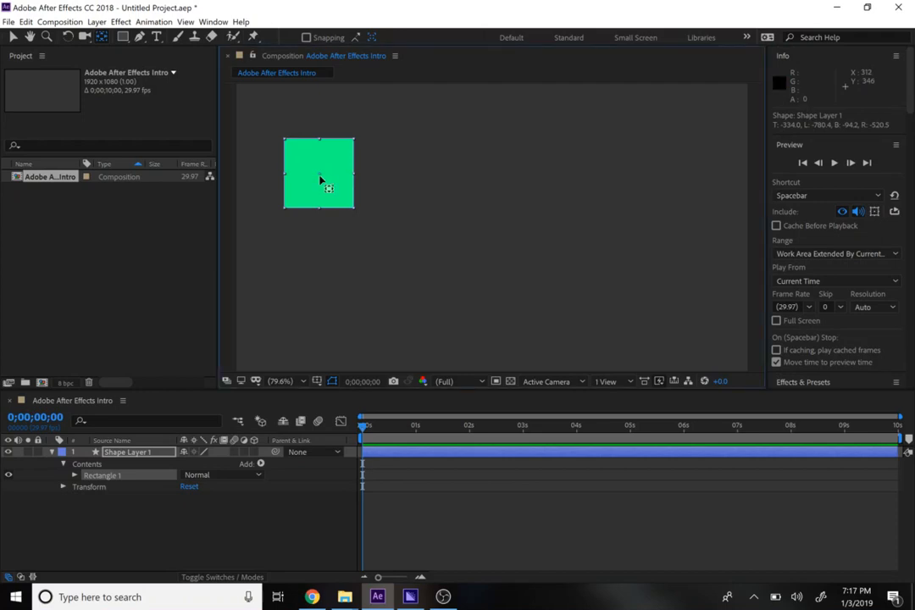
mouse_move(320, 179)
mouse_down()
mouse_move(360, 198)
mouse_move(337, 185)
mouse_up()
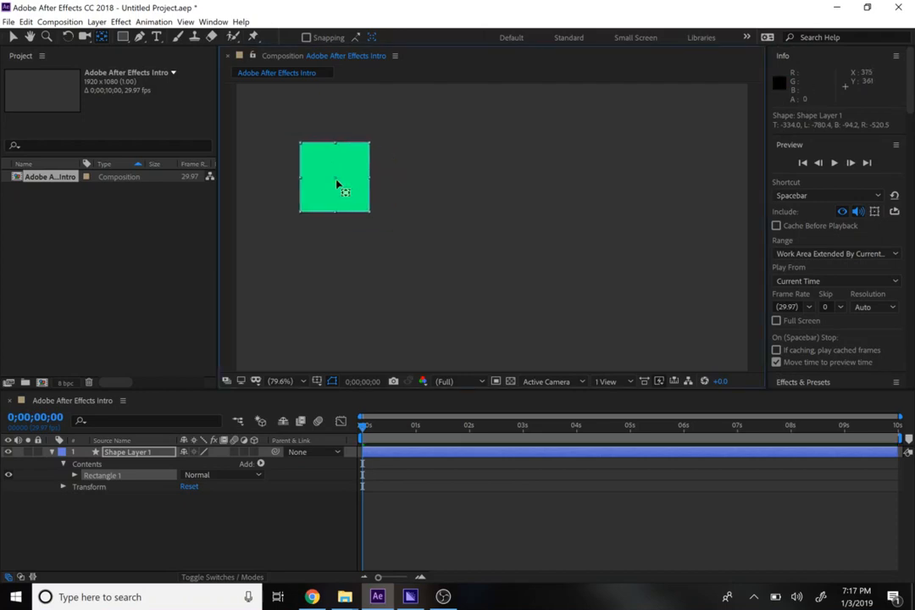
click(12, 36)
mouse_move(340, 211)
mouse_down()
mouse_move(407, 228)
mouse_move(321, 206)
mouse_move(359, 204)
mouse_move(359, 186)
mouse_move(364, 208)
mouse_move(344, 238)
mouse_move(357, 217)
mouse_up()
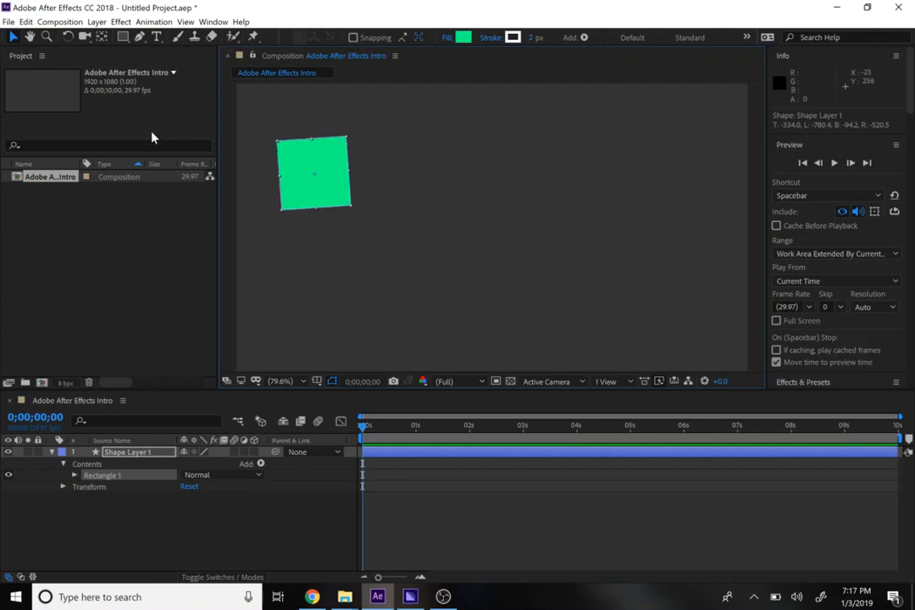
key(ctrl+z)
Move the shape layer's anchor point from the composition's middle to the center of the green square and return to the Selection tool
click(101, 37)
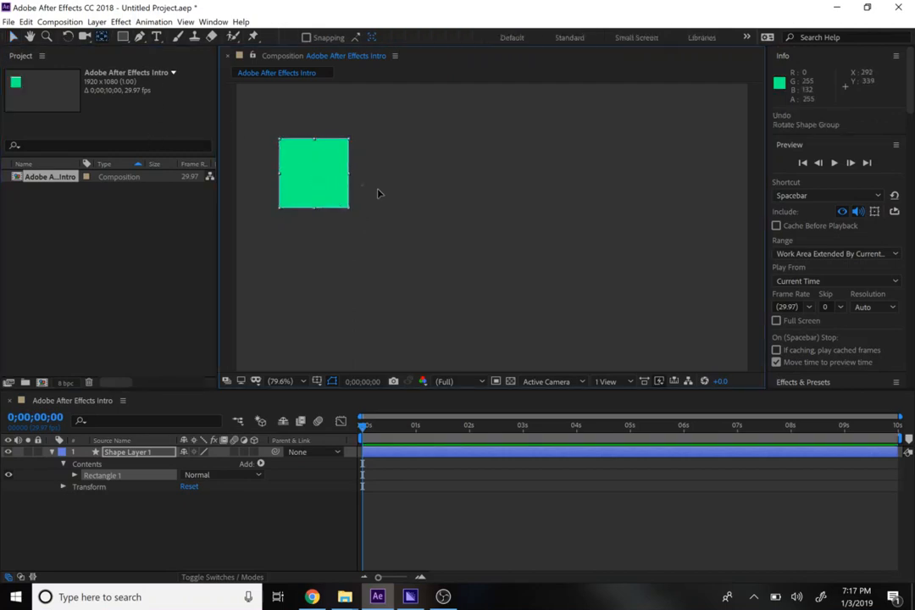
click(487, 222)
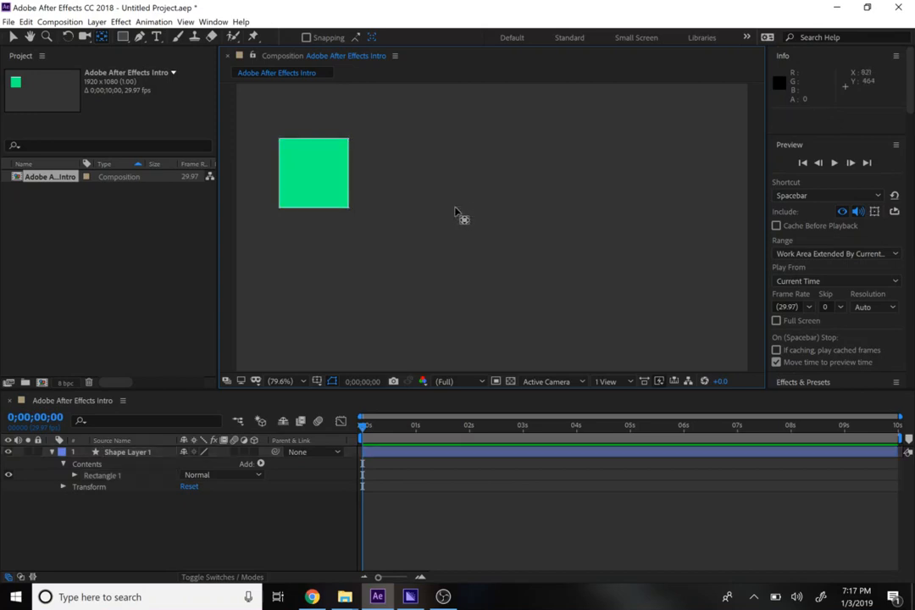
click(317, 179)
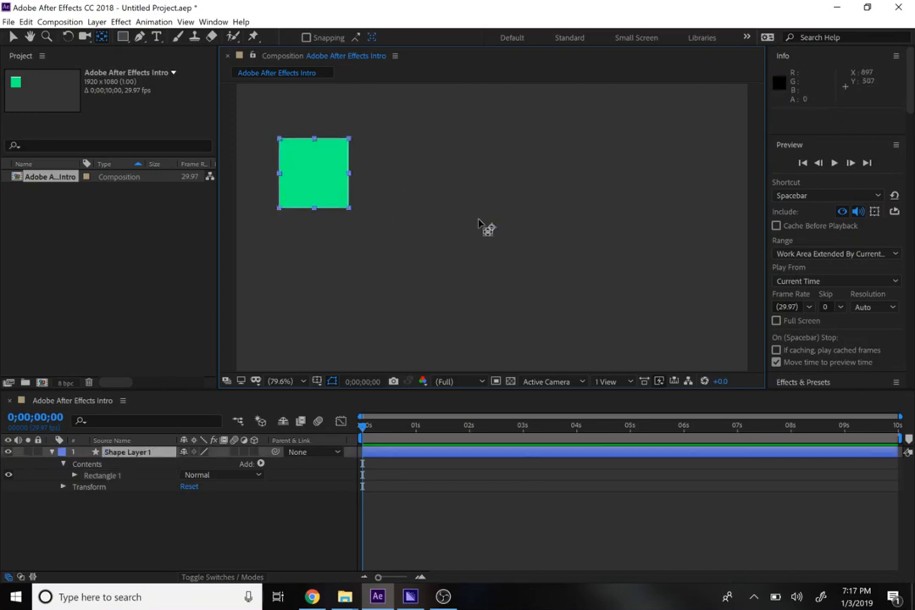
drag(491, 229, 314, 177)
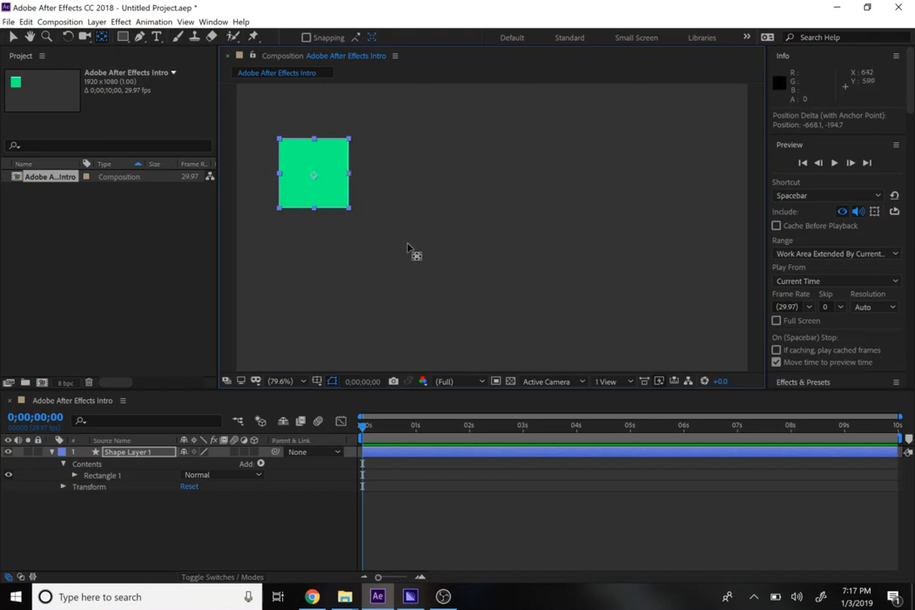
click(13, 37)
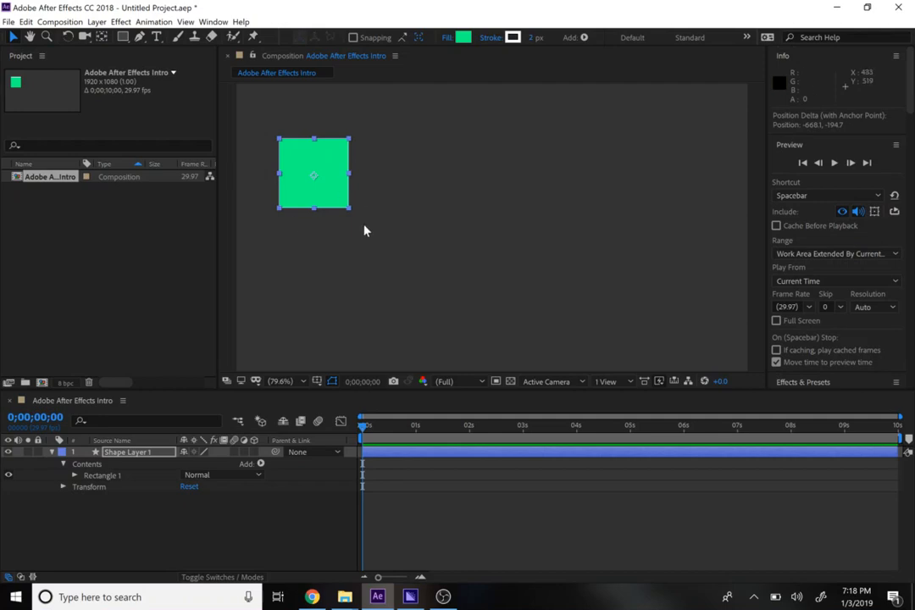
Look through the rectangle's properties in the shape layer's contents, collapse them, and expand the layer's Transform properties
click(75, 476)
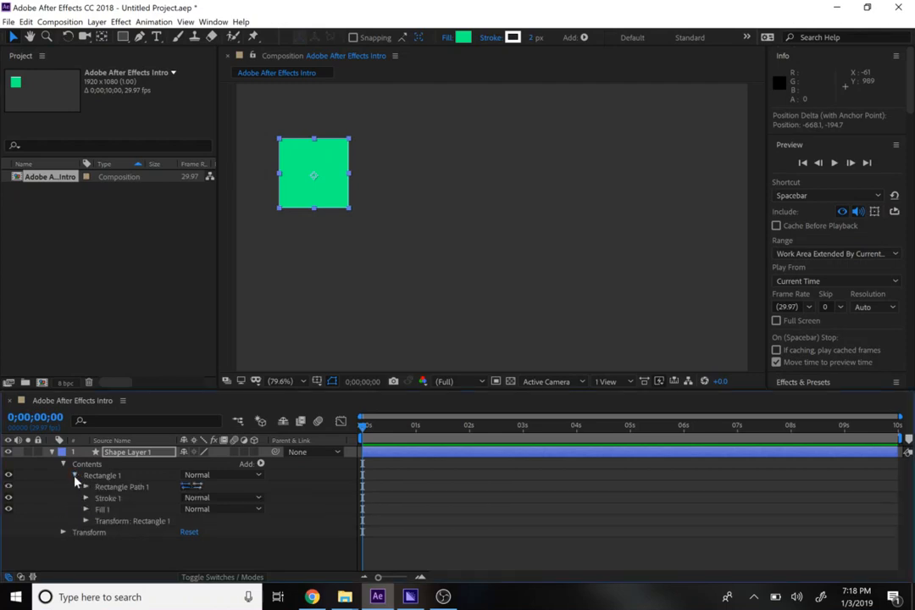
click(75, 476)
click(62, 464)
click(62, 464)
click(64, 465)
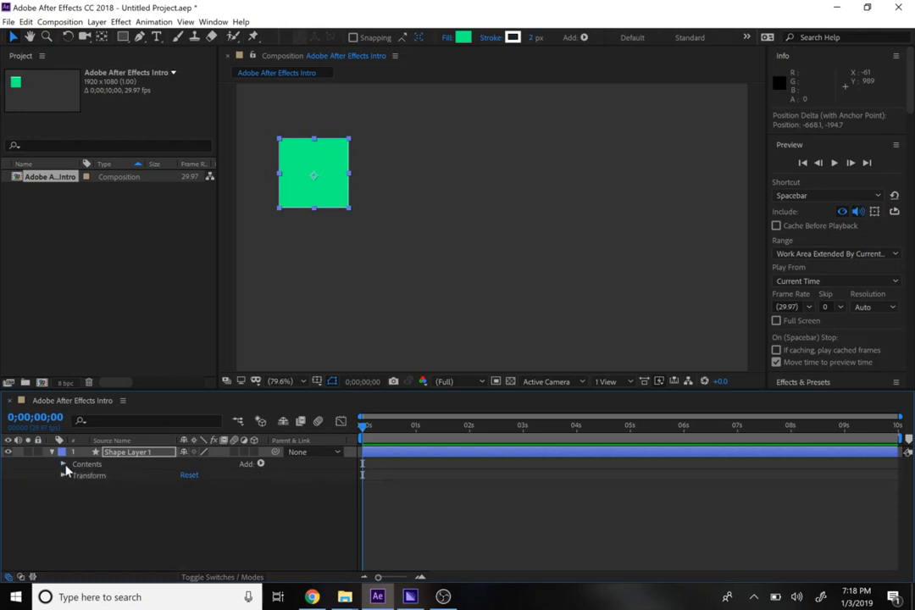
click(73, 477)
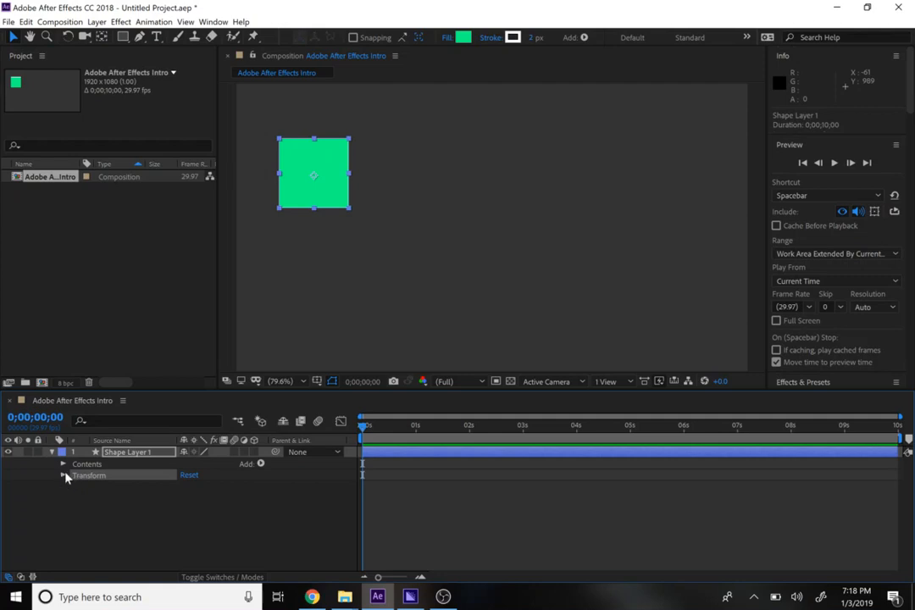
click(64, 476)
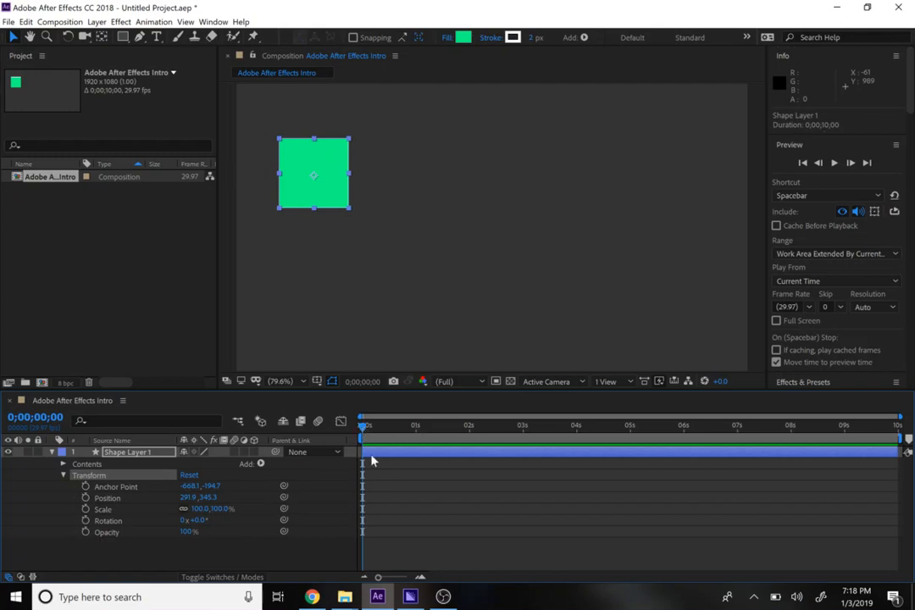
Enable keyframing for the shape layer's Position, Scale, Rotation and Opacity at 0;00;00;10
click(421, 578)
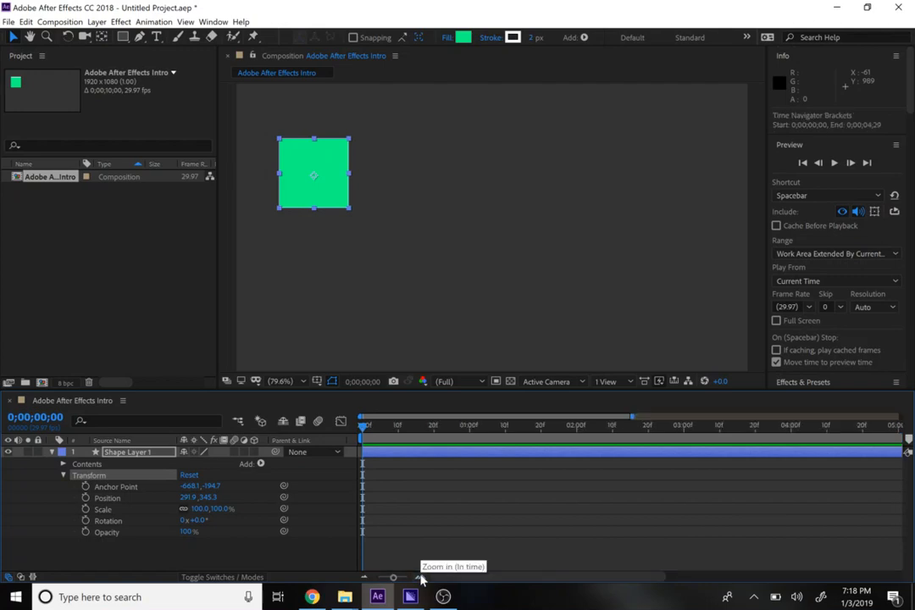
click(421, 577)
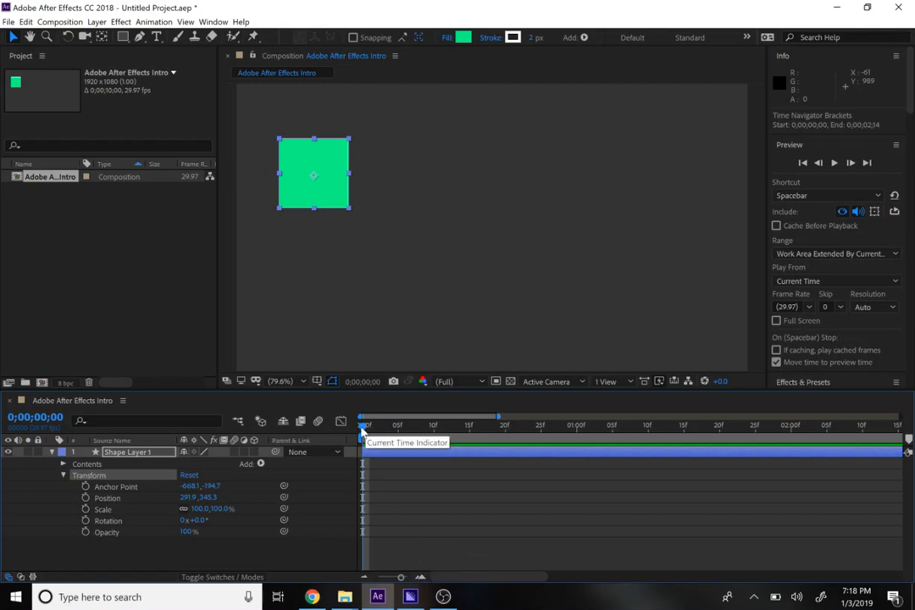
drag(362, 430, 426, 427)
drag(570, 426, 432, 436)
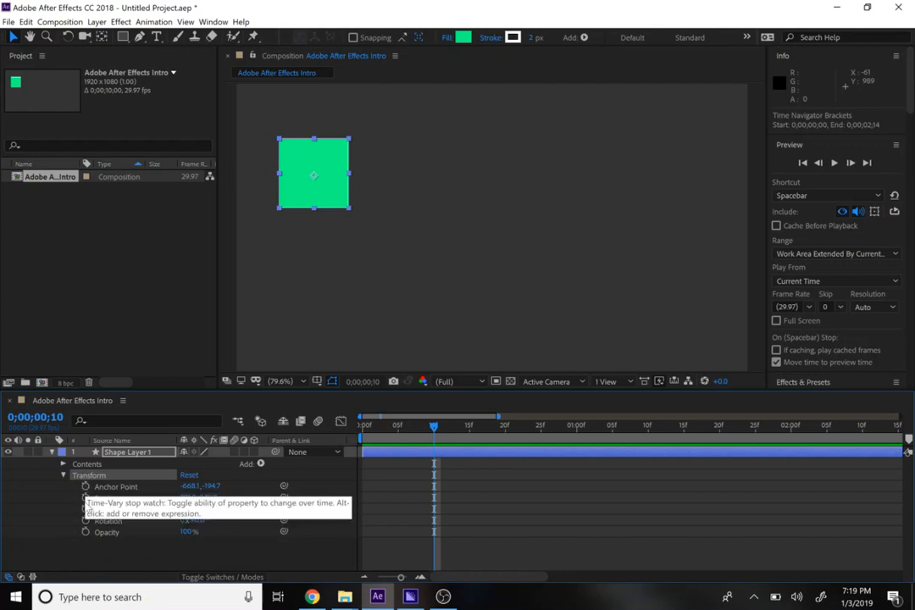
click(84, 498)
click(85, 508)
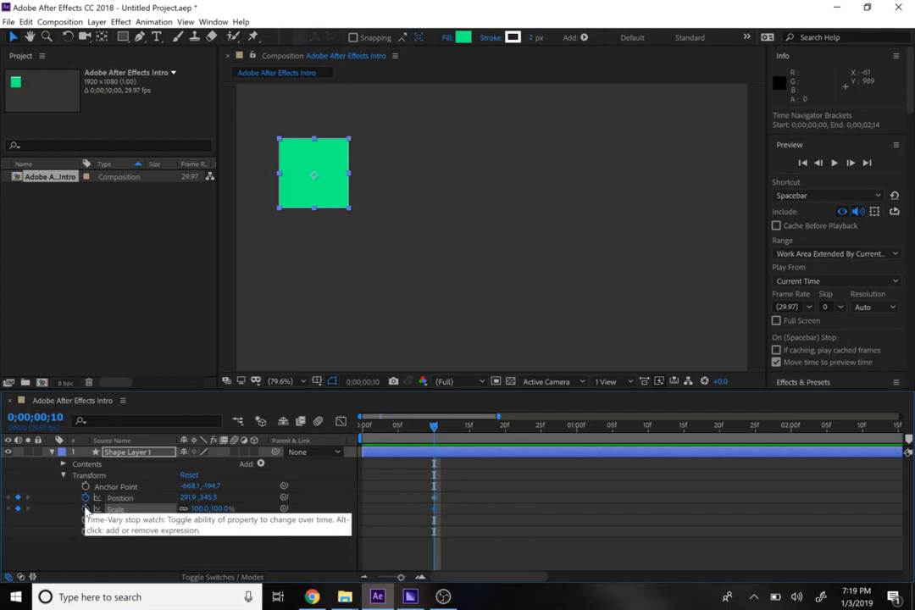
click(85, 520)
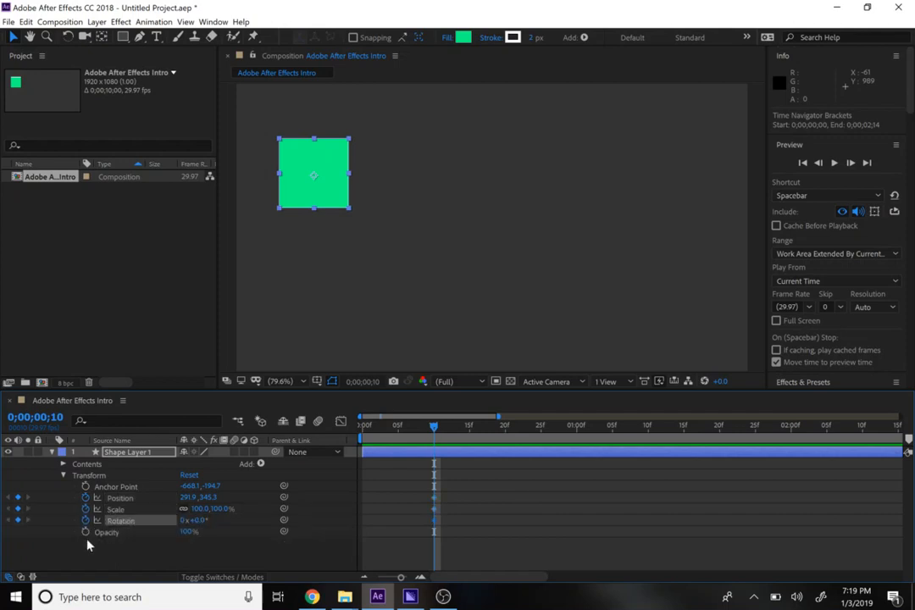
click(86, 531)
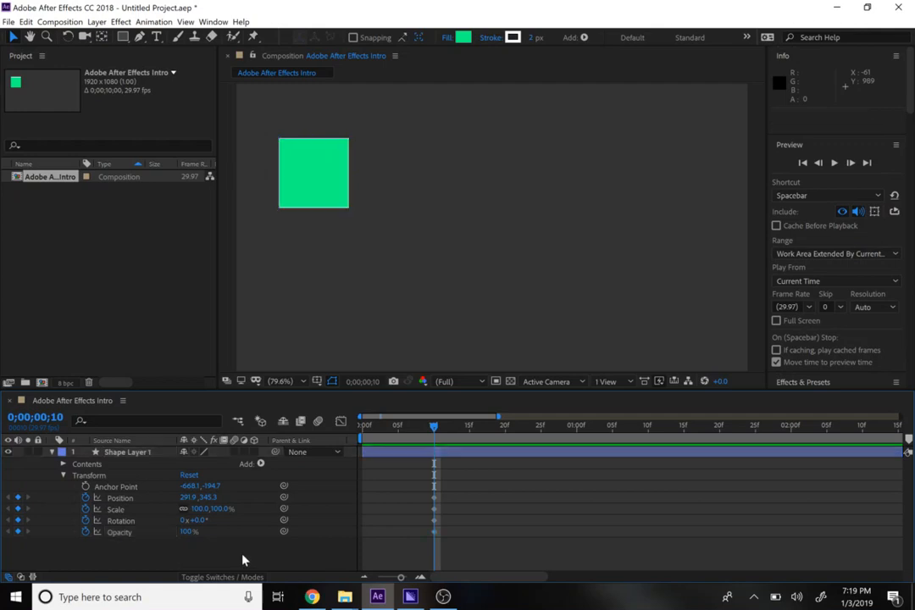
click(355, 539)
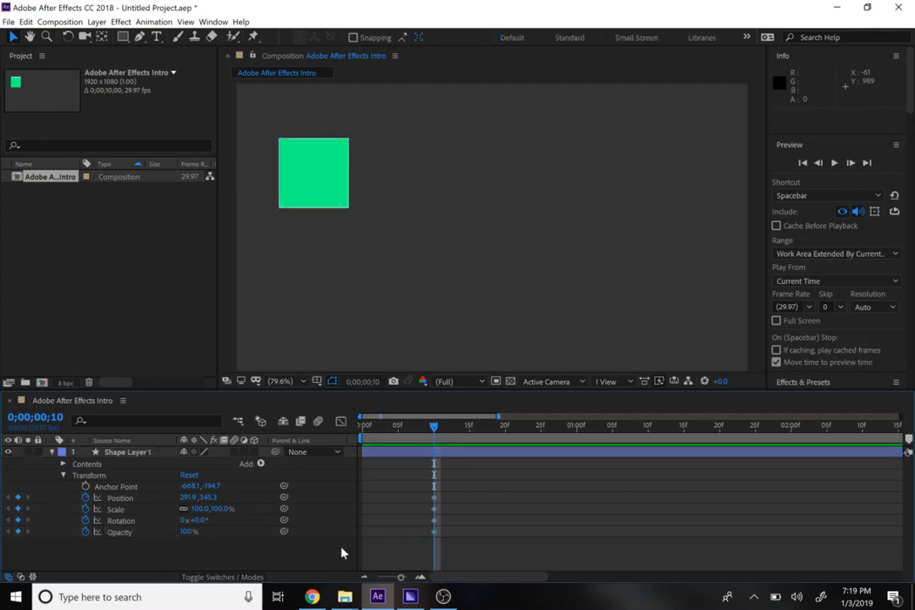
click(491, 427)
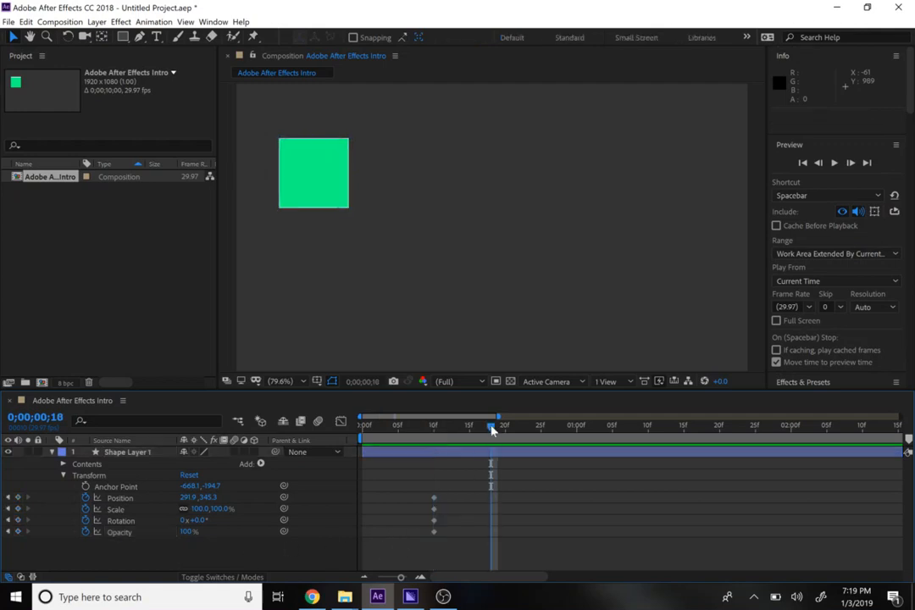
drag(490, 427, 436, 429)
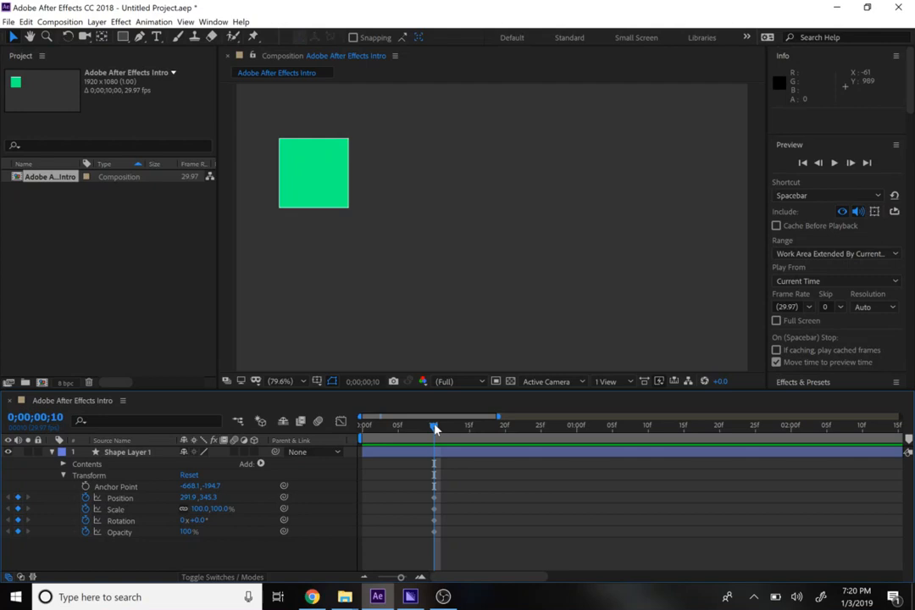
mouse_move(435, 428)
mouse_down()
mouse_move(542, 427)
mouse_move(433, 438)
mouse_up()
mouse_move(433, 438)
mouse_down()
mouse_move(506, 429)
mouse_move(435, 432)
mouse_up()
Add a Position keyframe at 0;00;00;25 and move the square straight across the composition to about 1554, 345
drag(435, 432, 543, 430)
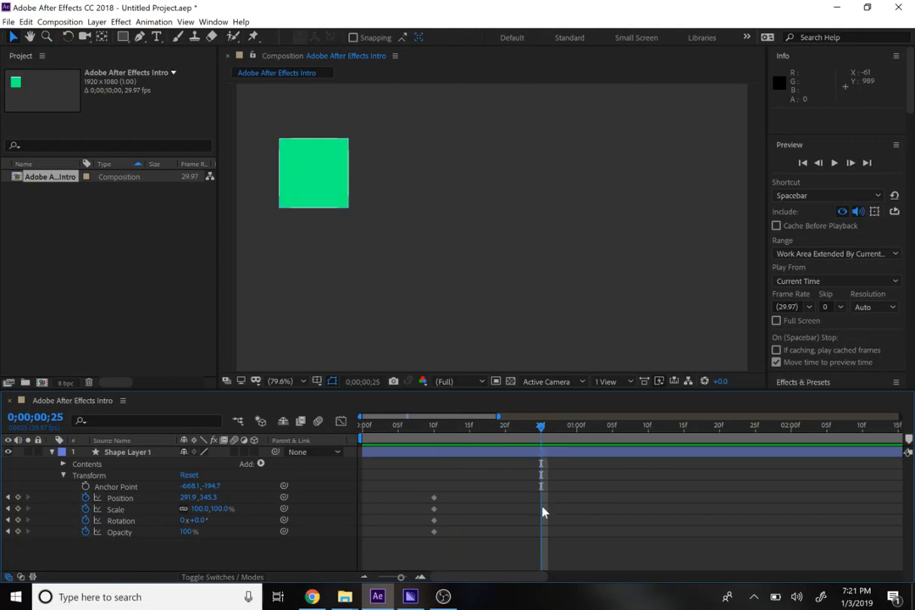
click(19, 498)
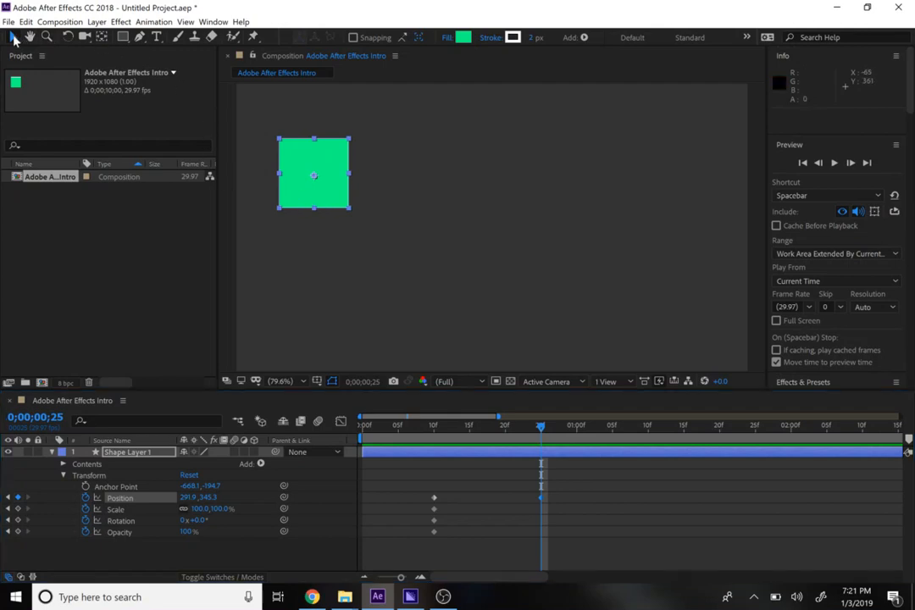
drag(306, 182, 578, 186)
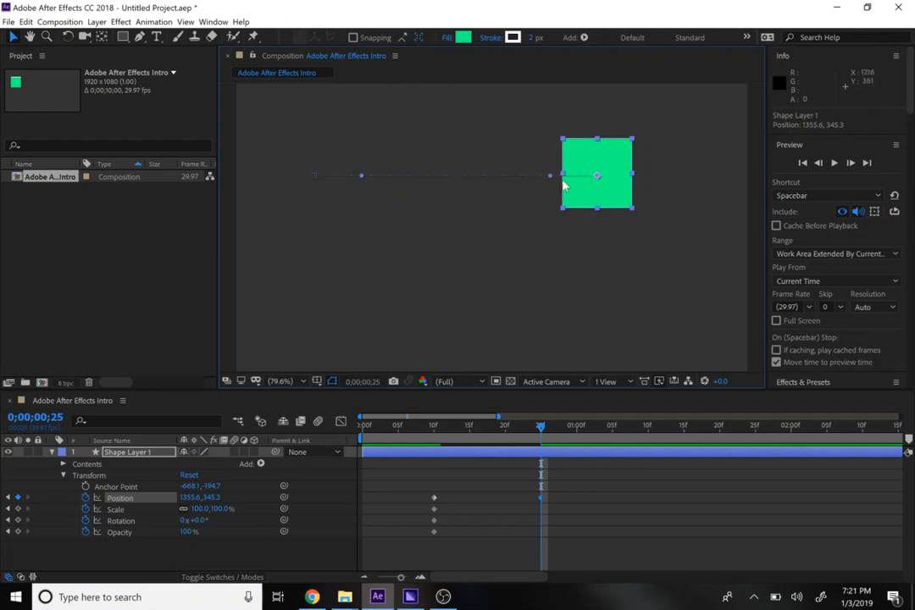
drag(586, 190, 624, 191)
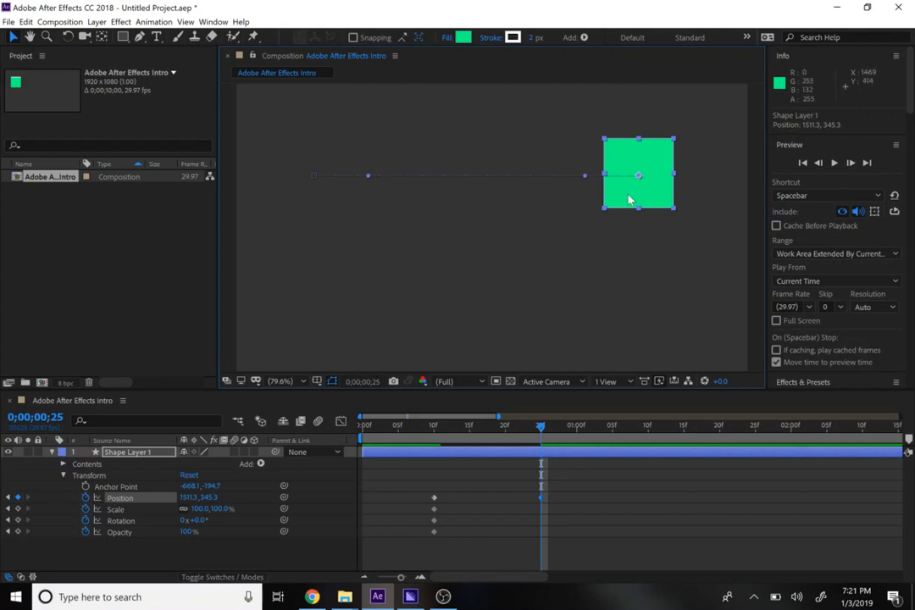
mouse_move(639, 202)
mouse_down()
mouse_move(716, 193)
mouse_move(570, 190)
mouse_move(509, 204)
mouse_move(500, 193)
mouse_move(647, 196)
mouse_move(640, 200)
mouse_up()
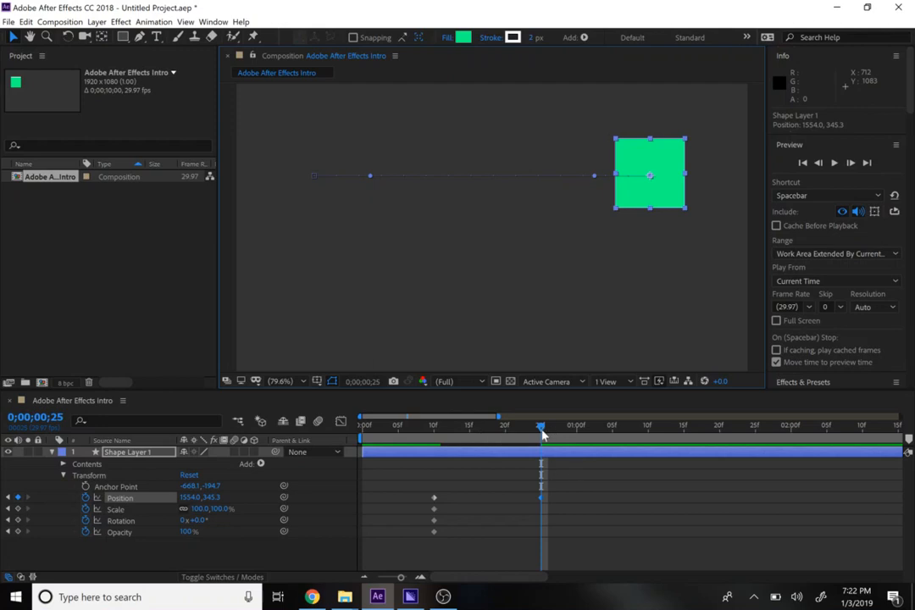
Preview the square's horizontal motion from the start of the composition and return to the keyframe at 0;00;00;25
drag(539, 429, 358, 442)
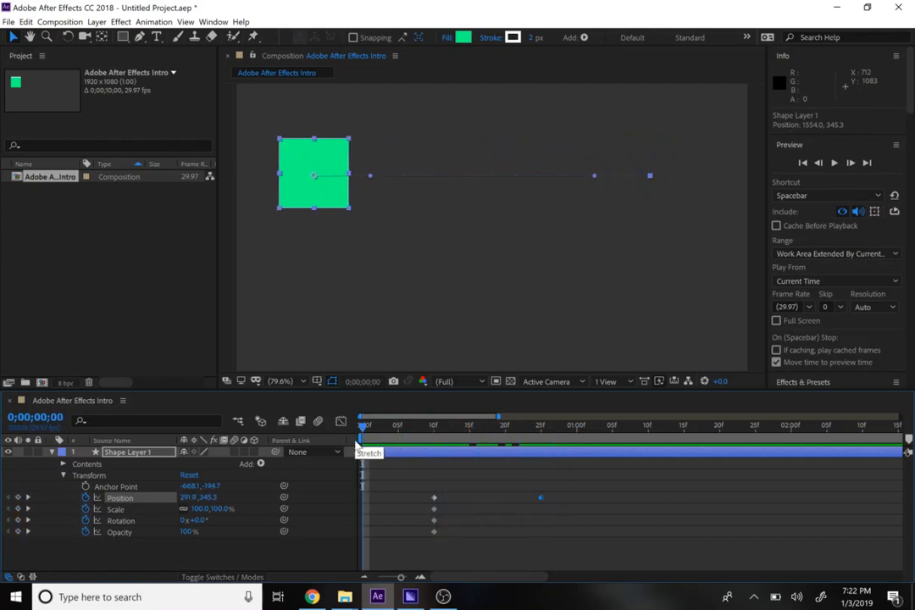
key(space)
key(space)
click(541, 430)
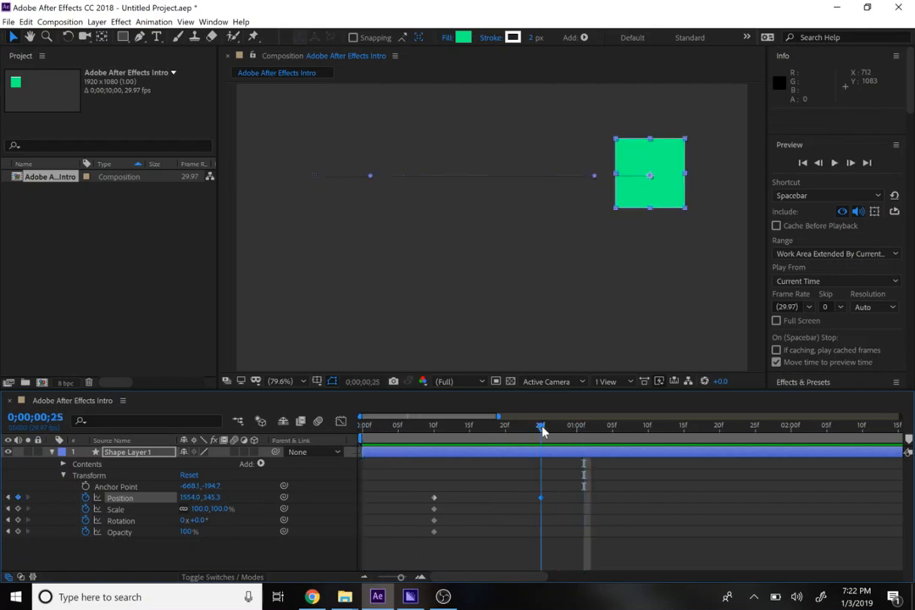
mouse_move(542, 431)
mouse_down()
mouse_move(572, 429)
mouse_move(538, 432)
mouse_up()
At 0;00;01;10, move the square straight down to a Position of about 1554, 839
drag(543, 432, 648, 442)
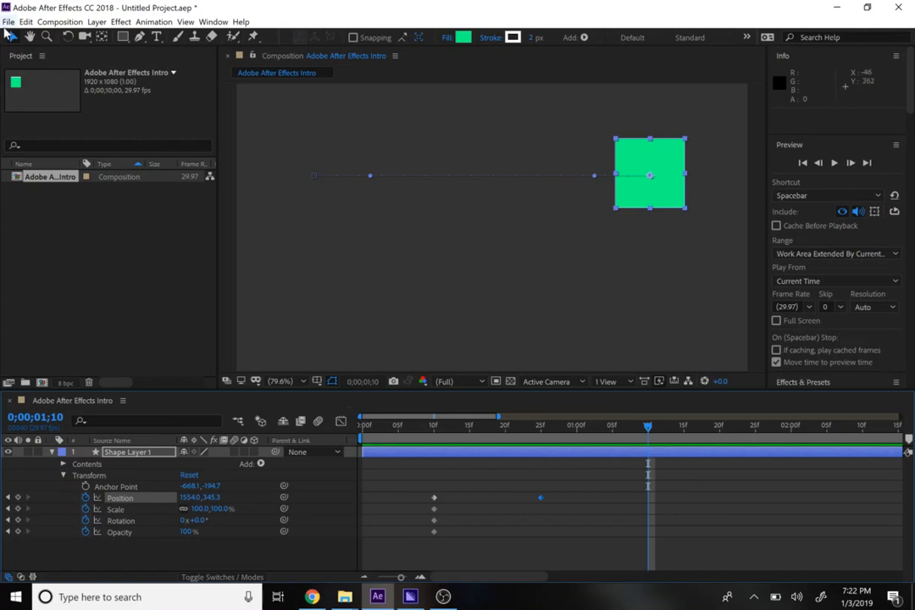
click(666, 199)
drag(666, 199, 672, 328)
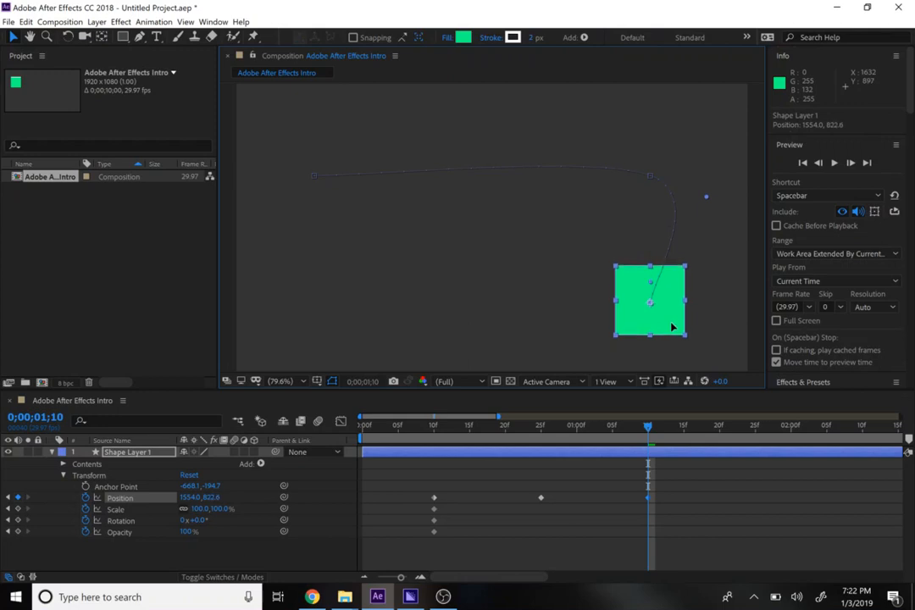
drag(672, 326, 670, 331)
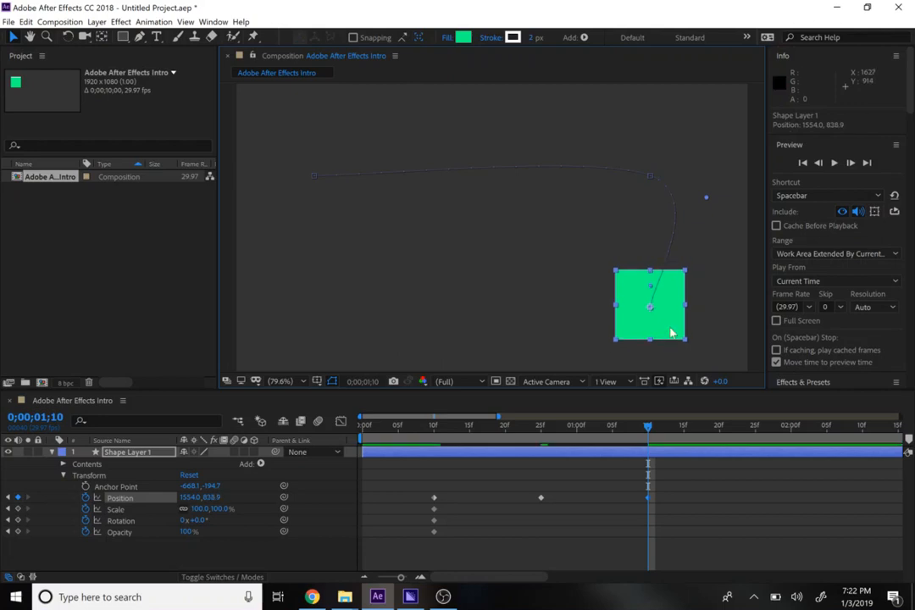
Play the animation from the beginning to check the square's path through all three Position keyframes
click(540, 431)
drag(542, 430, 333, 453)
key(space)
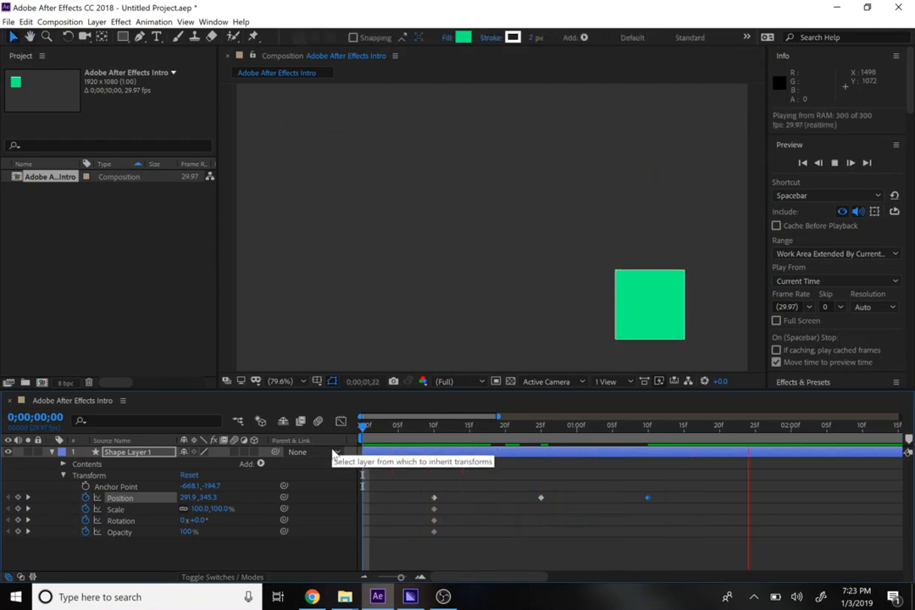
drag(445, 417, 541, 417)
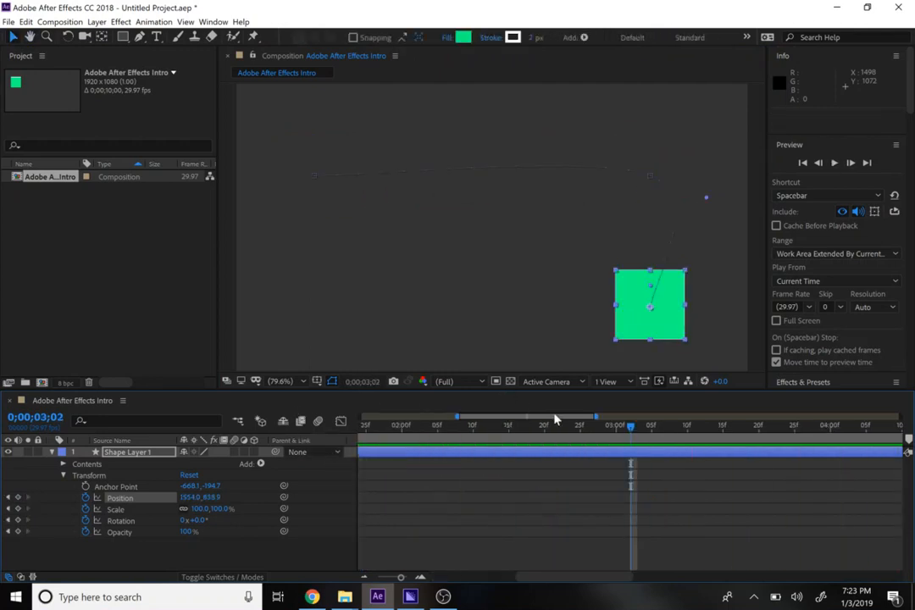
drag(545, 583, 474, 587)
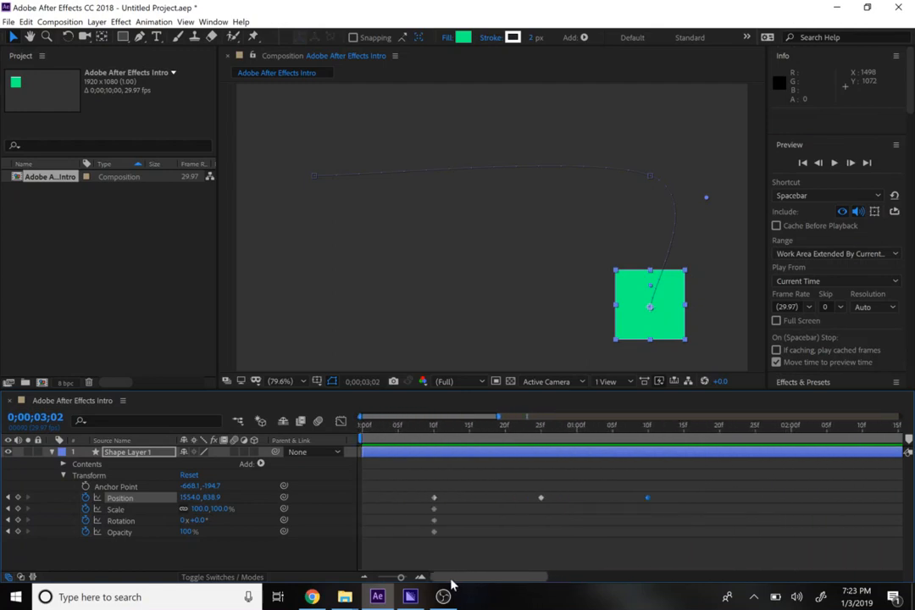
Straighten the curved motion path by pulling both direction handles of the upper-right corner keyframe onto its point
click(542, 428)
mouse_move(542, 428)
mouse_down()
mouse_move(654, 425)
mouse_move(649, 440)
mouse_move(551, 429)
mouse_move(543, 445)
mouse_move(647, 441)
mouse_move(541, 451)
mouse_move(574, 439)
mouse_move(647, 437)
mouse_move(545, 441)
mouse_move(597, 431)
mouse_move(648, 452)
mouse_up()
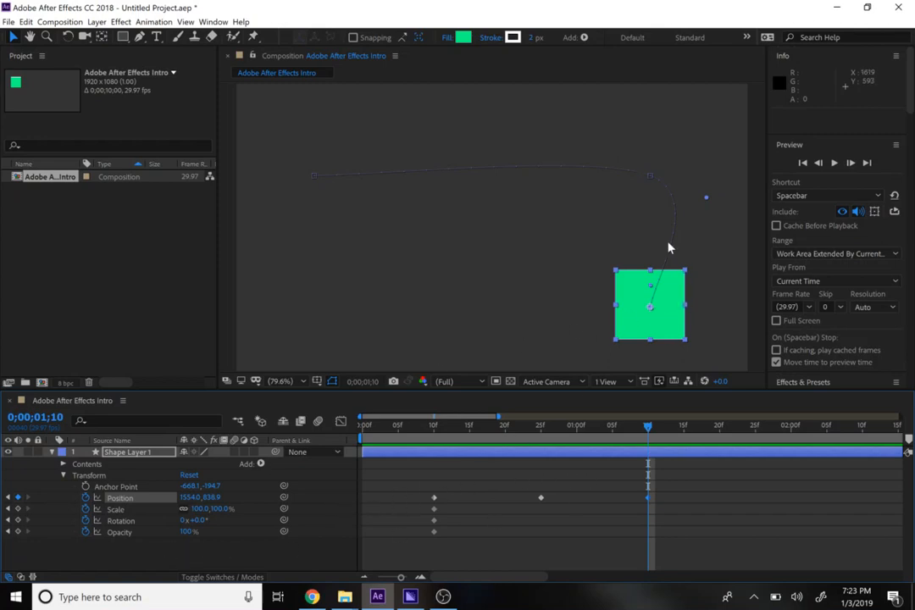
click(650, 176)
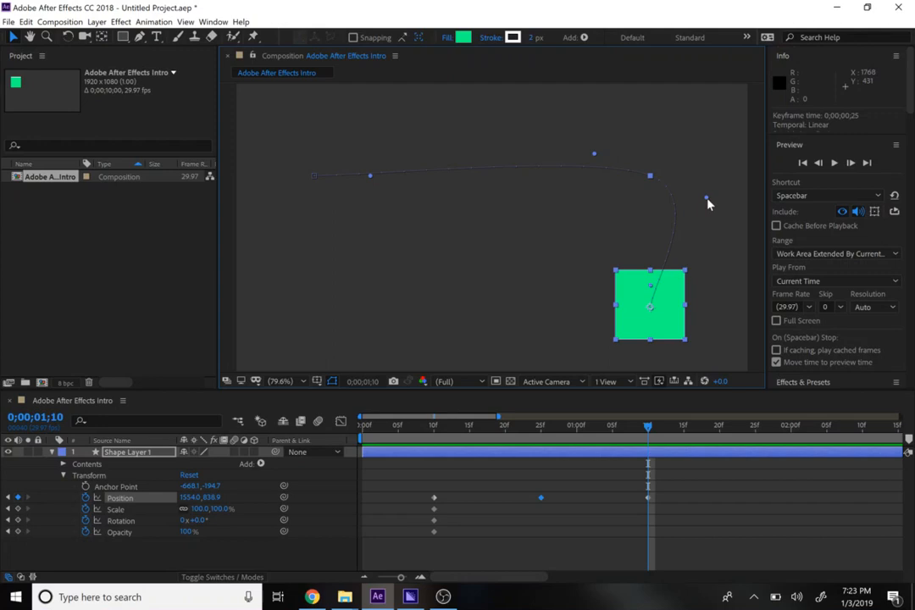
drag(707, 198, 651, 178)
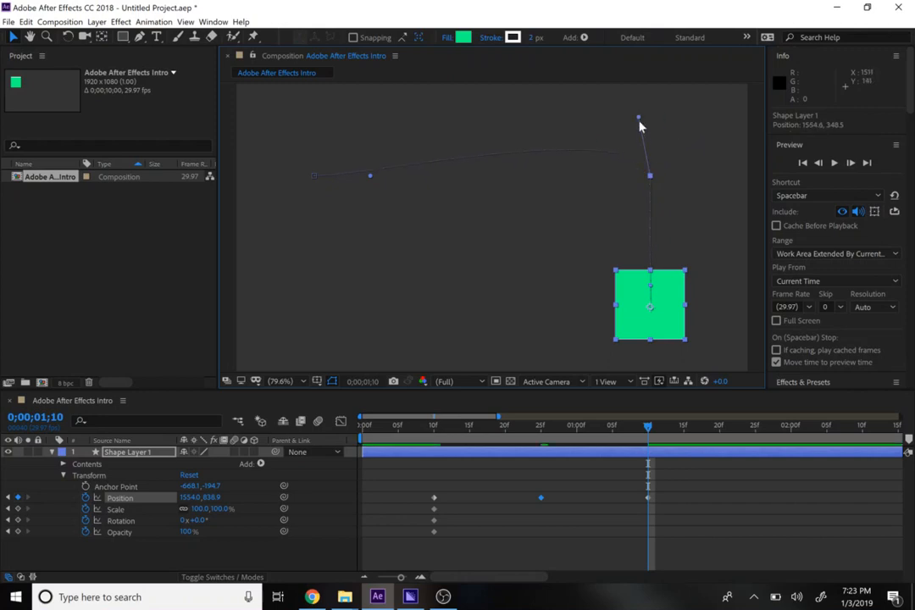
drag(639, 122, 651, 180)
Preview the straightened right-angle motion from 0;00;00;09 and return to 0;00;01;10
drag(545, 429, 428, 437)
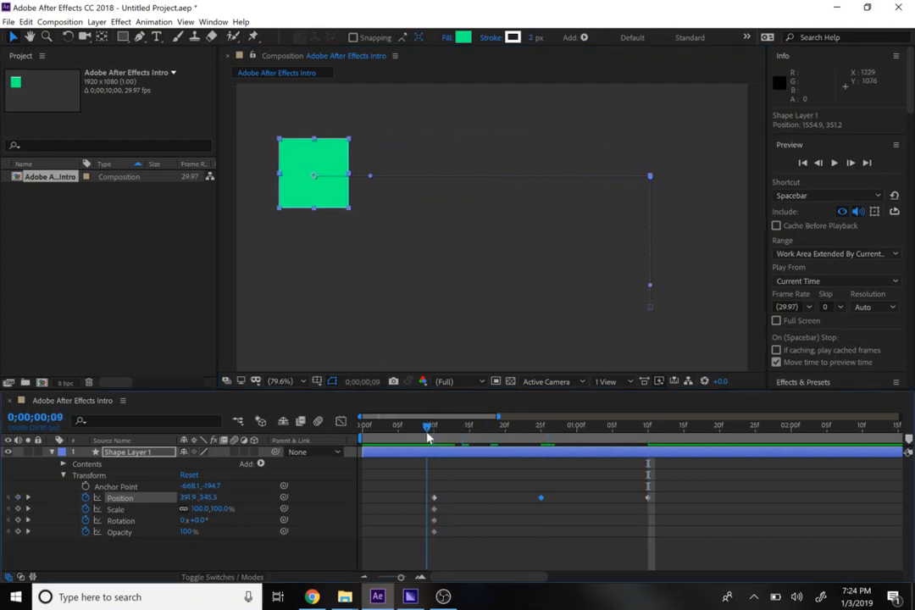
key(space)
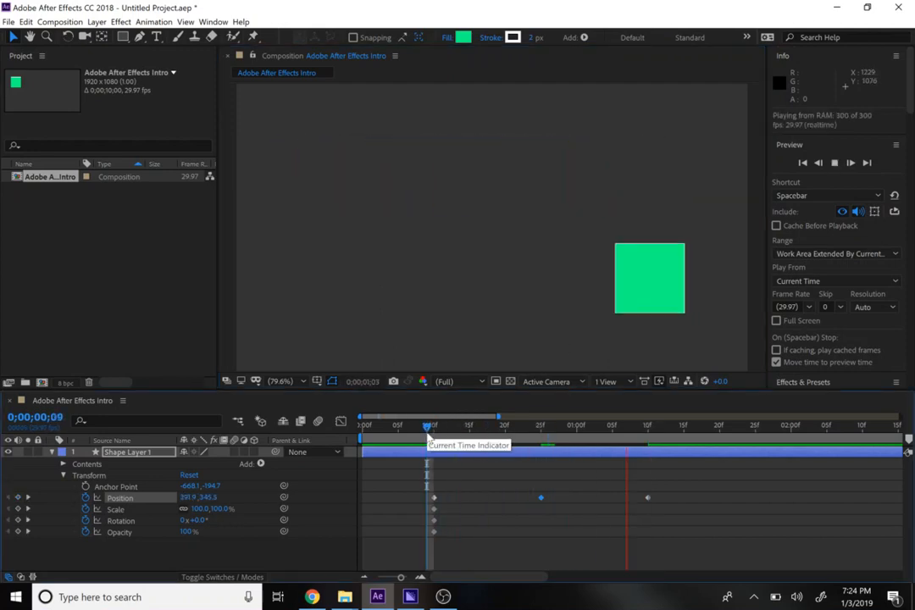
key(space)
drag(545, 432, 648, 433)
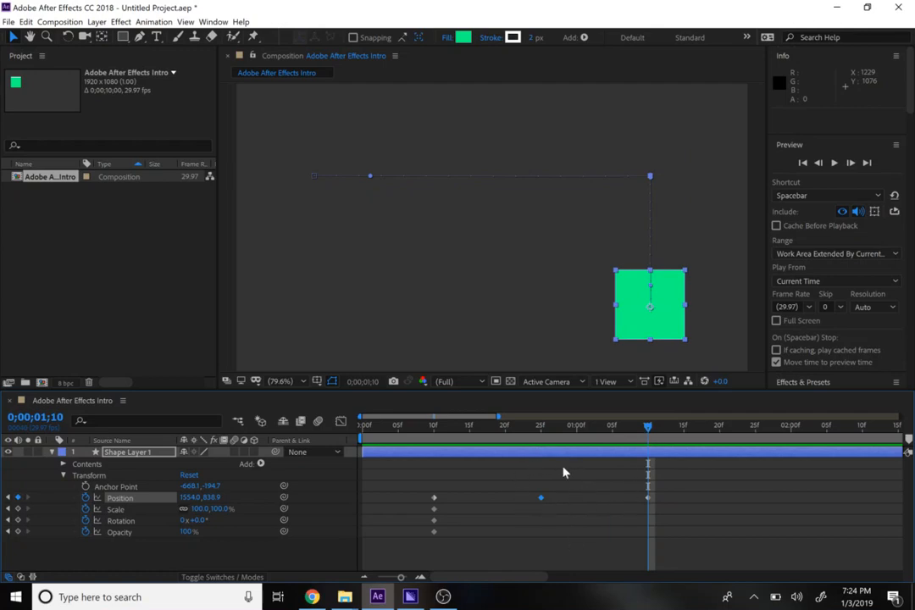
Try adjusting the square's Position values at 0;00;01;25 to about 1497, 850 and undo the change
drag(649, 428, 754, 435)
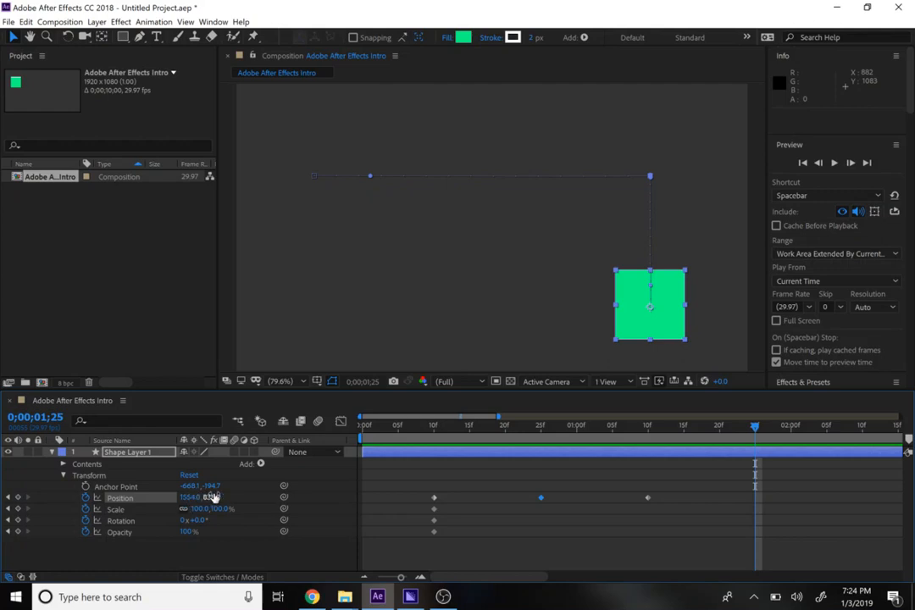
drag(190, 497, 149, 498)
drag(207, 498, 231, 485)
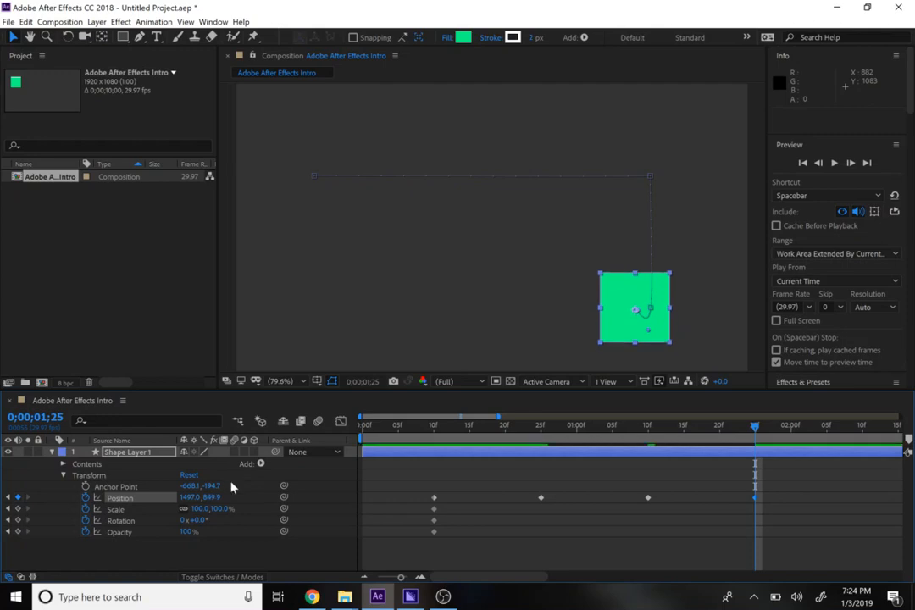
key(ctrl+z)
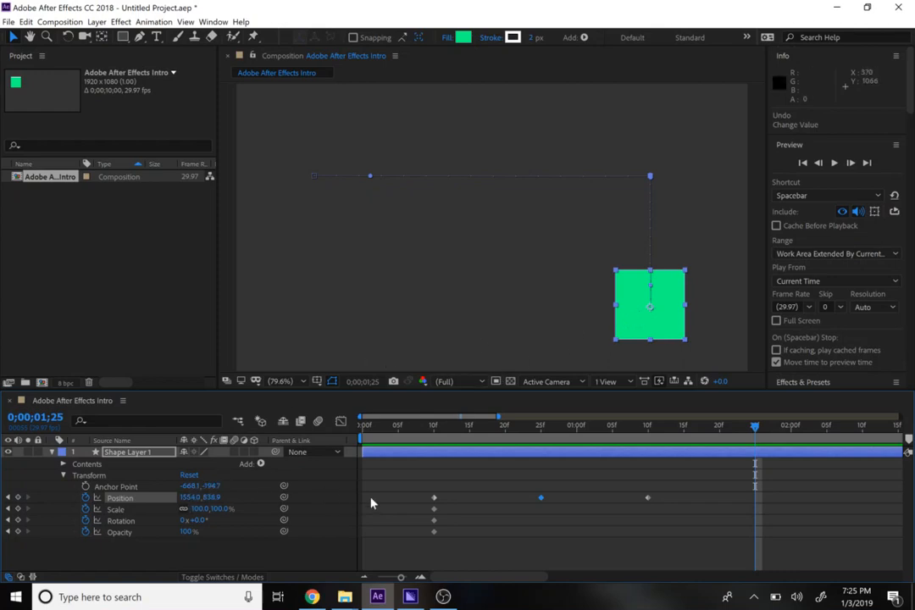
Move the square horizontally at 0;00;01;25 to a Position X of about 288, directly below its starting point
drag(196, 498, 10, 498)
drag(191, 497, 2, 493)
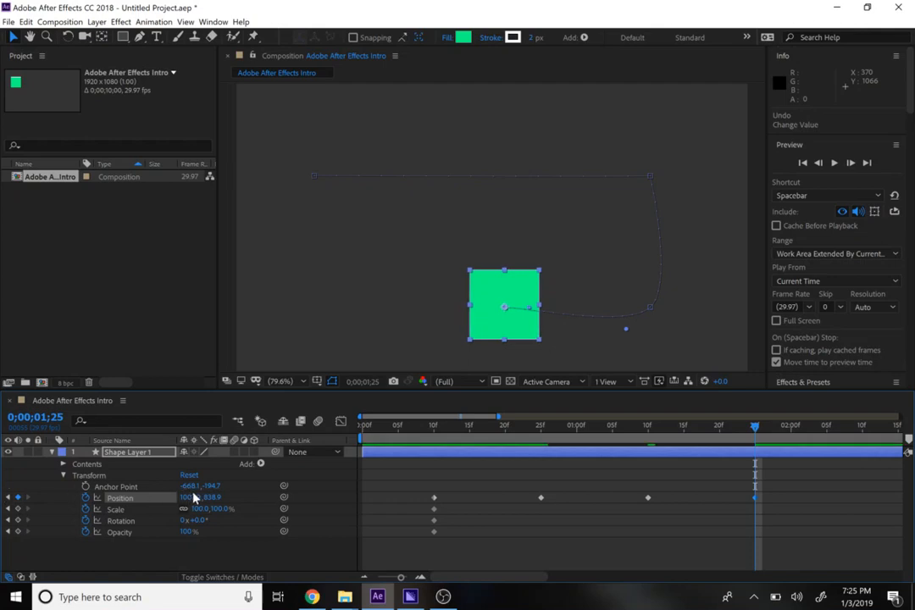
drag(193, 499, 2, 504)
drag(190, 498, 4, 511)
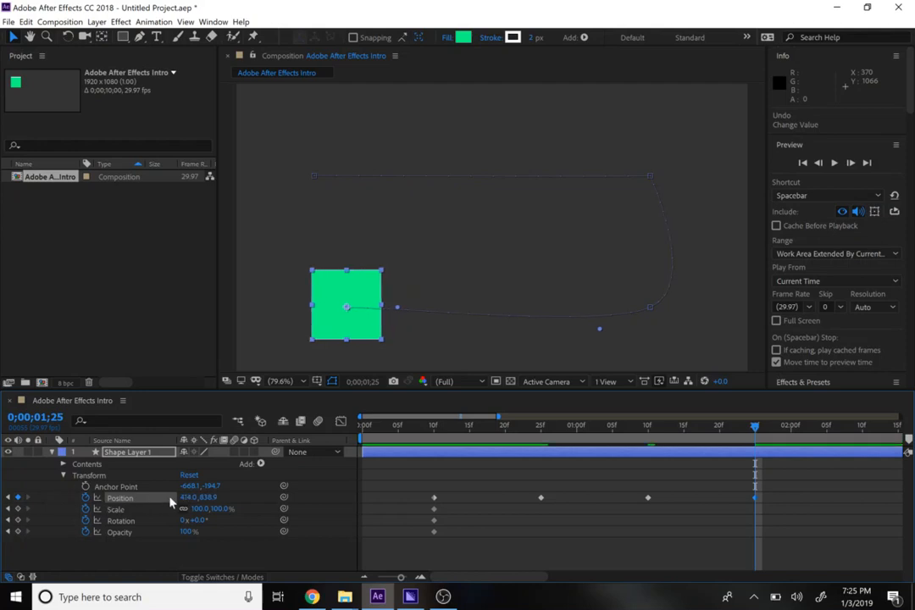
drag(188, 500, 106, 498)
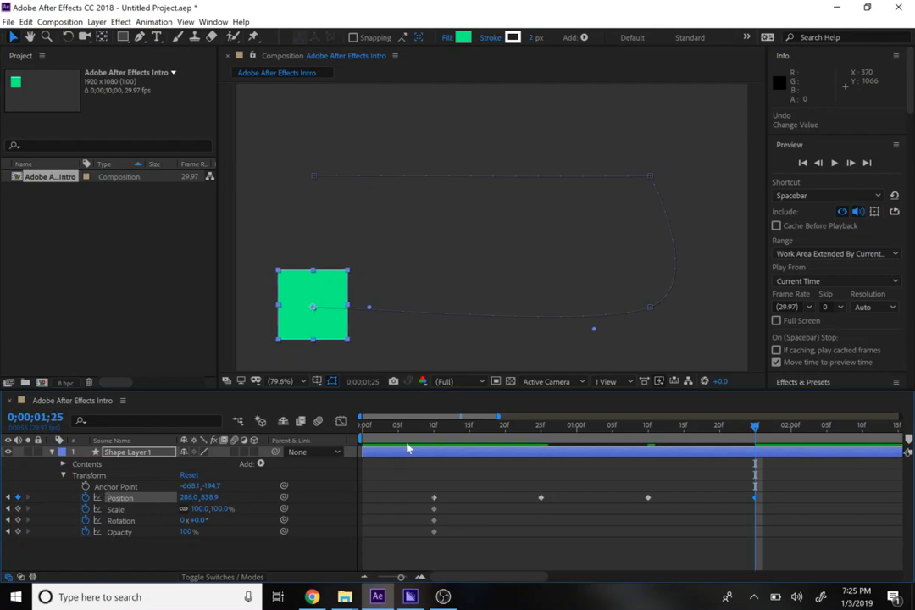
Set Position X at 0;00;01;25 to 291.9 and compare its alignment with the keyframe at 0;00;00;10
click(434, 428)
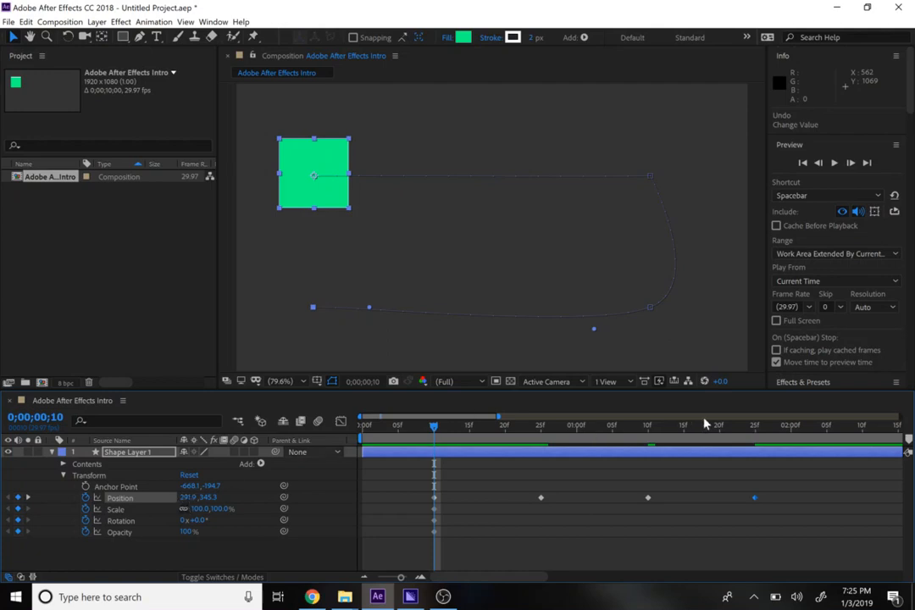
click(753, 425)
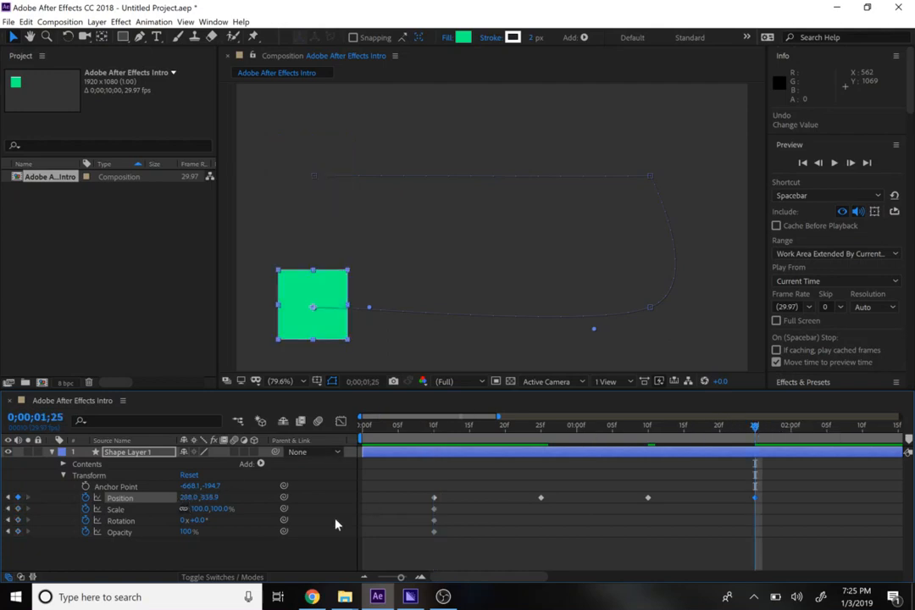
click(186, 498)
mouse_move(345, 596)
text(2)
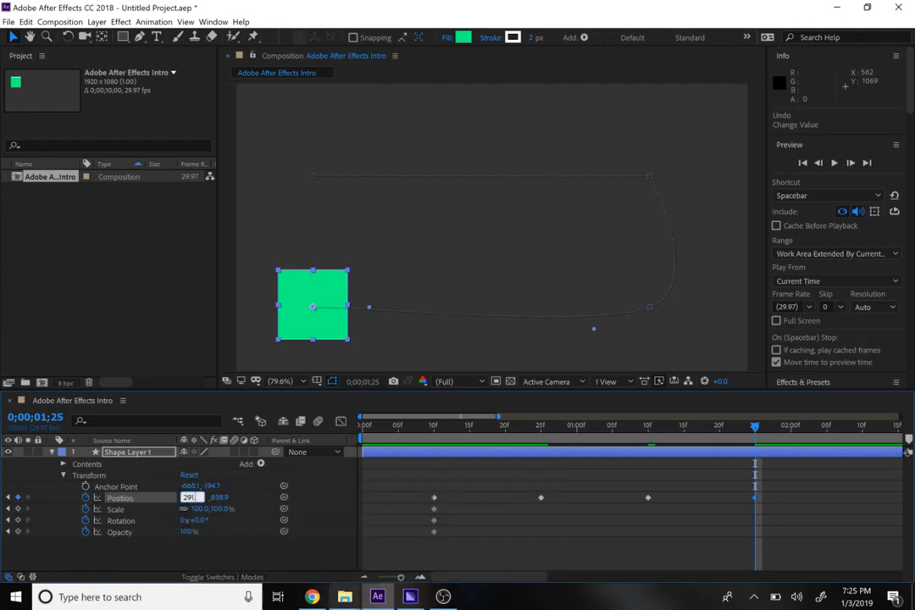
text(91.9)
key(Return)
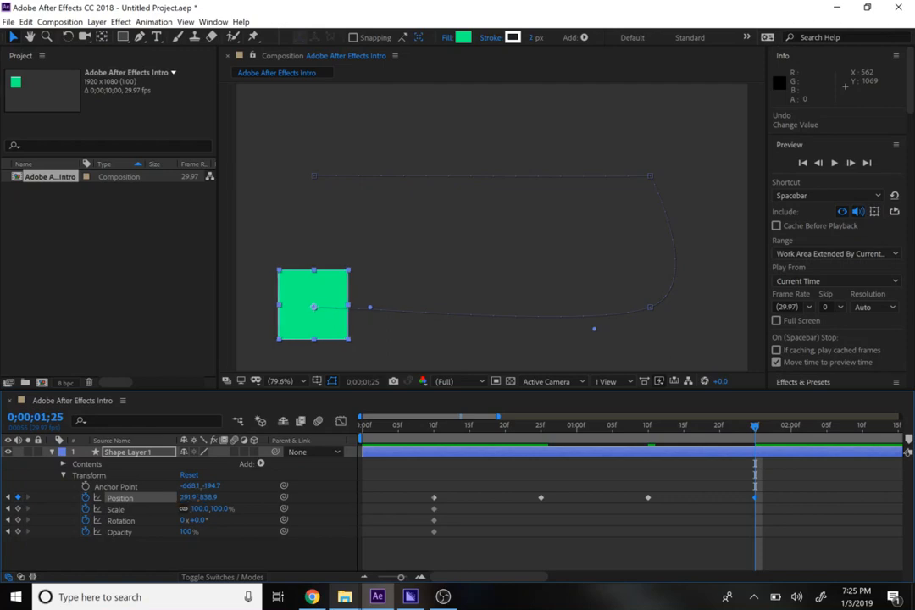
click(434, 426)
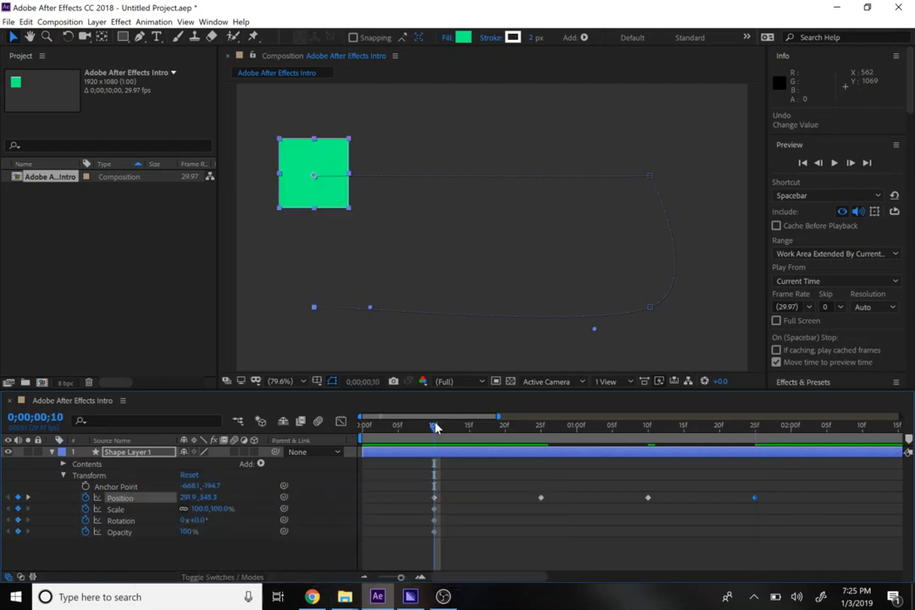
click(755, 426)
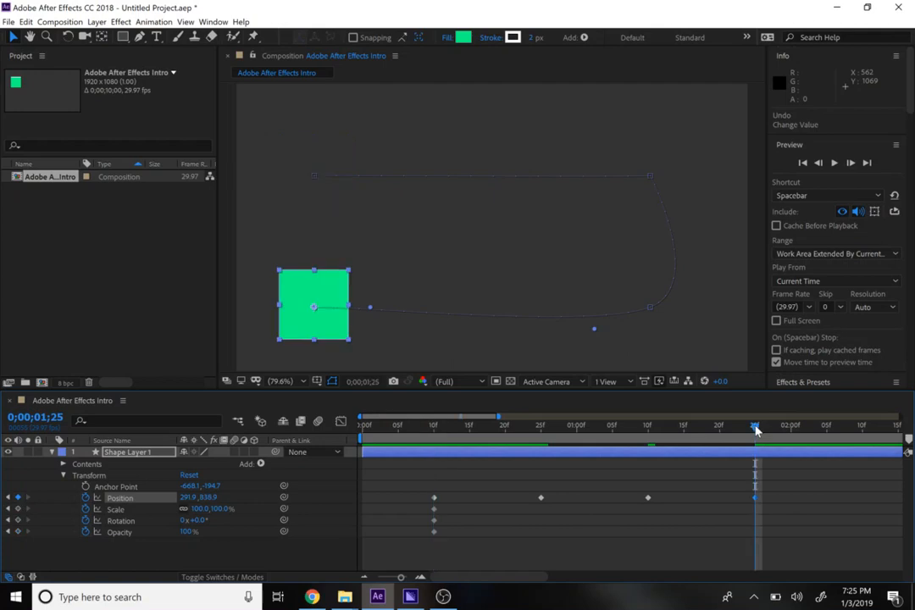
Straighten the motion path at the lower-right corner keyframe by pulling both direction handles onto its point
click(650, 310)
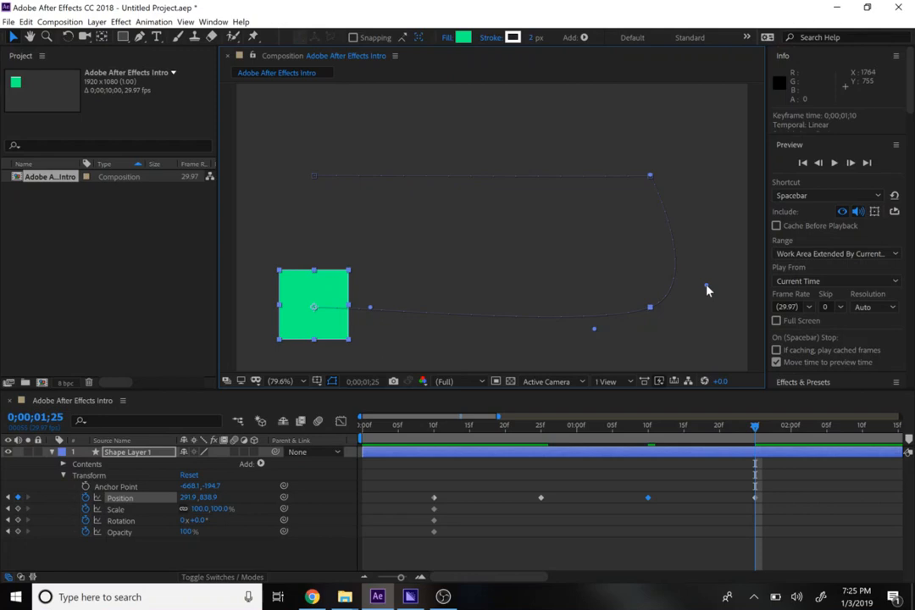
drag(707, 289, 650, 311)
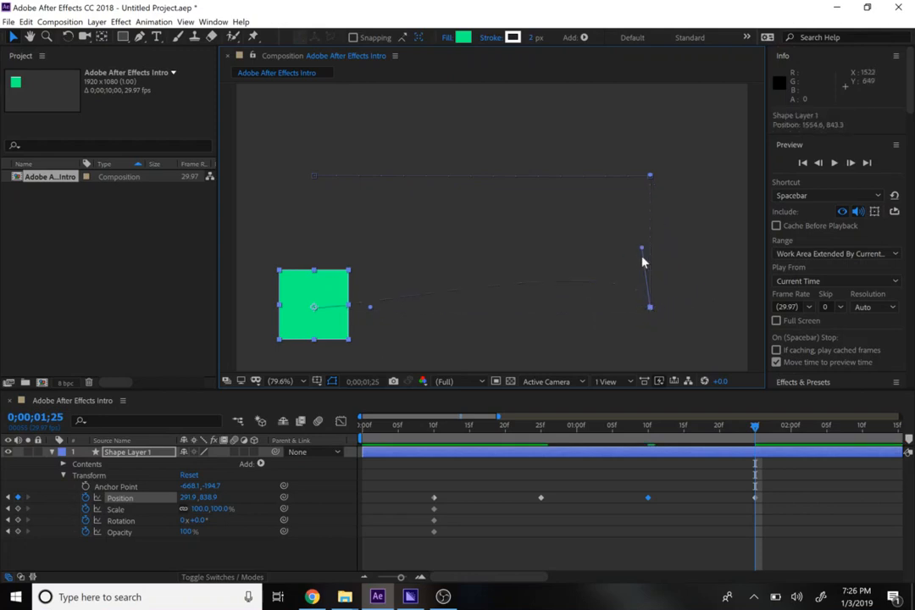
drag(642, 251, 651, 311)
drag(651, 311, 650, 309)
Raise the square back to its starting height at 0;00;02;10 with a Position Y of about 344.9
drag(757, 433, 864, 432)
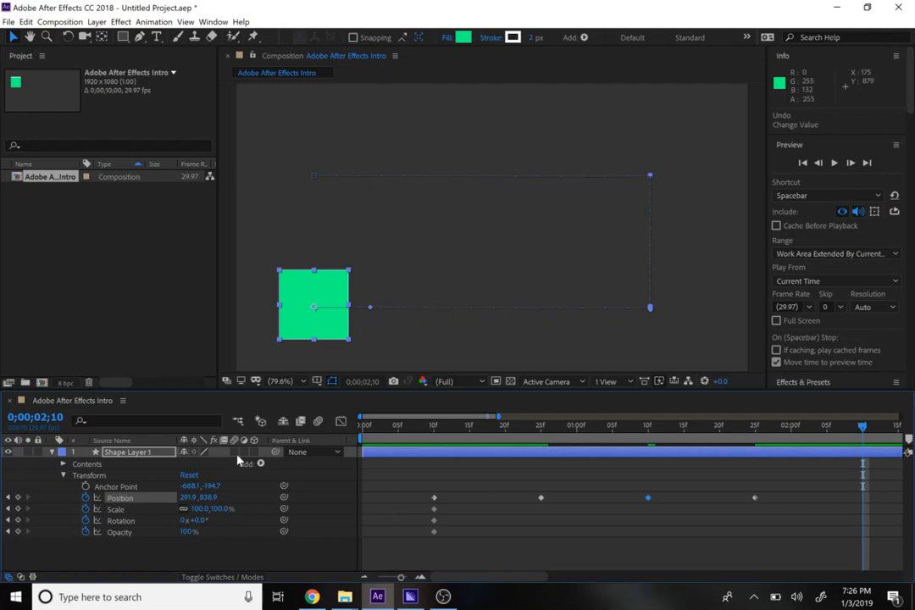
click(211, 498)
drag(209, 501, 110, 498)
drag(2, 465, 1, 467)
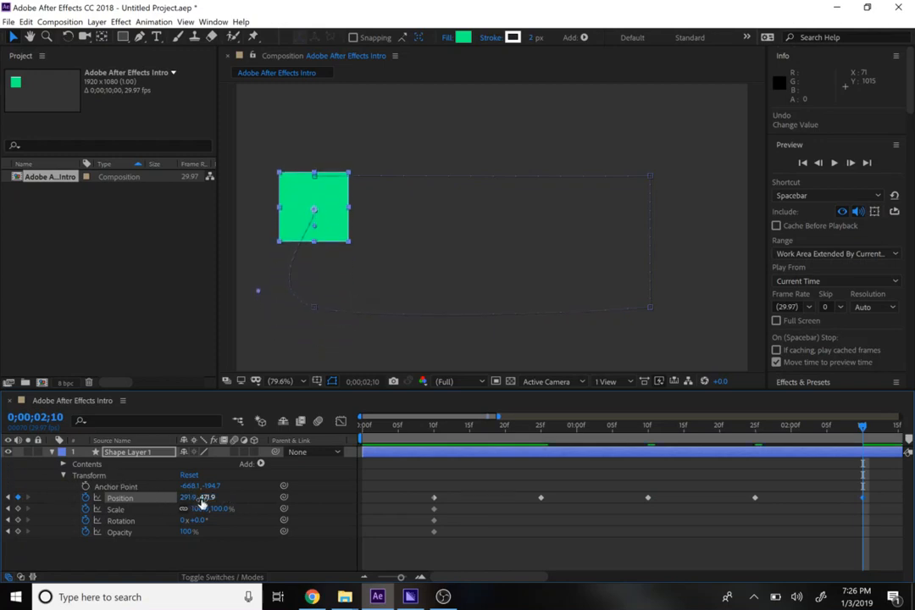
drag(201, 502, 141, 474)
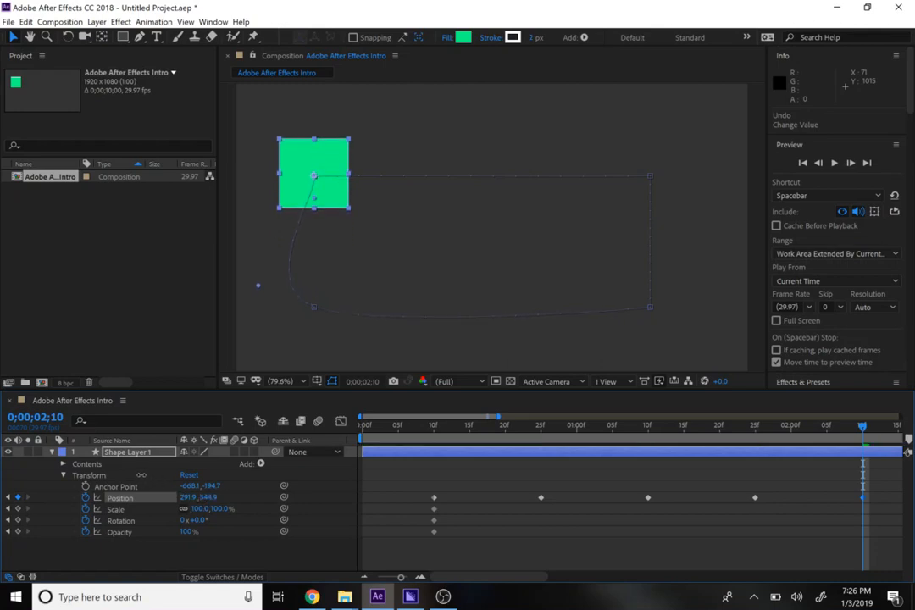
Straighten the motion path at the lower-left corner keyframe by collapsing both direction handles onto its point
click(313, 309)
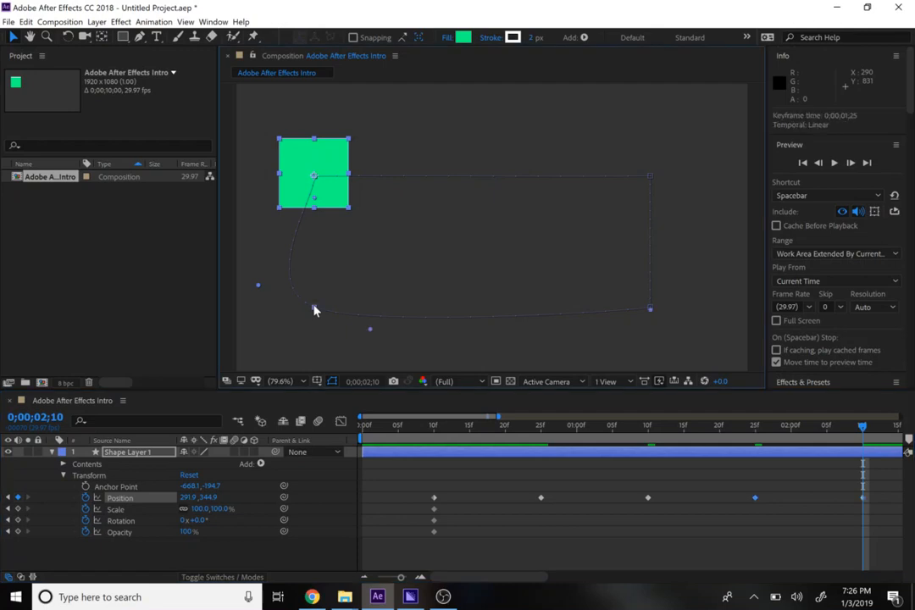
drag(259, 289, 315, 310)
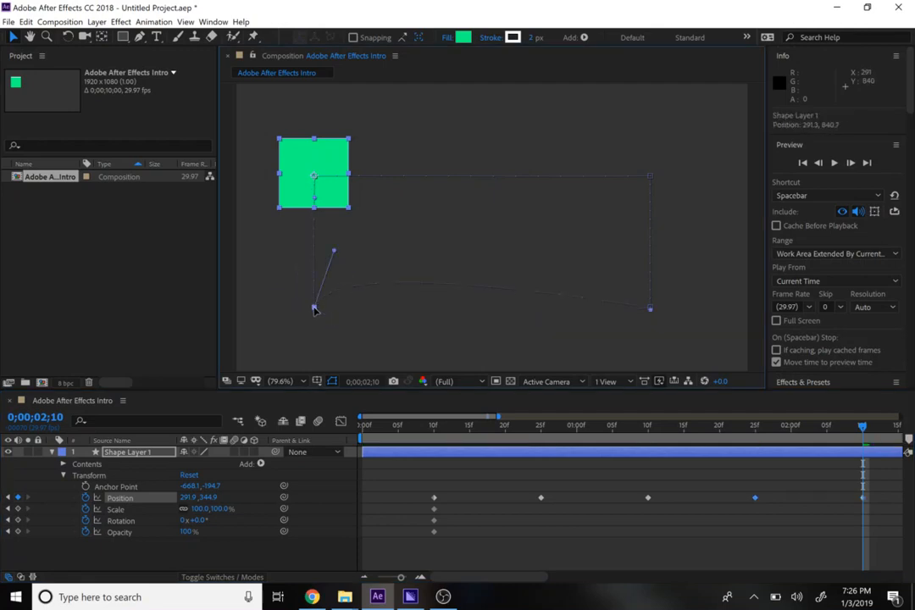
drag(333, 253, 313, 310)
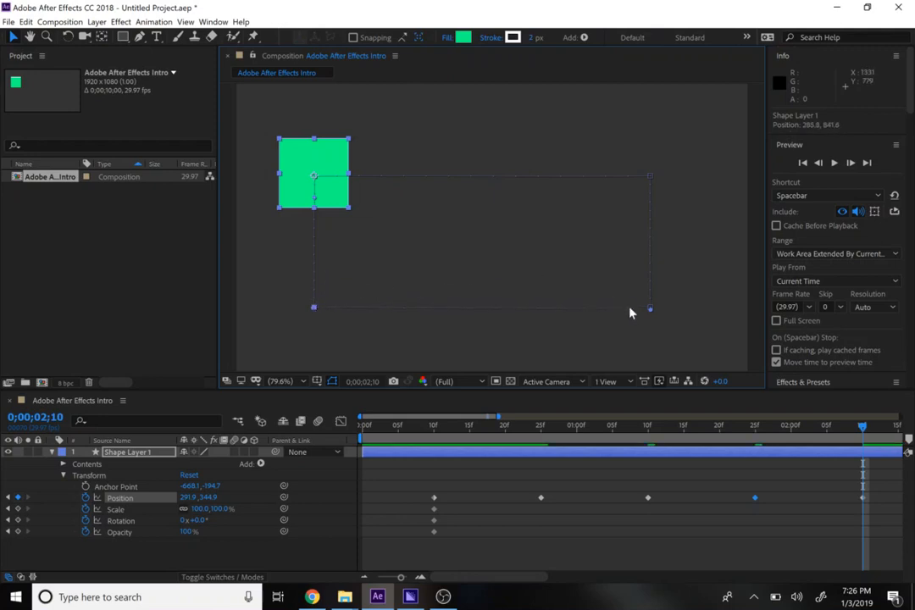
click(651, 311)
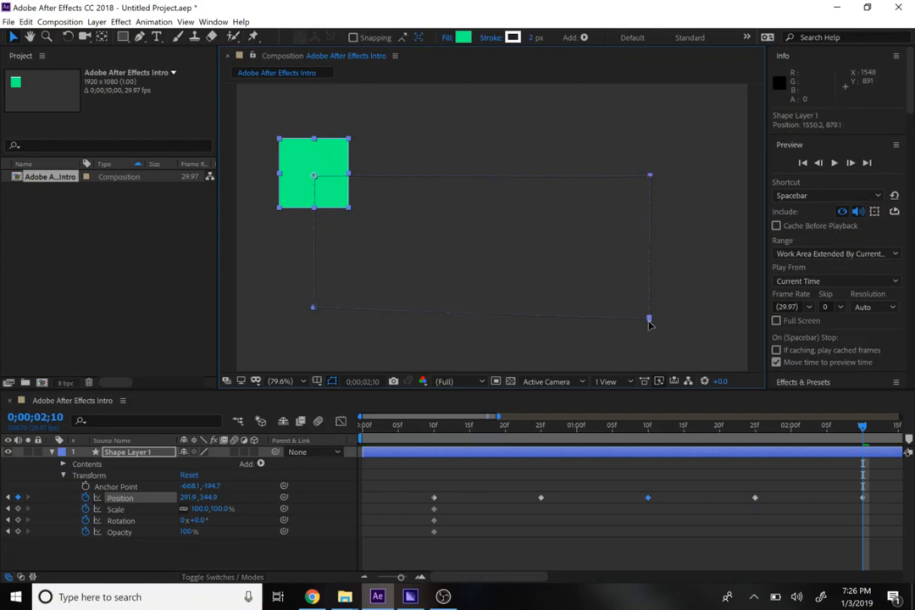
key(ctrl+z)
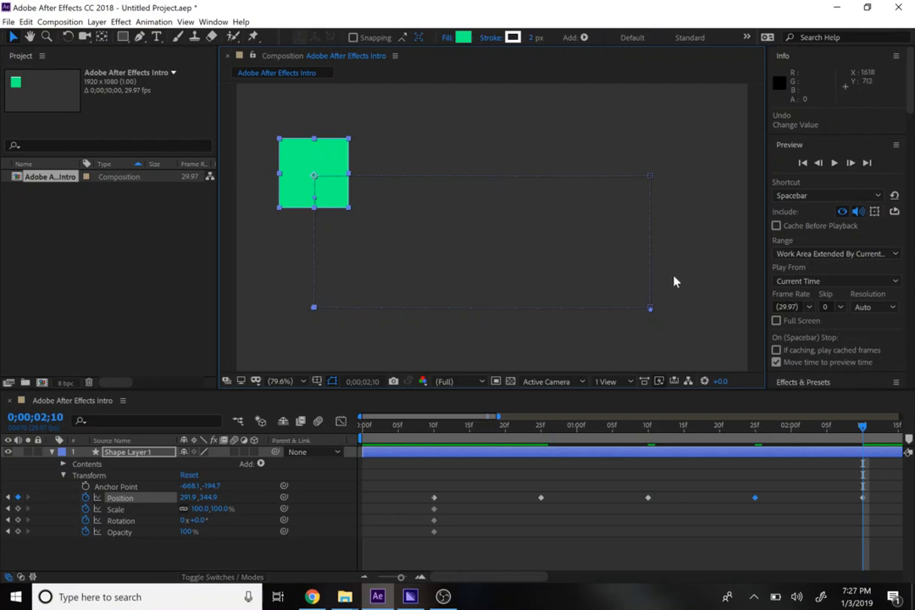
Preview the square's full rectangular motion from 0;00;00;00 and return to the second Position keyframe at 0;00;00;25
drag(454, 429, 362, 451)
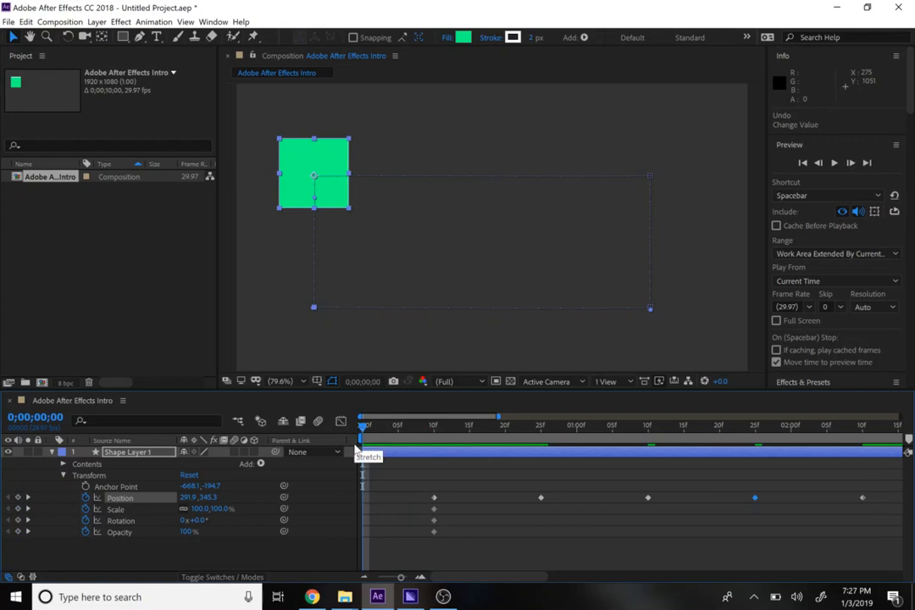
key(space)
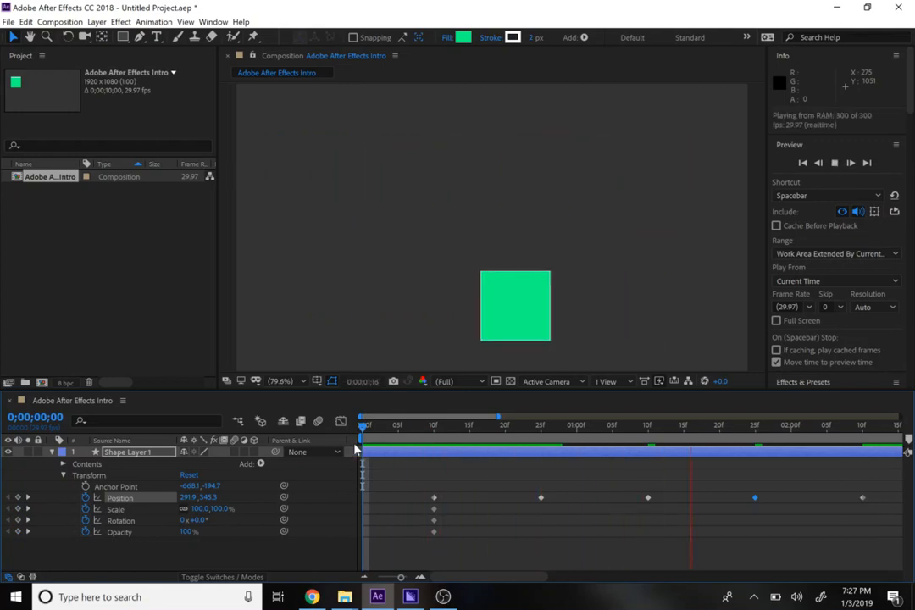
key(space)
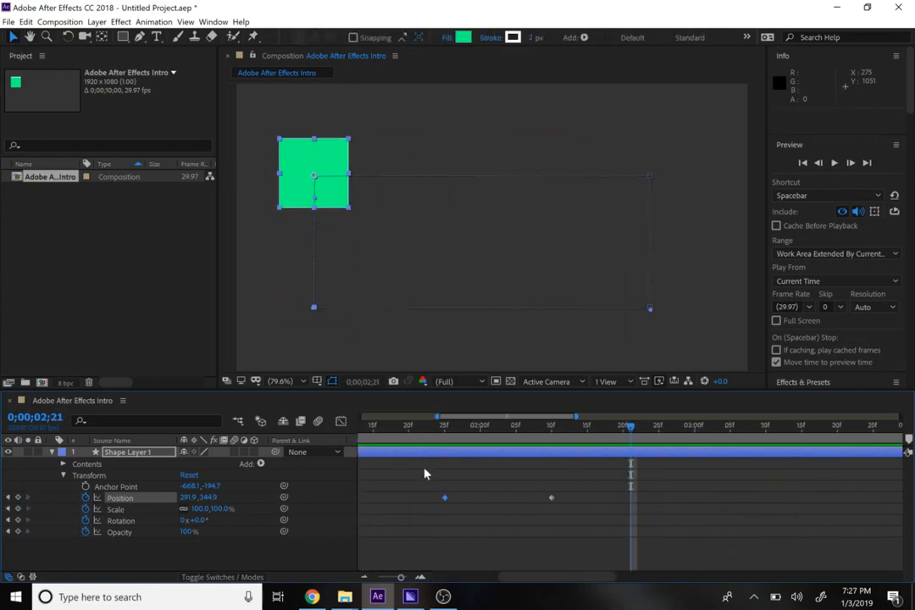
drag(504, 577, 449, 576)
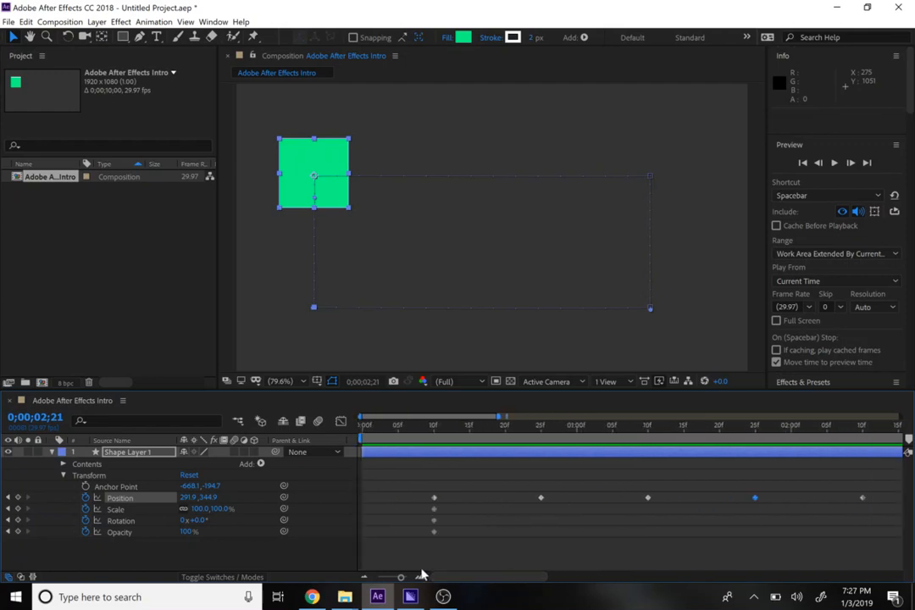
drag(441, 427, 429, 431)
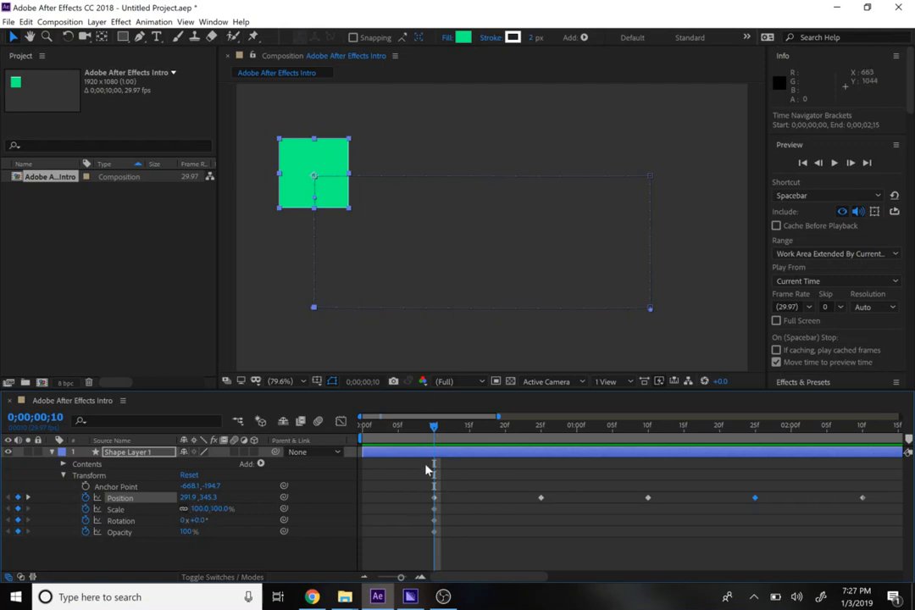
click(542, 428)
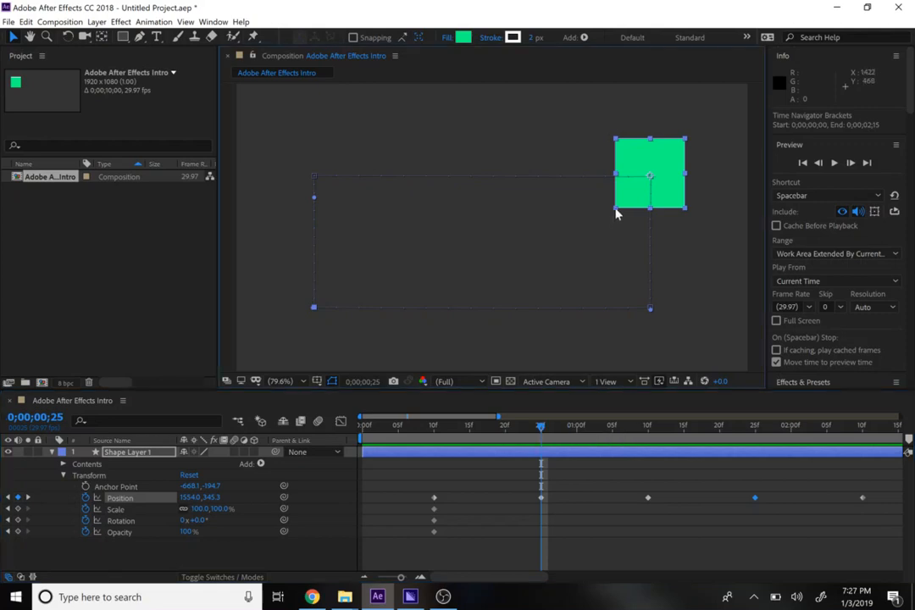
Try shrinking the square by its corner, first freely and again proportionally to about 69%, undoing each attempt
drag(616, 213, 631, 202)
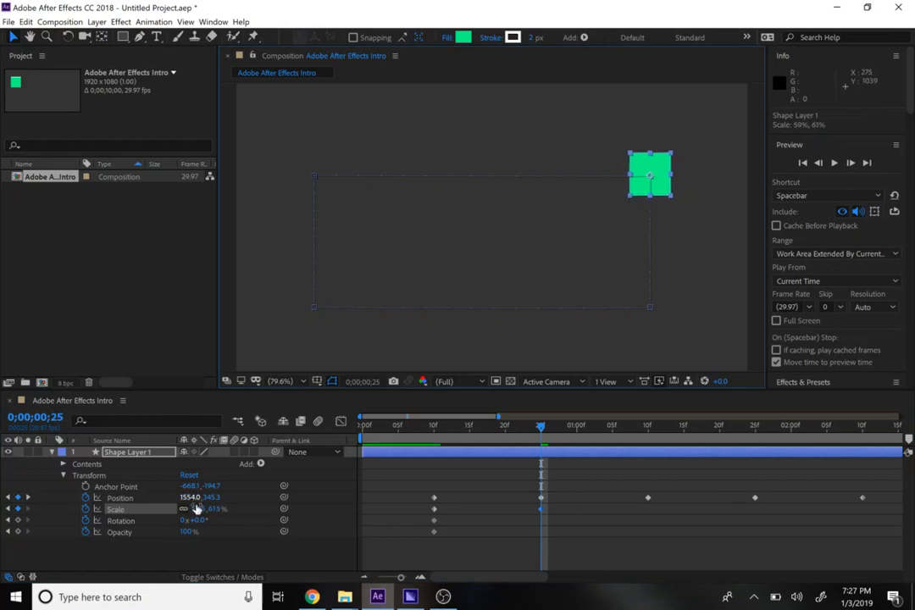
key(ctrl+z)
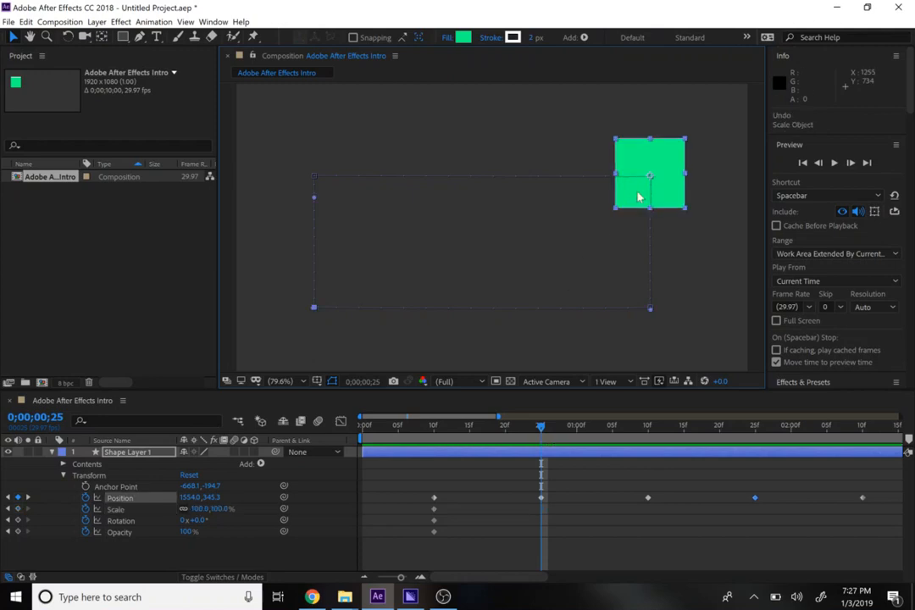
click(616, 215)
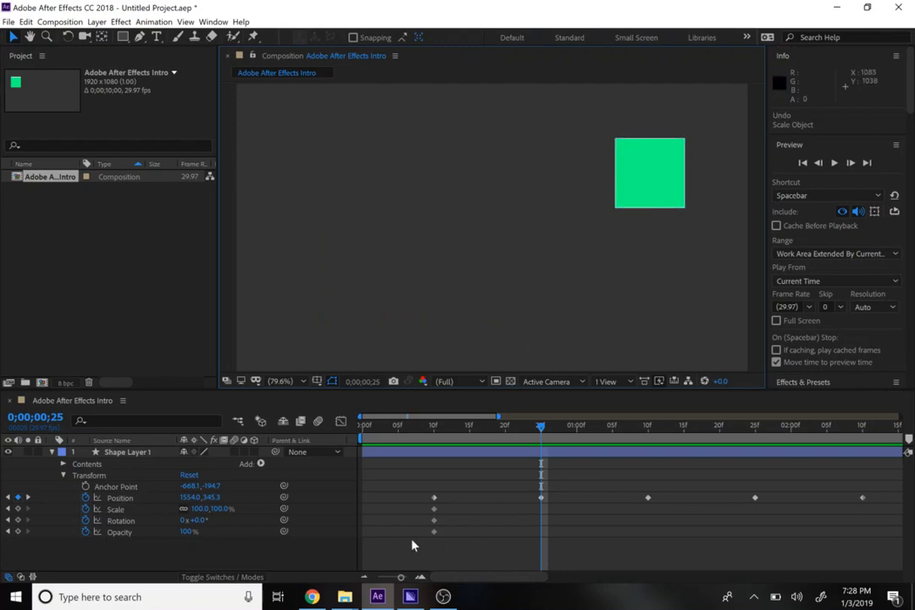
click(134, 452)
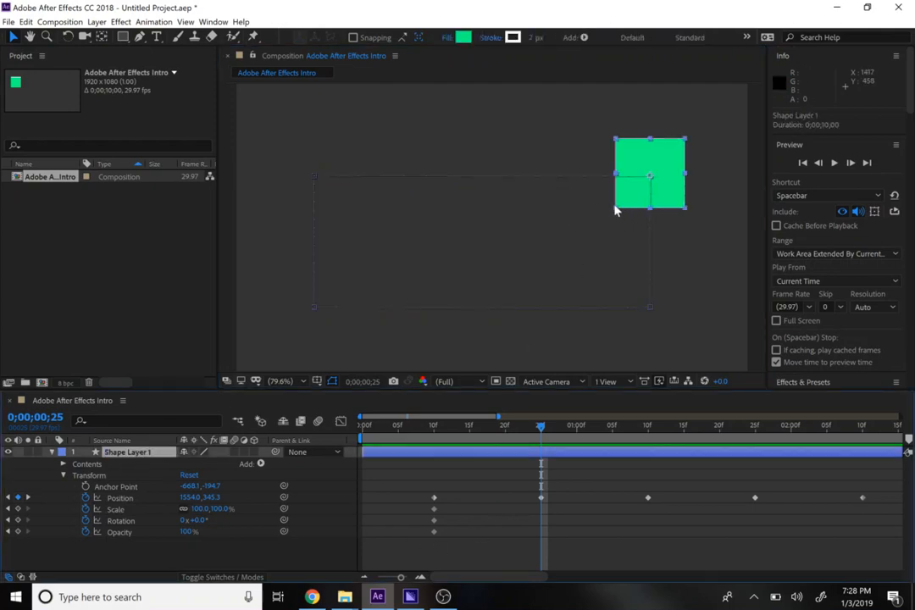
drag(617, 206, 627, 209)
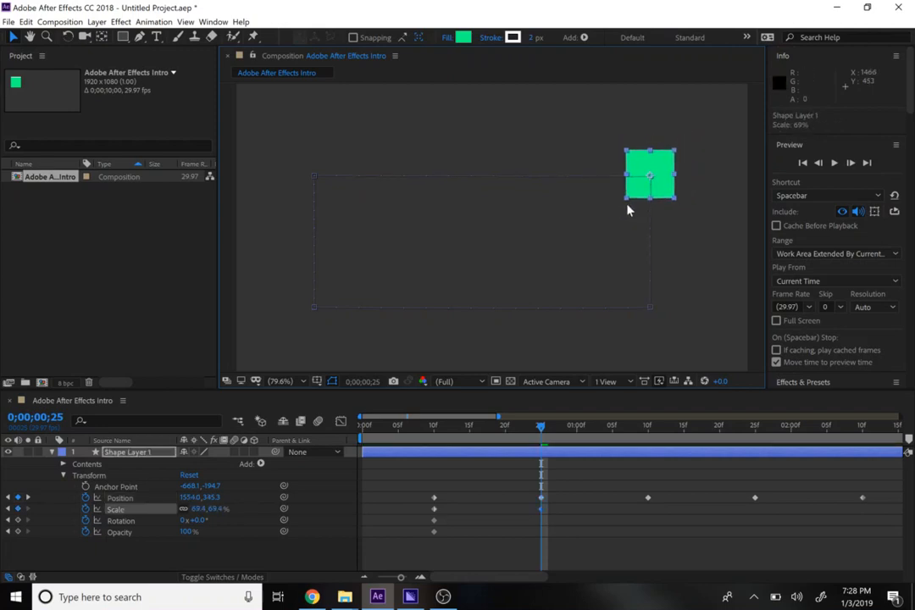
key(ctrl+z)
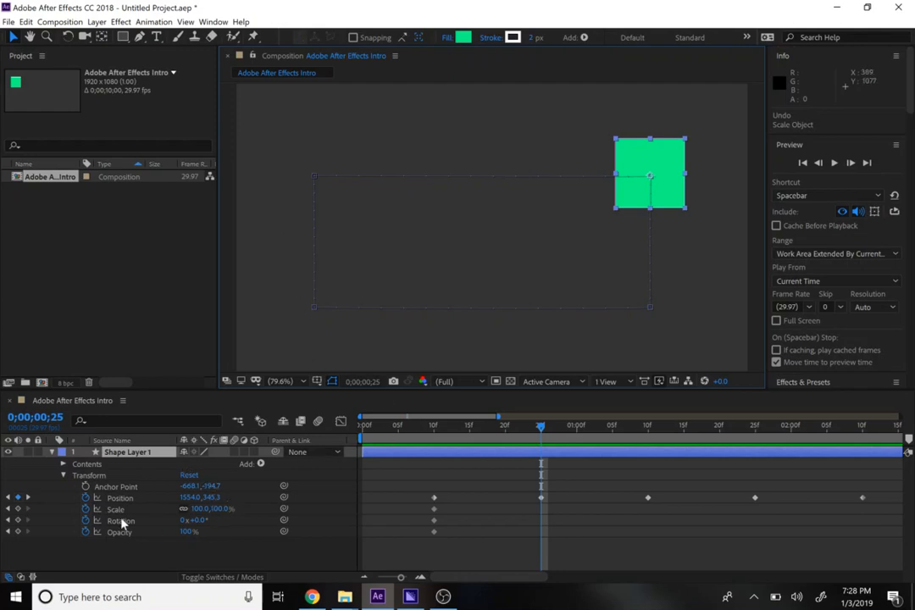
Set the square's Scale to 80% at 0;00;00;25 and check its size at 0;00;01;10
click(200, 509)
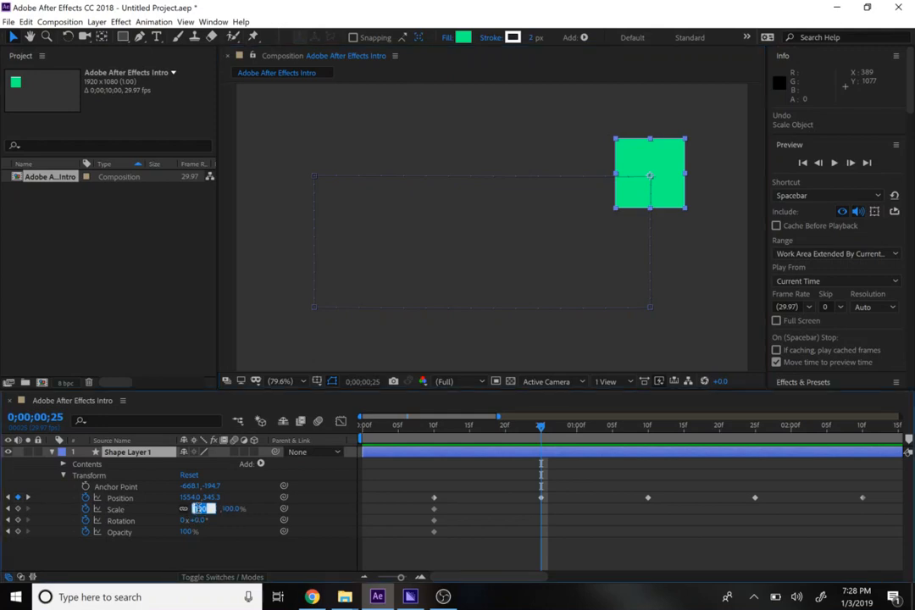
text(80)
key(Return)
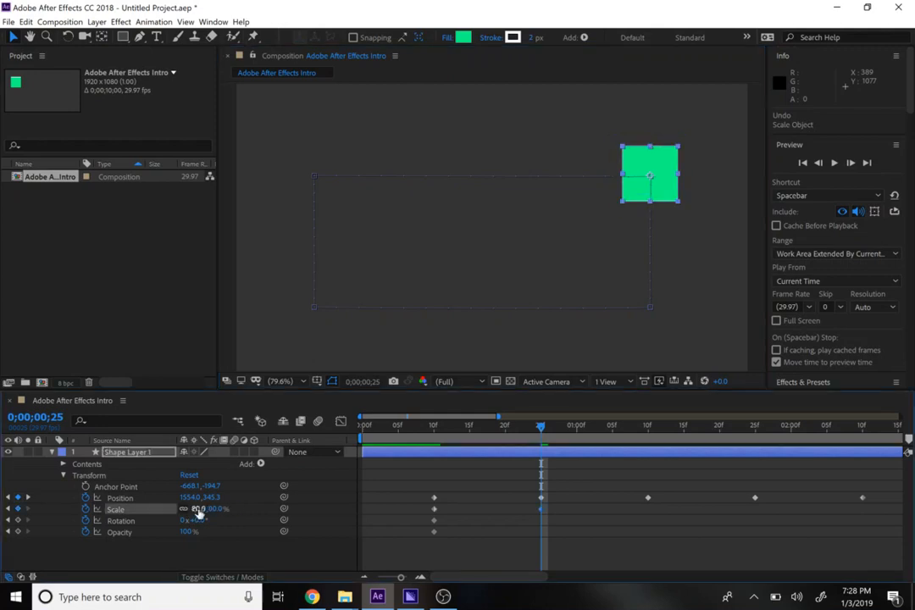
click(648, 428)
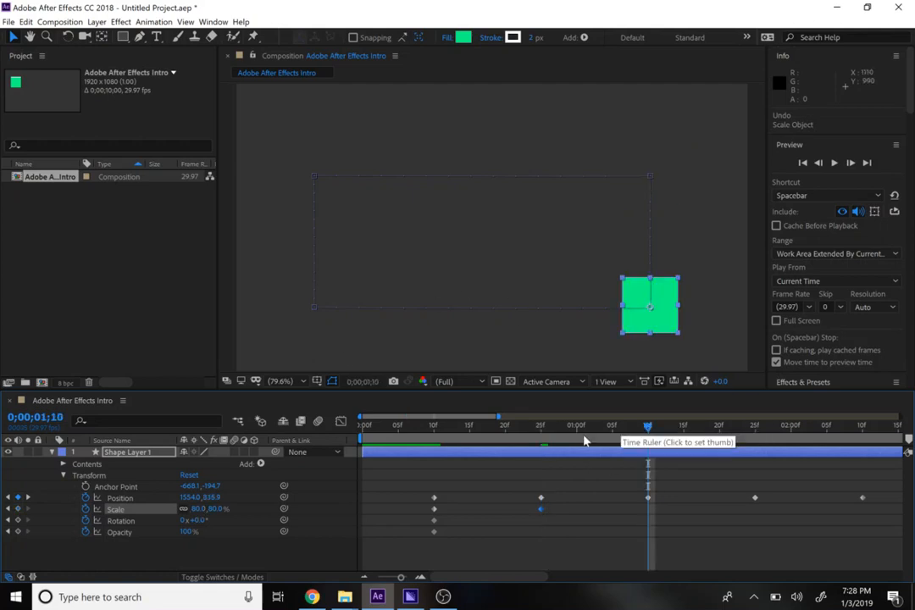
click(549, 428)
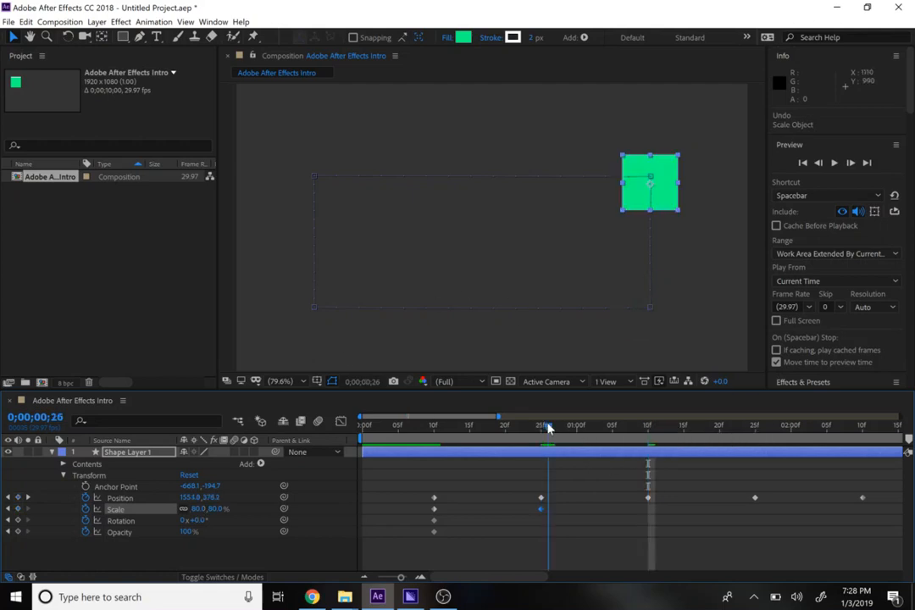
Keyframe the square's Scale at 60% at 0;00;01;10, on the third Position keyframe
click(649, 426)
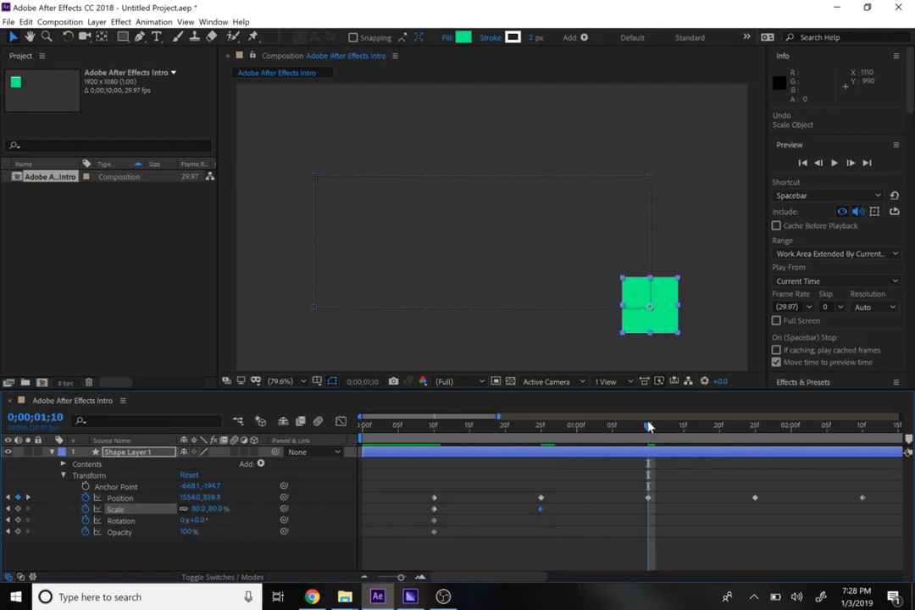
click(9, 498)
click(27, 499)
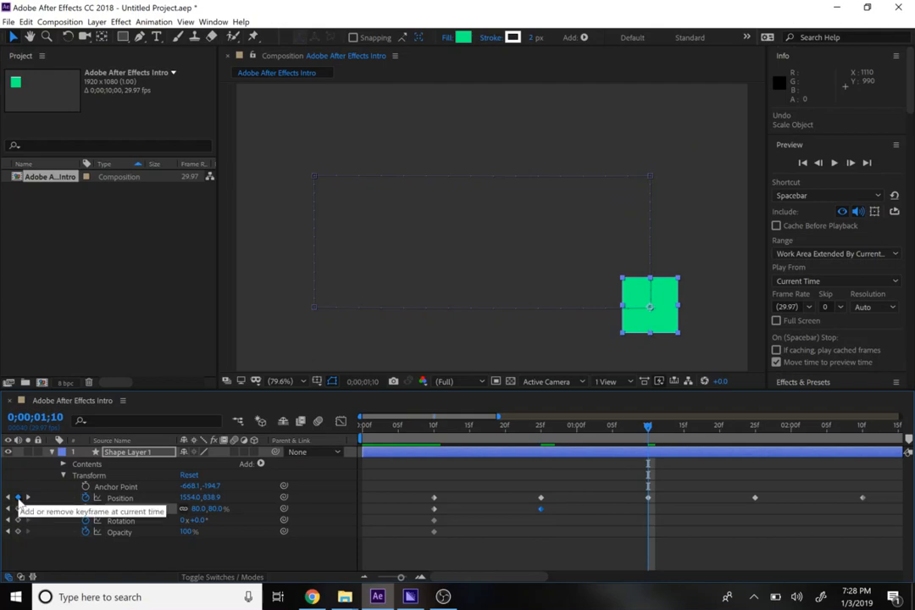
click(18, 509)
click(201, 508)
text(60)
key(Return)
click(220, 508)
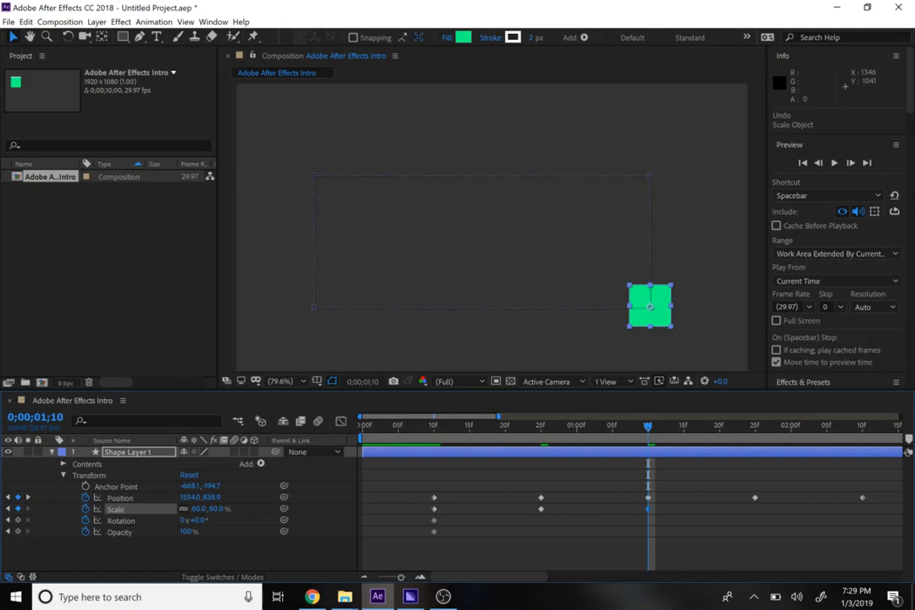
Set the square's Scale to 40% at the Position keyframe at 0;00;01;25
click(28, 499)
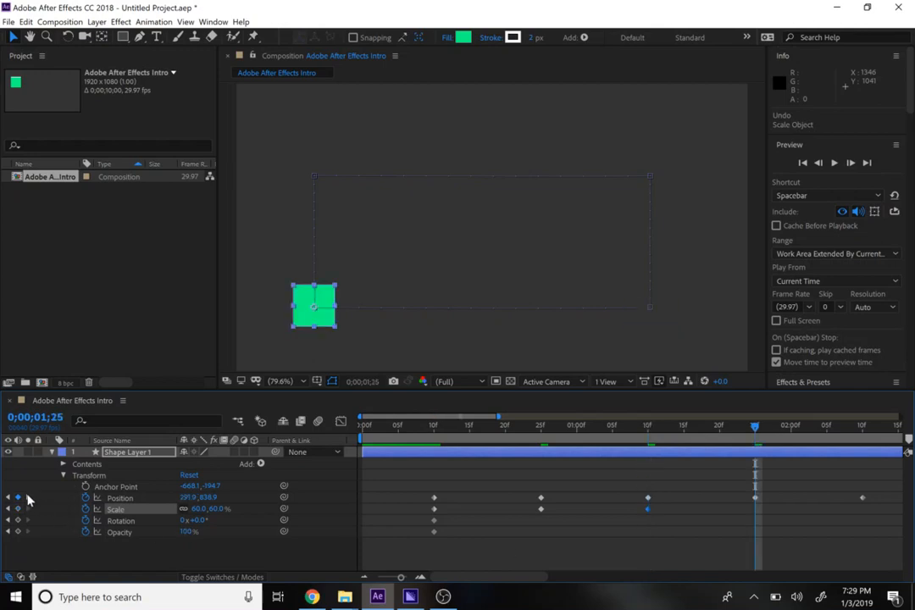
click(198, 508)
text(40)
key(Return)
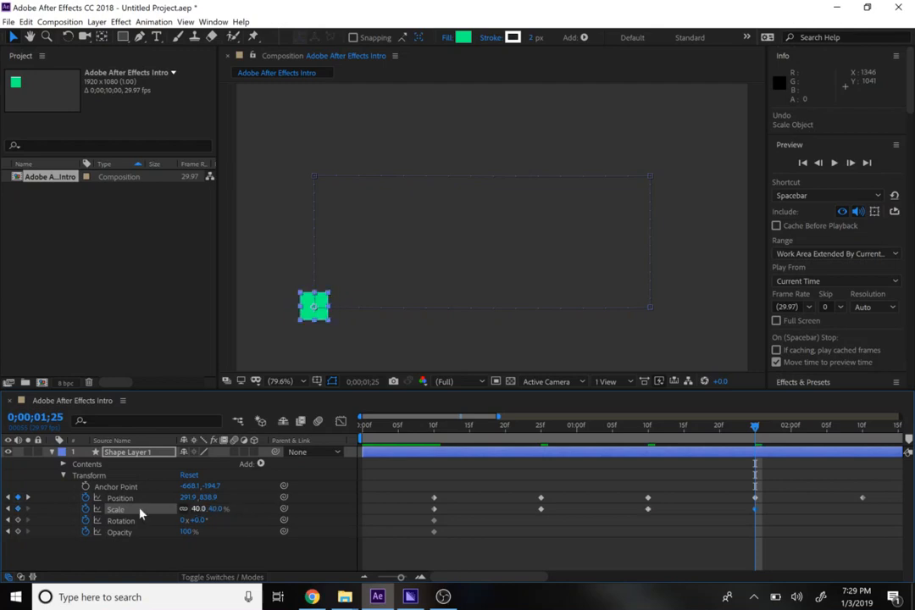
Set the square's Scale to 20% at the last Position keyframe at 0;00;02;10
click(27, 498)
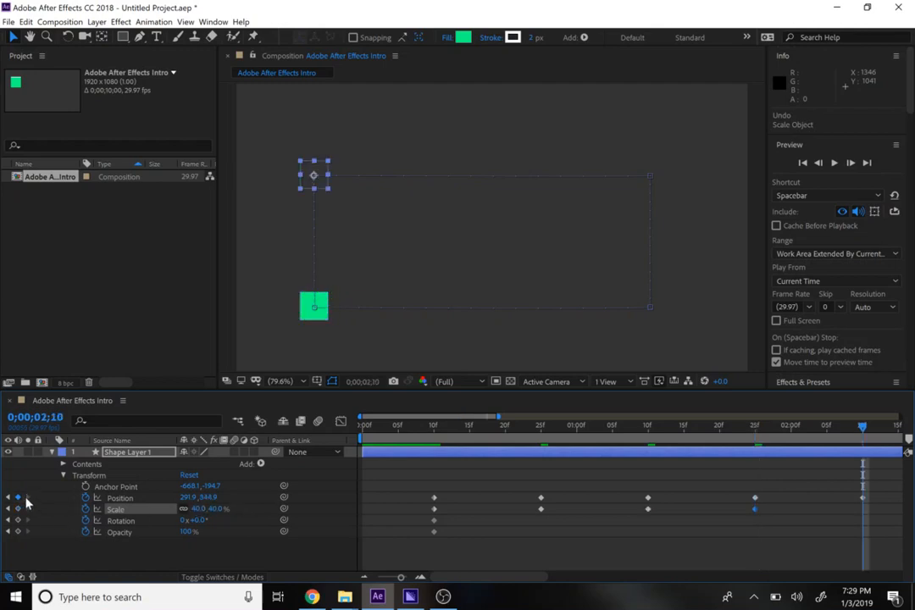
click(196, 509)
text(20)
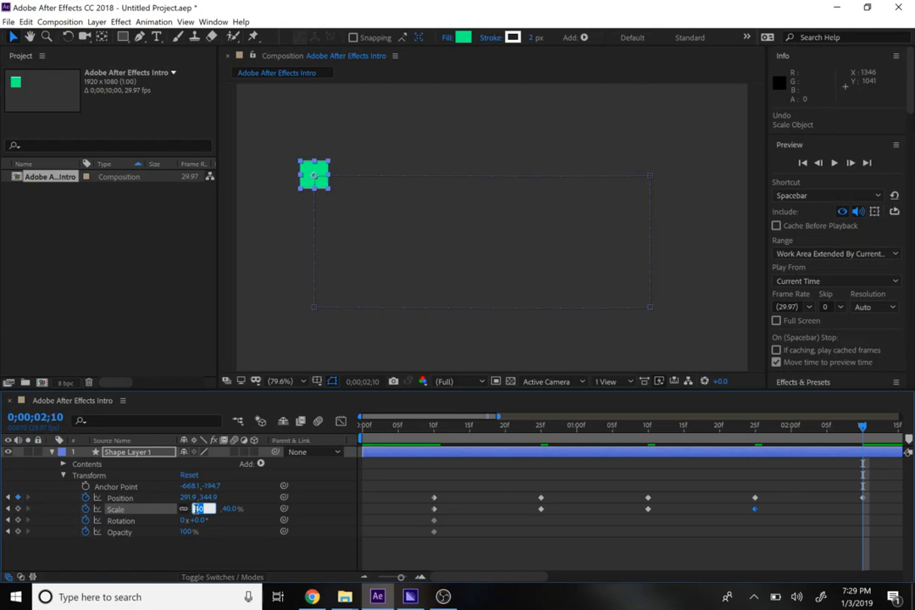
key(Return)
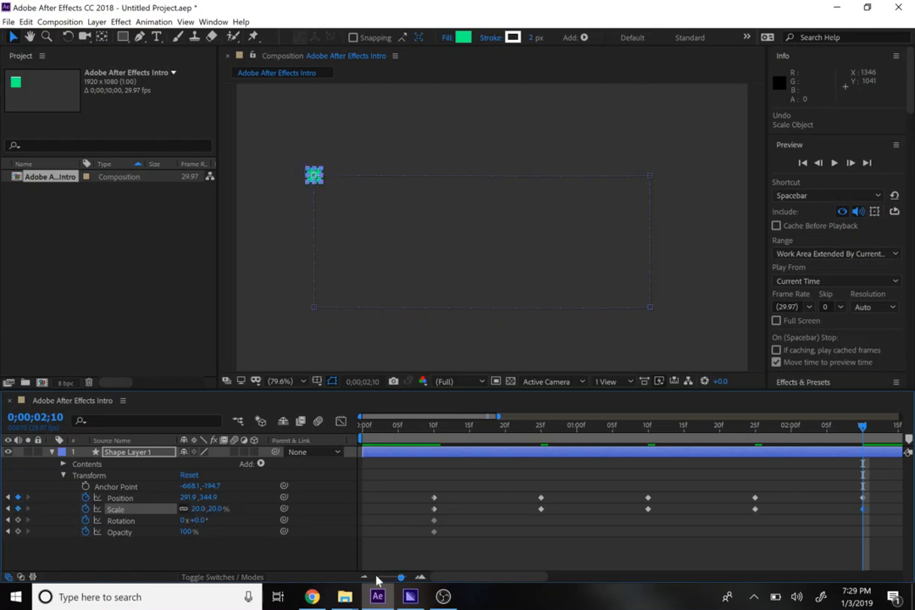
Preview the shrinking square's motion from 0;00;00;00, stop playback and return to the first keyframes at 0;00;00;10
key(Home)
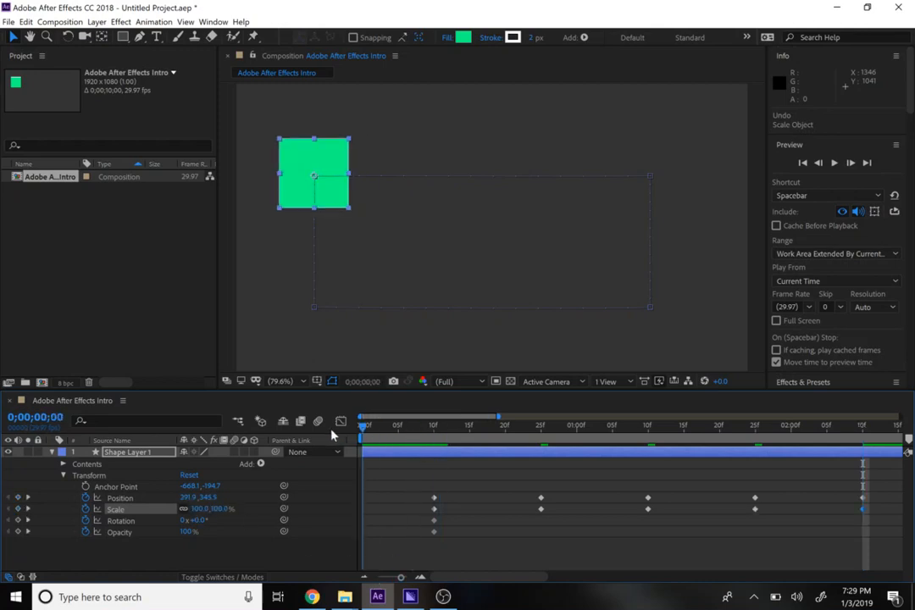
key(space)
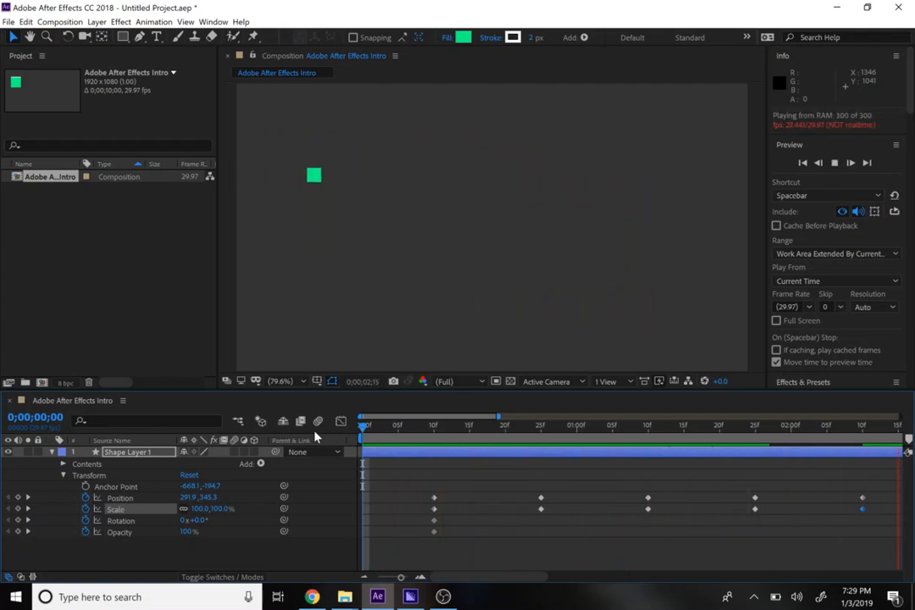
key(space)
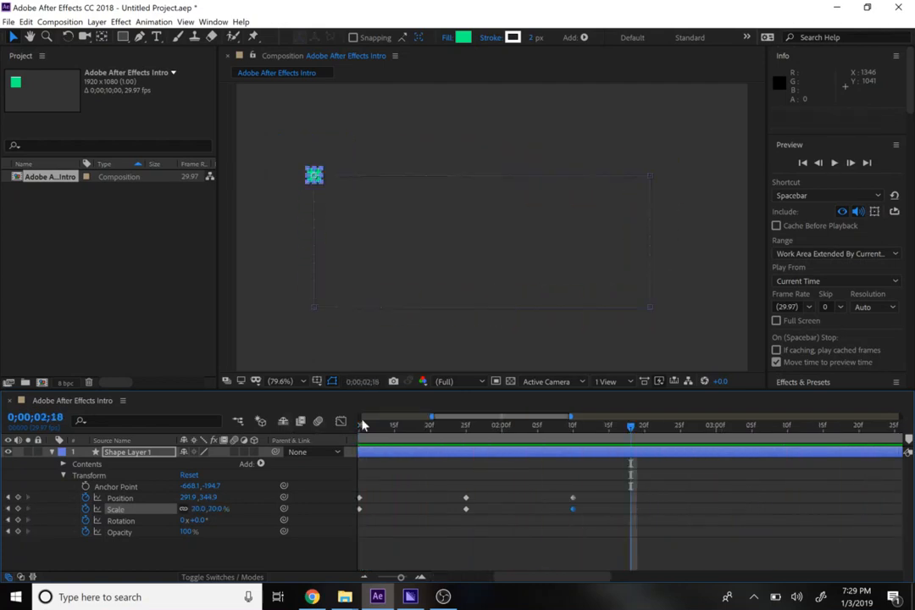
click(560, 425)
drag(521, 427, 436, 440)
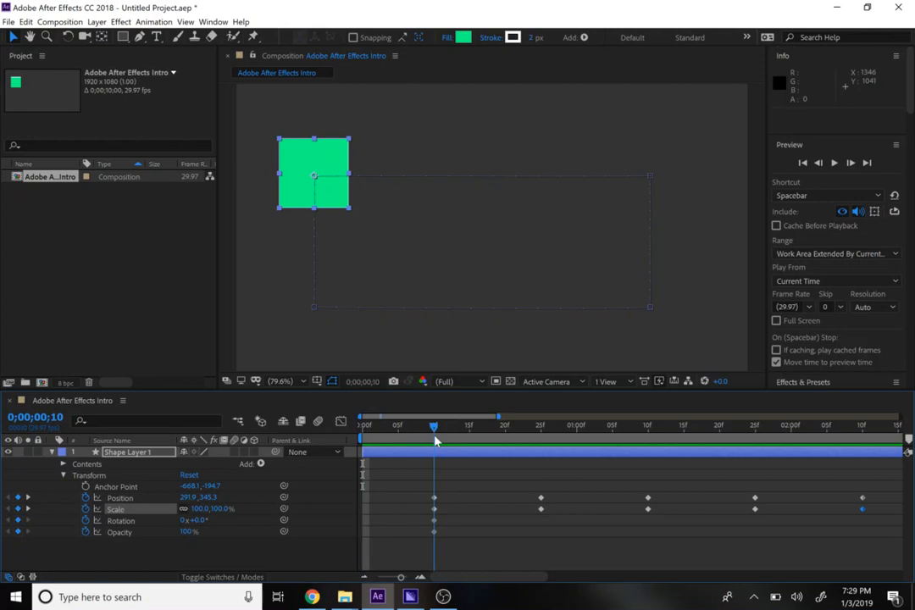
mouse_move(435, 435)
mouse_down()
mouse_move(464, 439)
mouse_move(428, 435)
mouse_up()
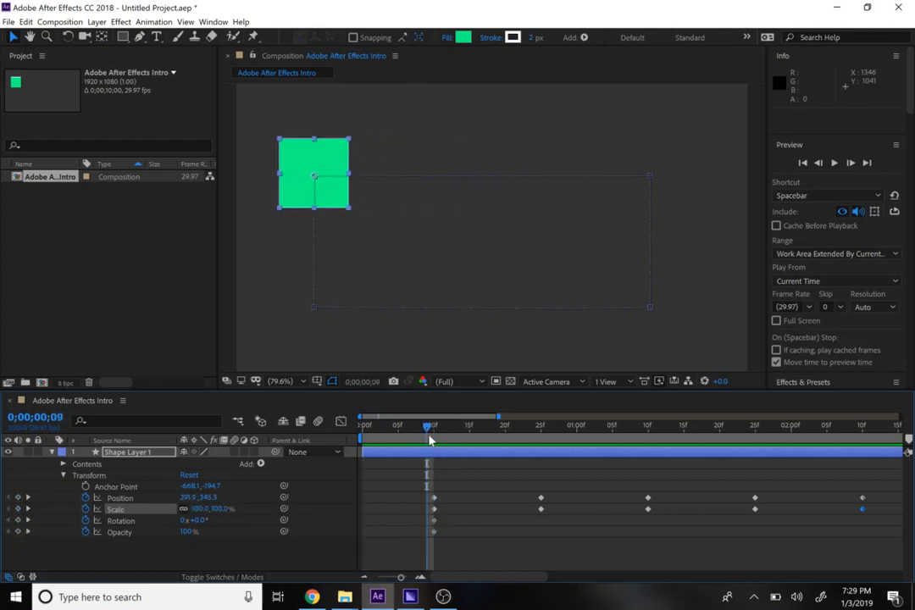
click(435, 430)
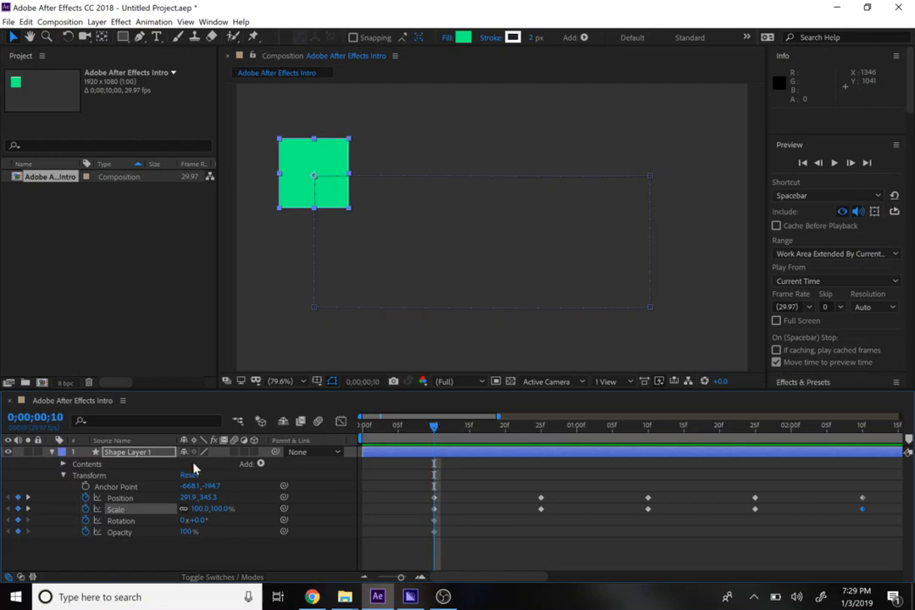
Set the square's Rotation to 90° at 0;00;00;25, aligned with the second Scale keyframe
click(27, 509)
click(198, 520)
click(133, 549)
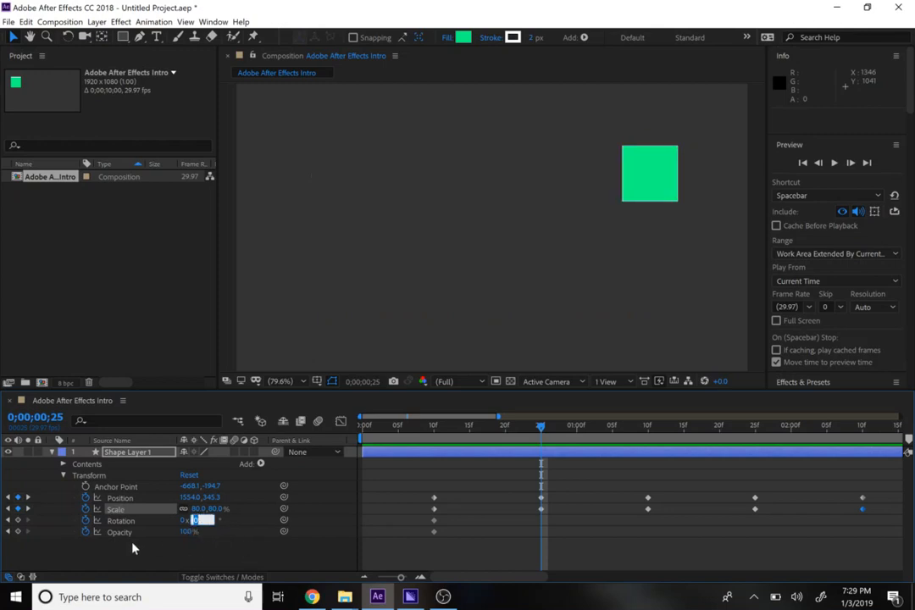
click(197, 520)
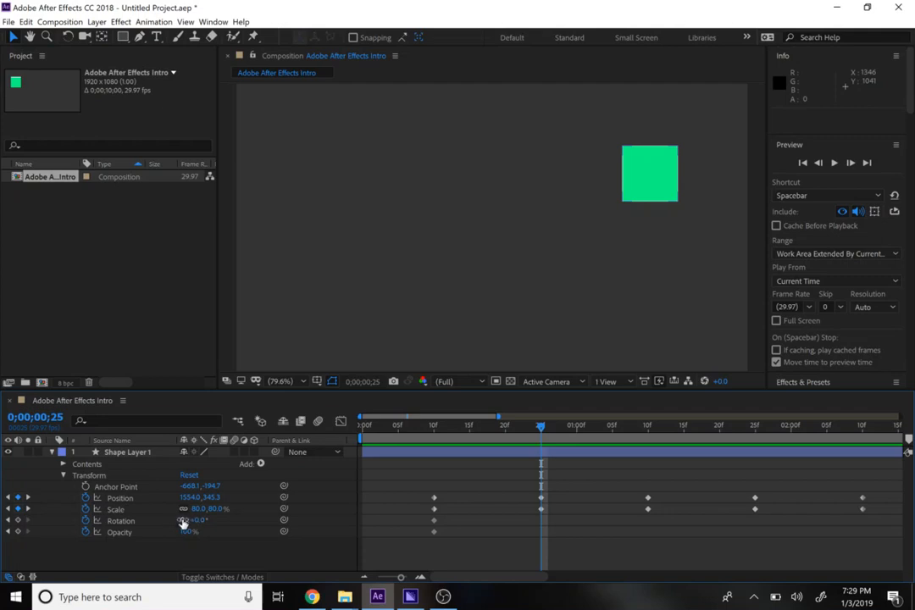
click(194, 521)
key(Return)
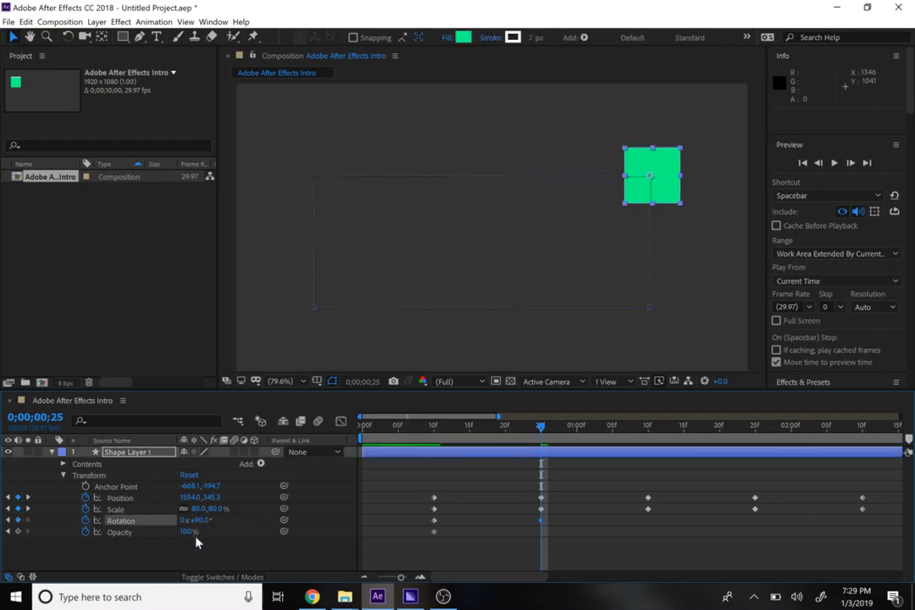
Set the square's Rotation to 180° at the Scale keyframe at 0;00;01;10
click(28, 508)
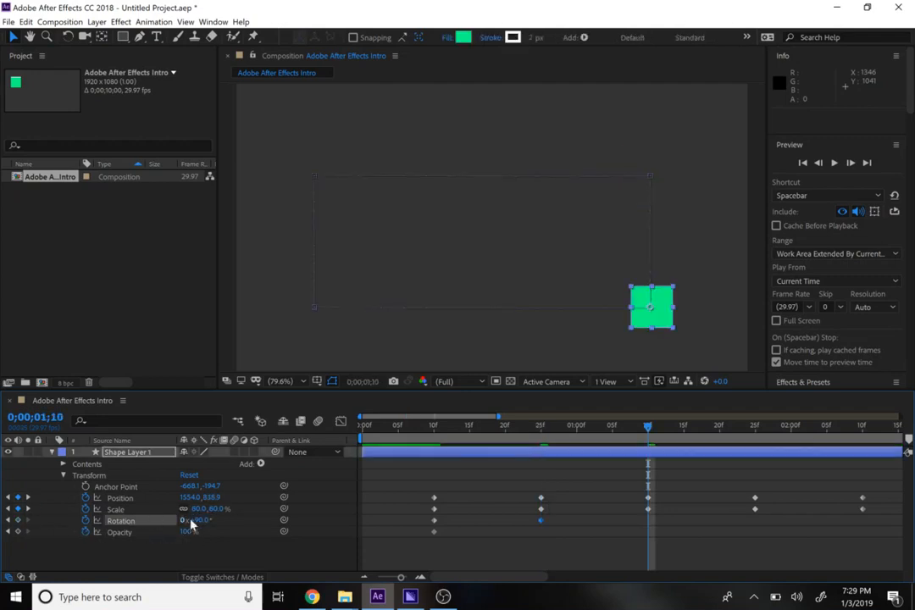
click(200, 521)
text(180)
key(Return)
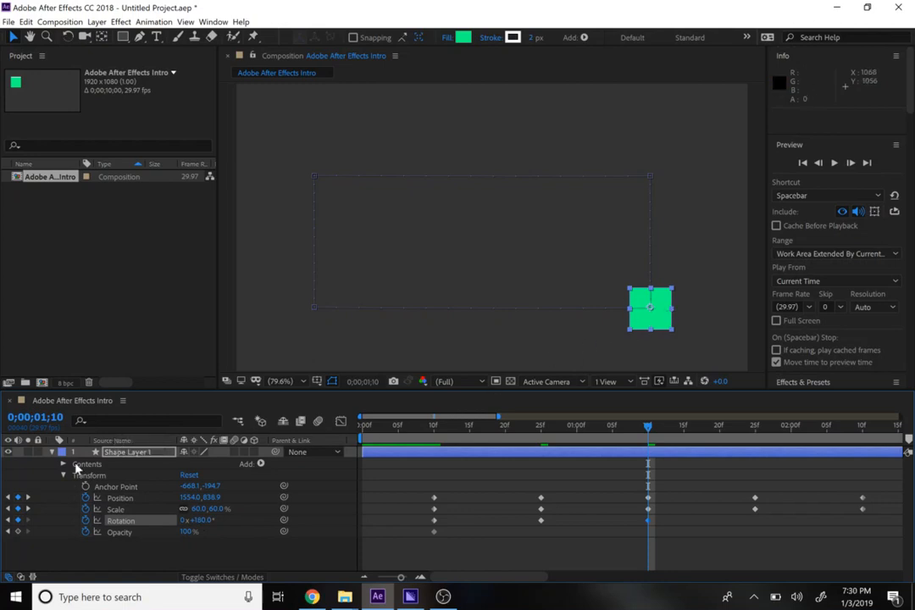
Set the square's Rotation to 270° at the Scale keyframe at 0;00;01;25
click(28, 508)
click(200, 520)
text(270)
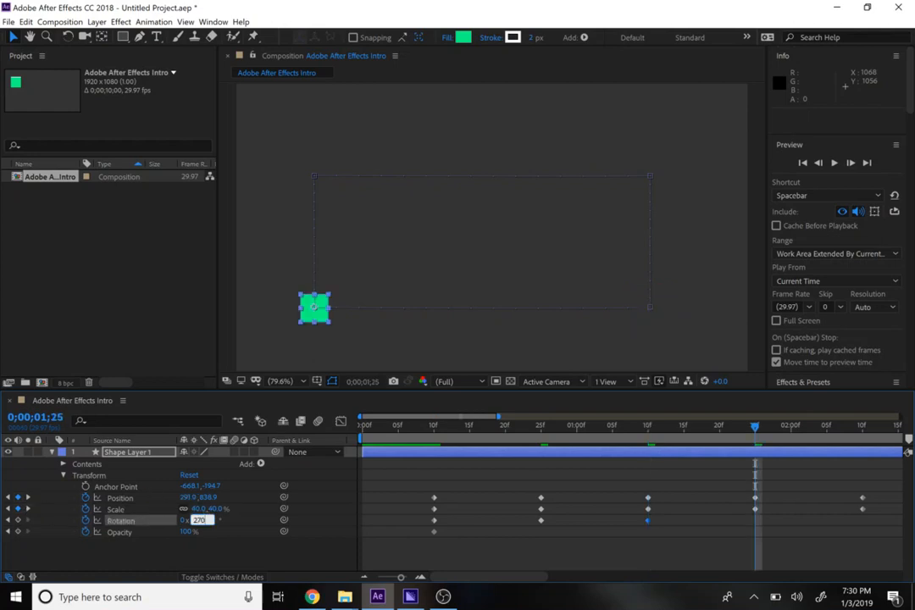
key(Return)
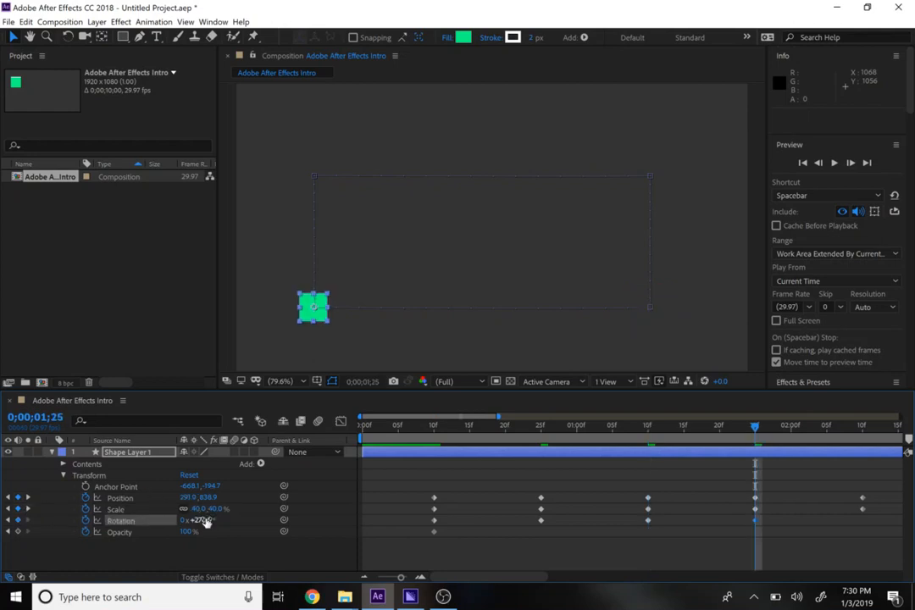
Set the square's Rotation to 360° at the last Scale keyframe at 0;00;02;10
click(28, 509)
click(200, 521)
text(360)
key(Return)
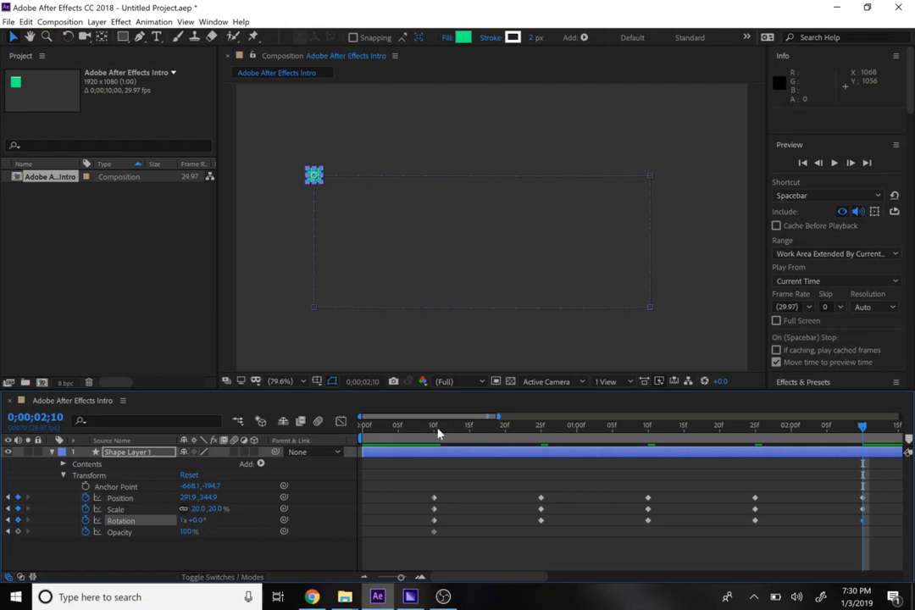
Preview the rotating and shrinking square from 0;00;00;00, stop playback and return to the start
drag(437, 433, 356, 433)
key(space)
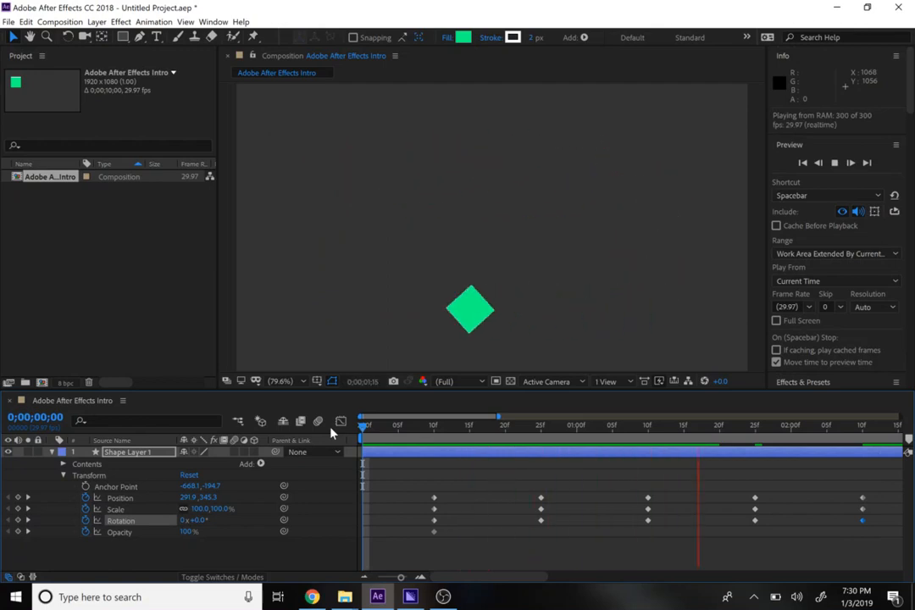
key(space)
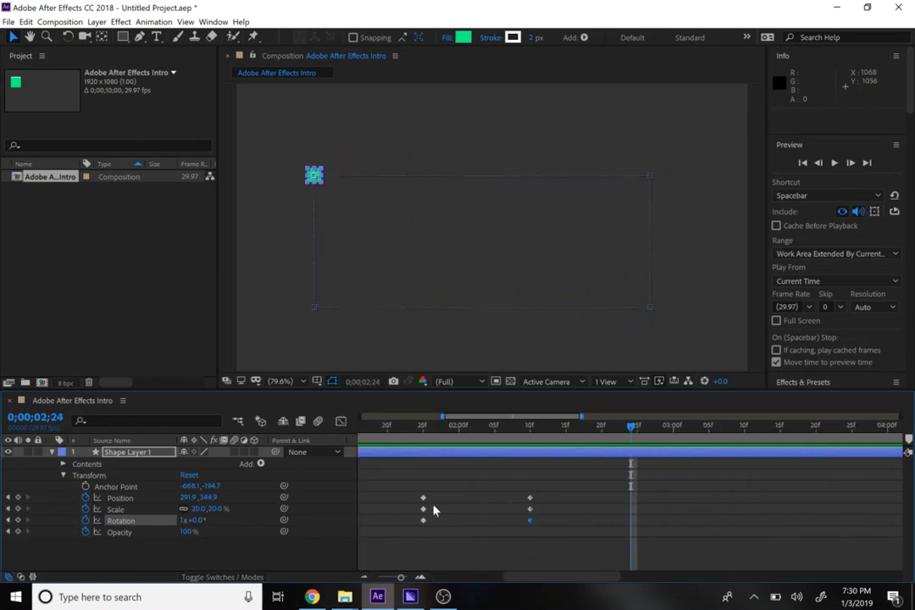
drag(491, 428, 249, 421)
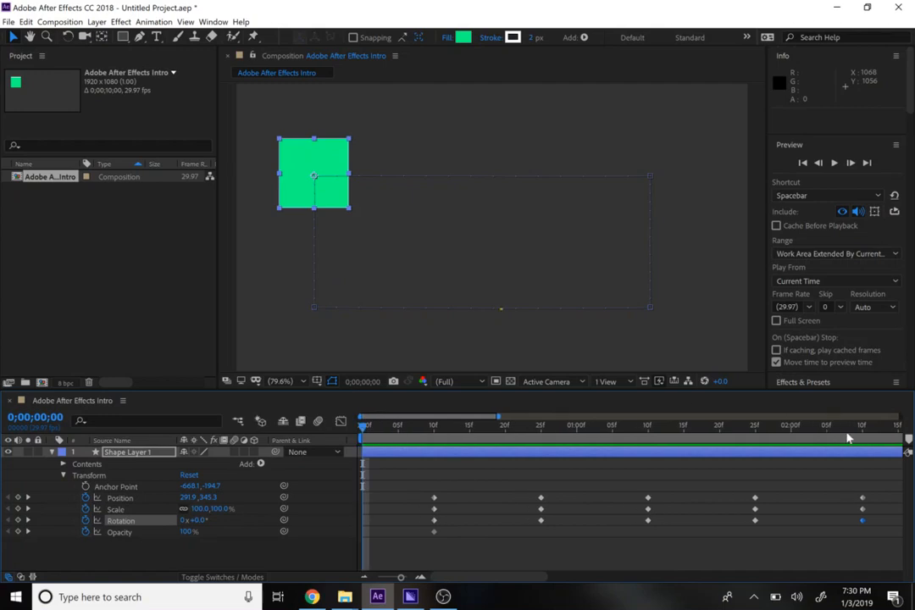
Keyframe the square's Opacity at 100% at 0;00;02;10 and at 0% at 0;00;02;15
drag(856, 432, 864, 435)
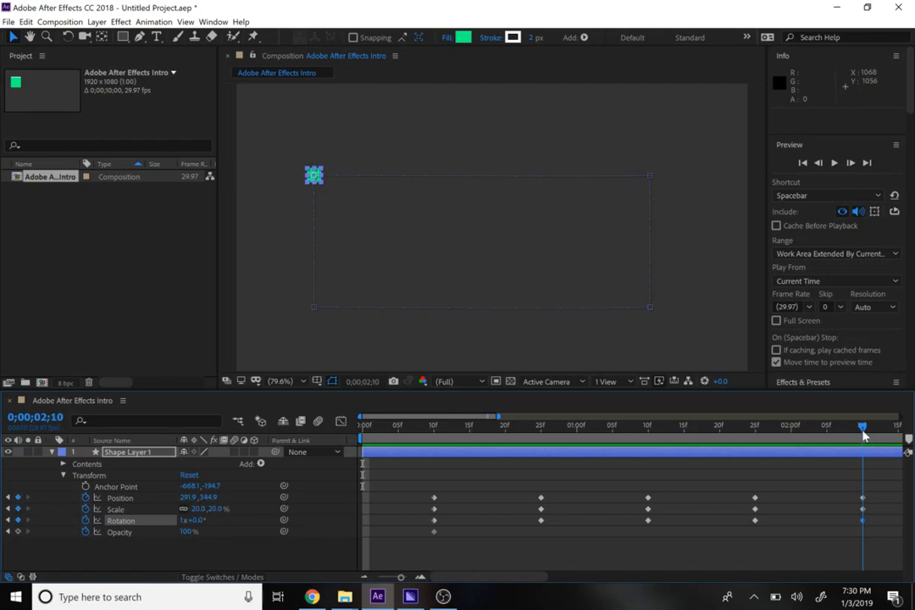
click(18, 532)
drag(483, 579, 534, 580)
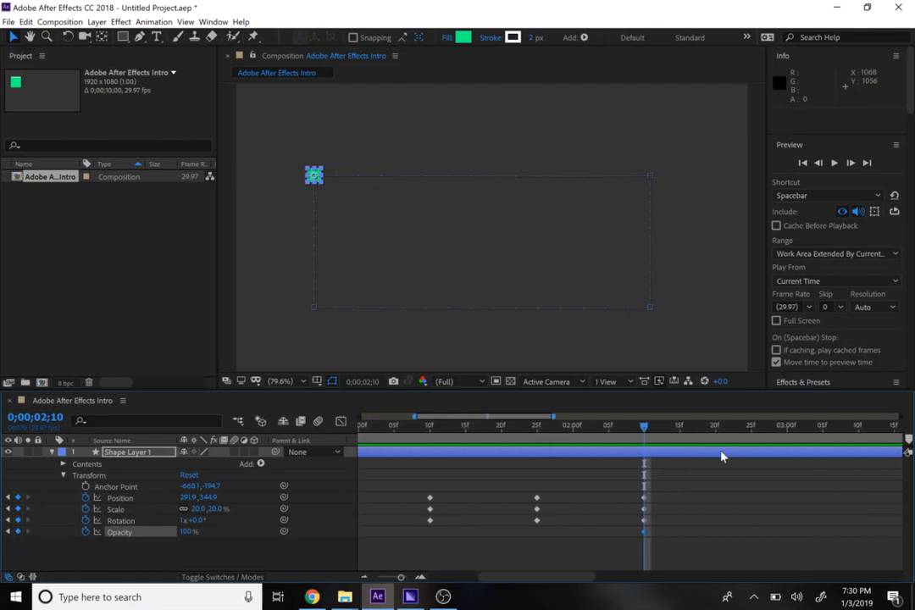
click(683, 428)
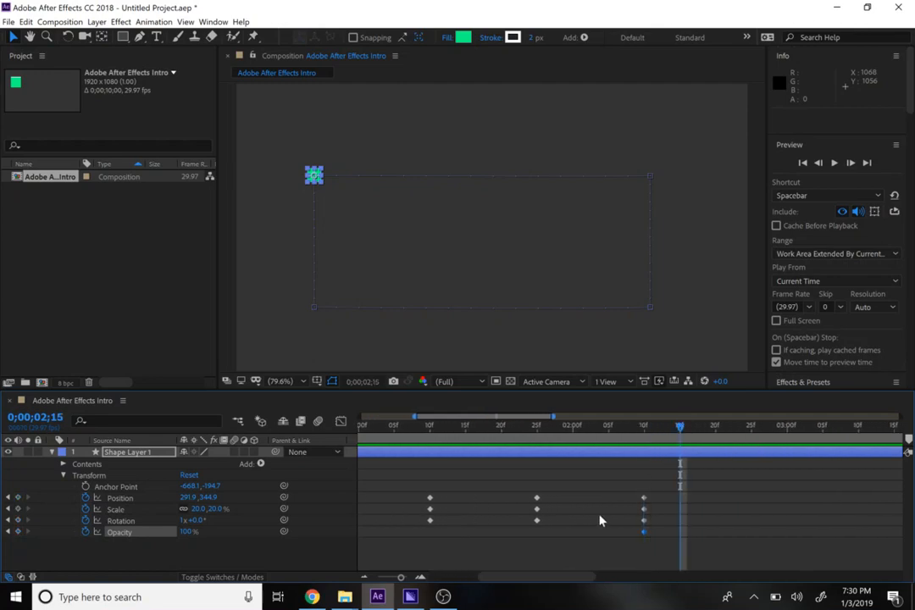
click(18, 531)
drag(188, 539, 64, 548)
drag(568, 578, 403, 578)
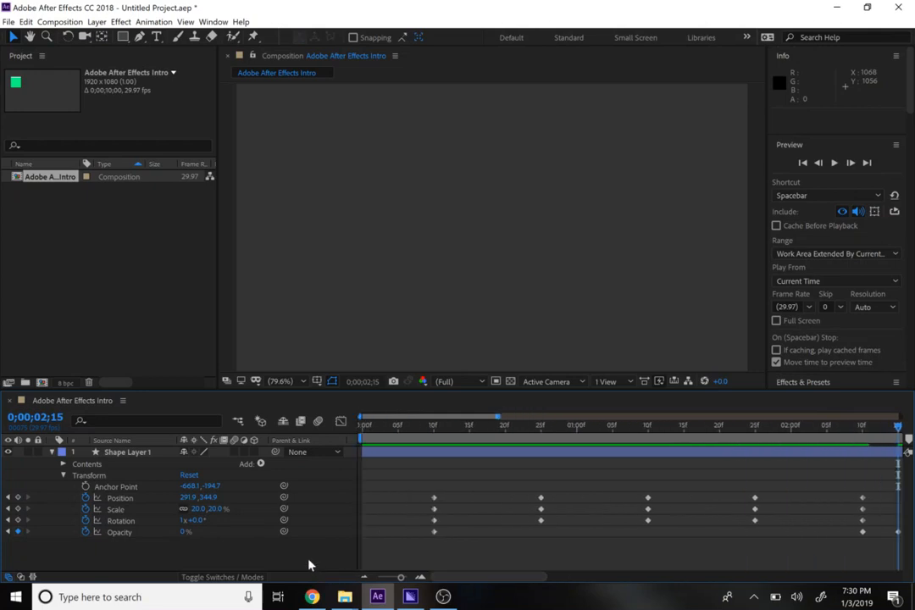
Show only the keyframed properties of Shape Layer 1, return to 0;00;00;00 and leave the layer selected
key(u)
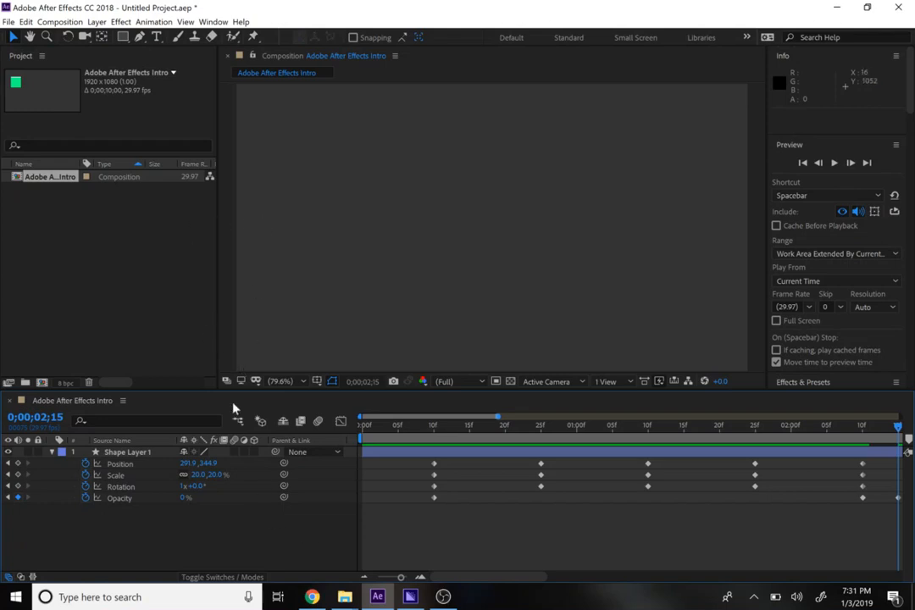
click(117, 453)
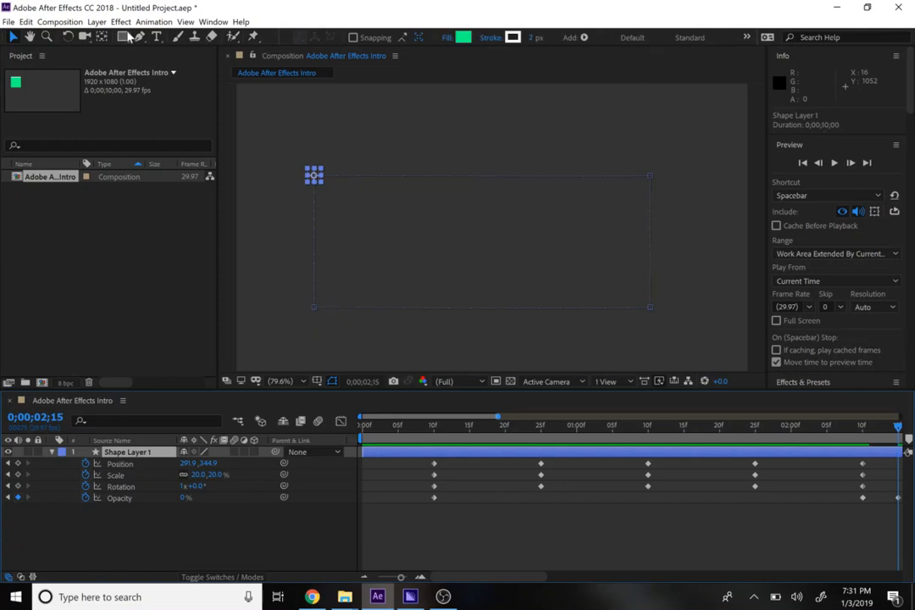
click(435, 433)
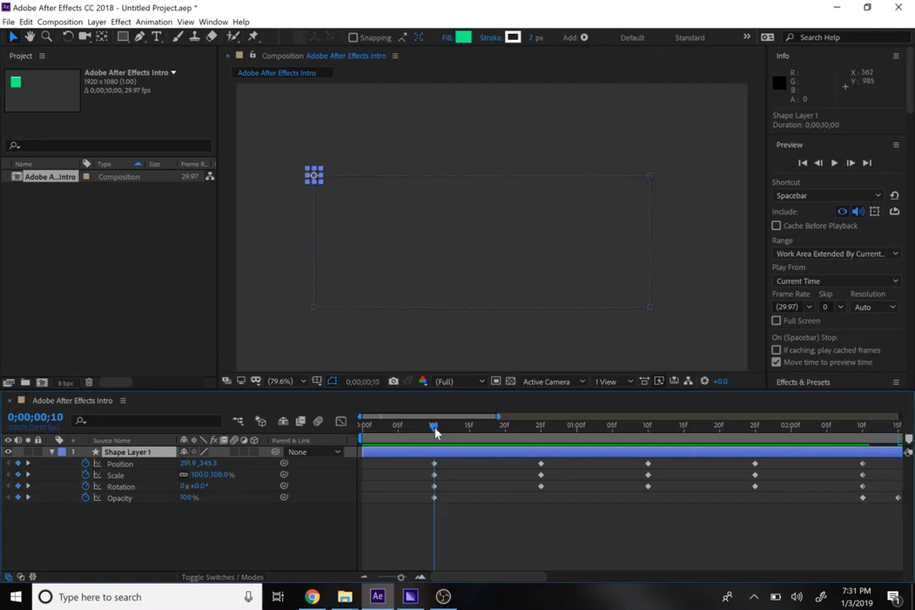
drag(433, 430, 363, 424)
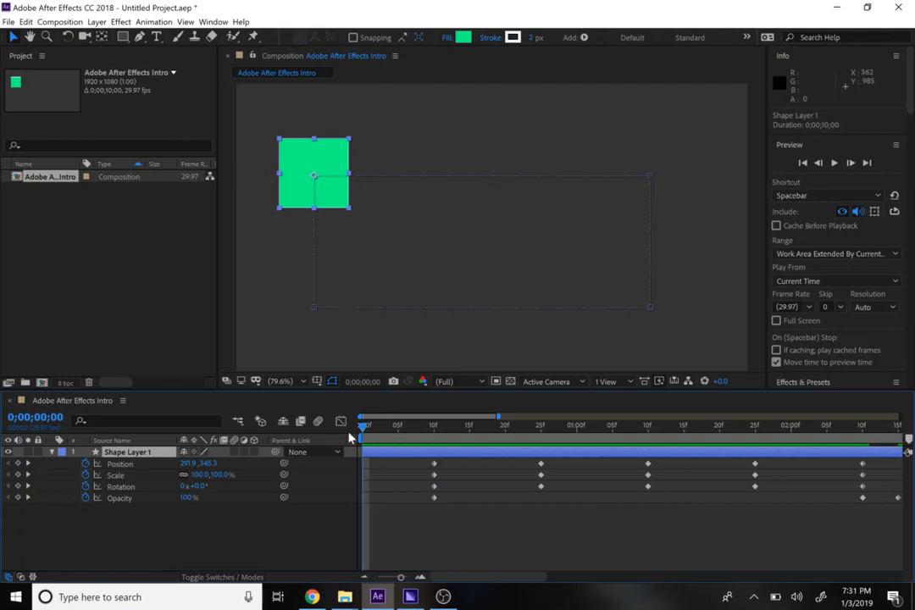
click(175, 540)
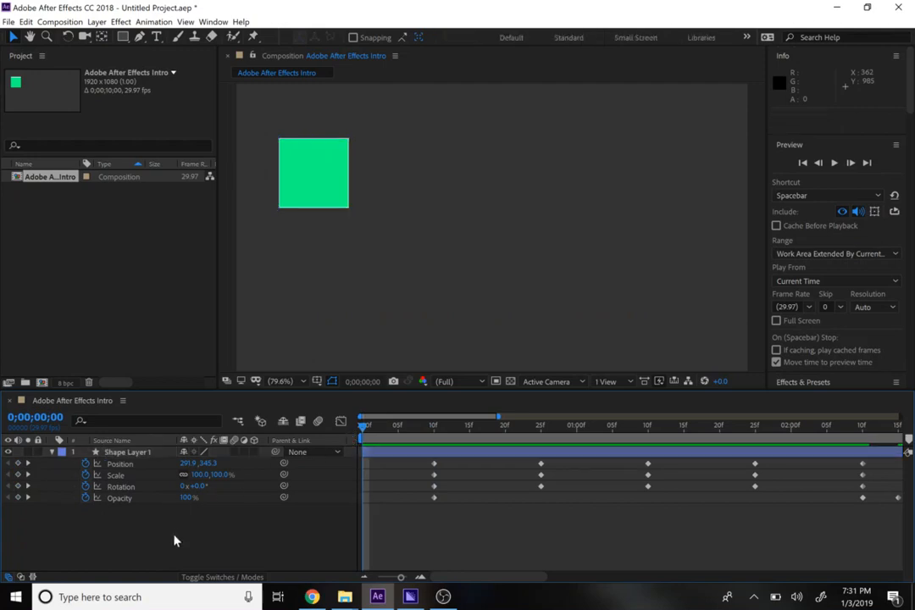
click(136, 451)
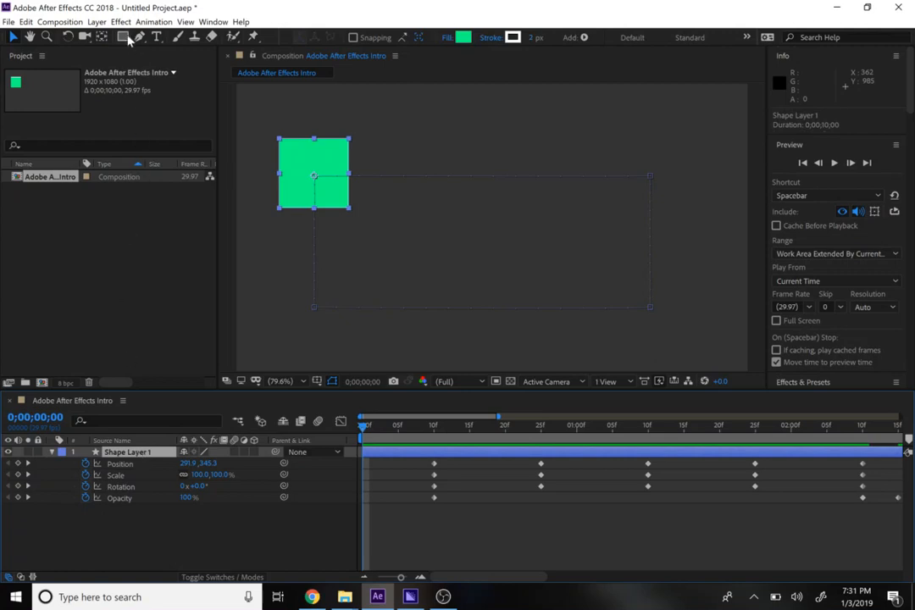
Apply the Generate Fill effect to Shape Layer 1 and expand the effect's properties in the timeline
click(122, 22)
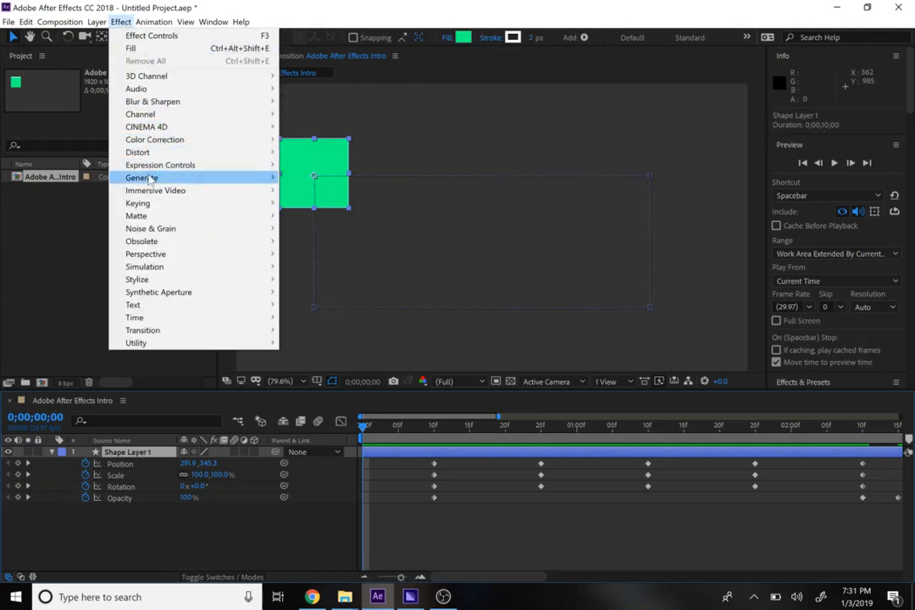
mouse_move(151, 180)
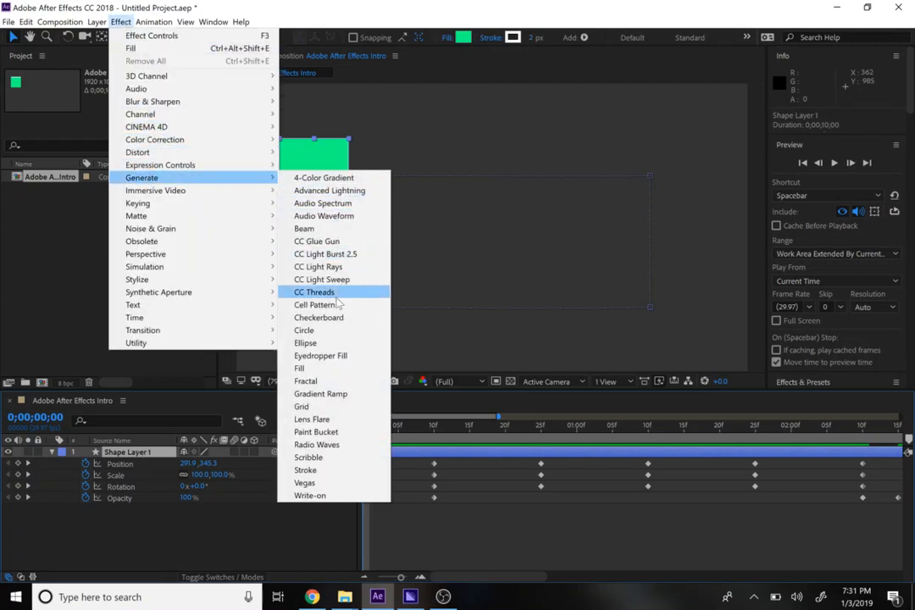
click(300, 369)
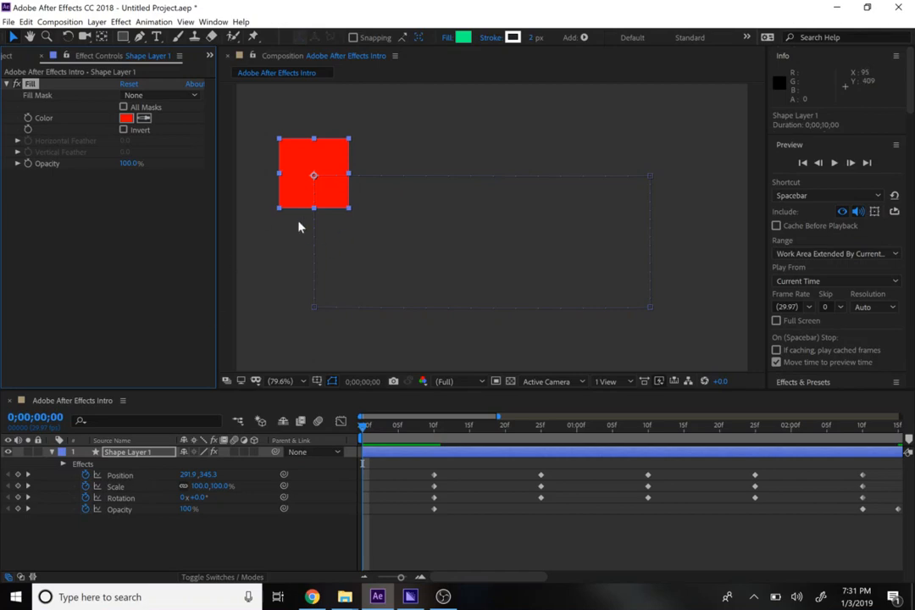
click(63, 465)
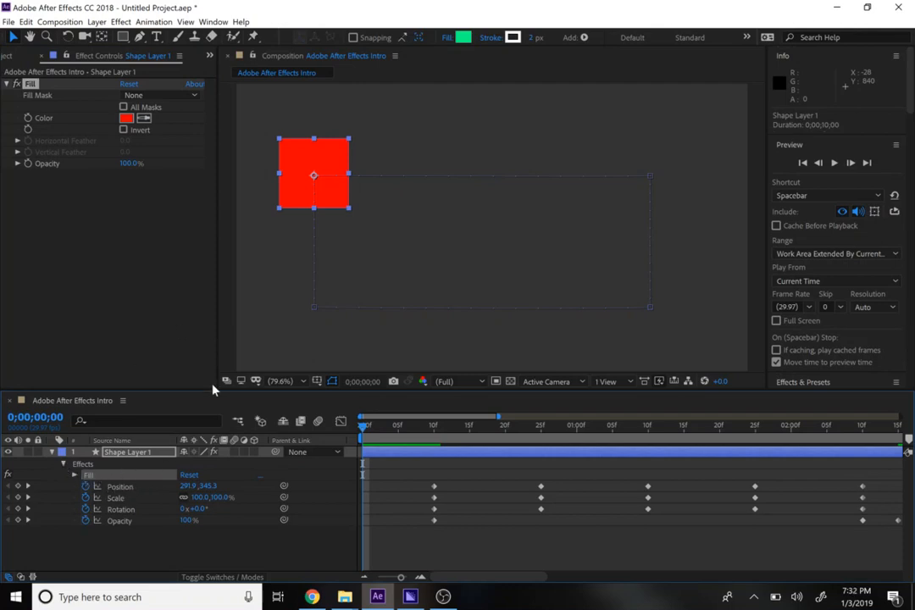
click(74, 475)
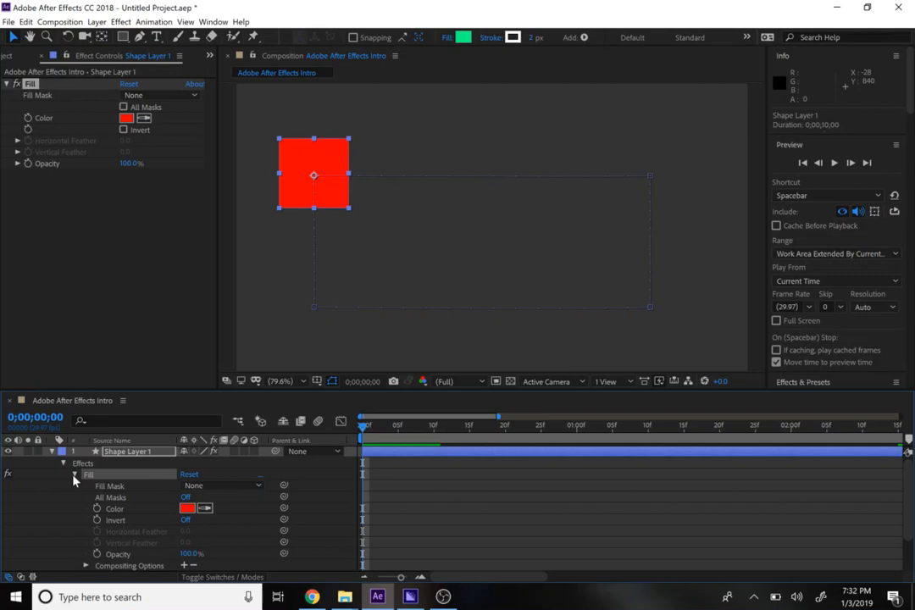
Open the Fill effect's color for editing and copy the blue hex code 1282A2 from the Coolors palette in Chrome
click(186, 512)
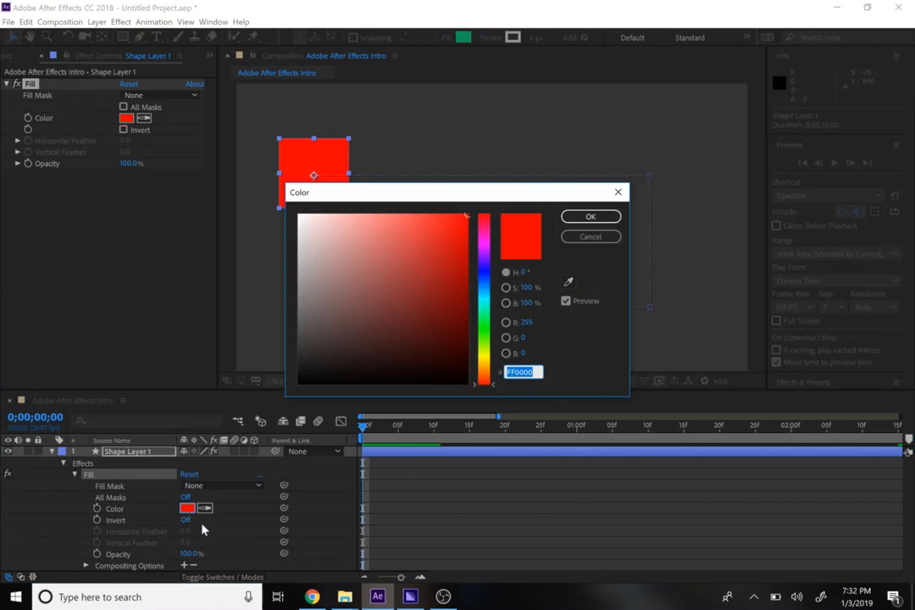
click(312, 597)
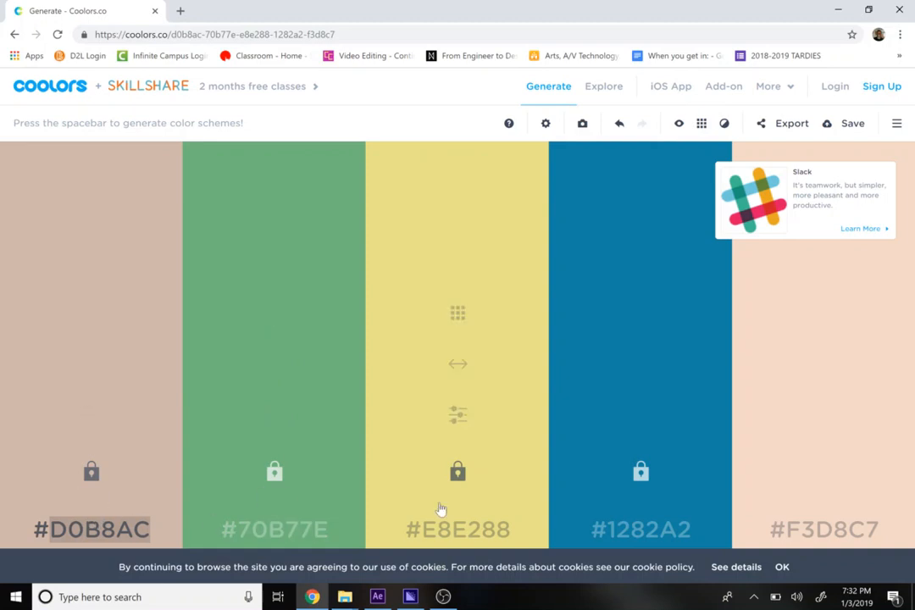
right_click(627, 539)
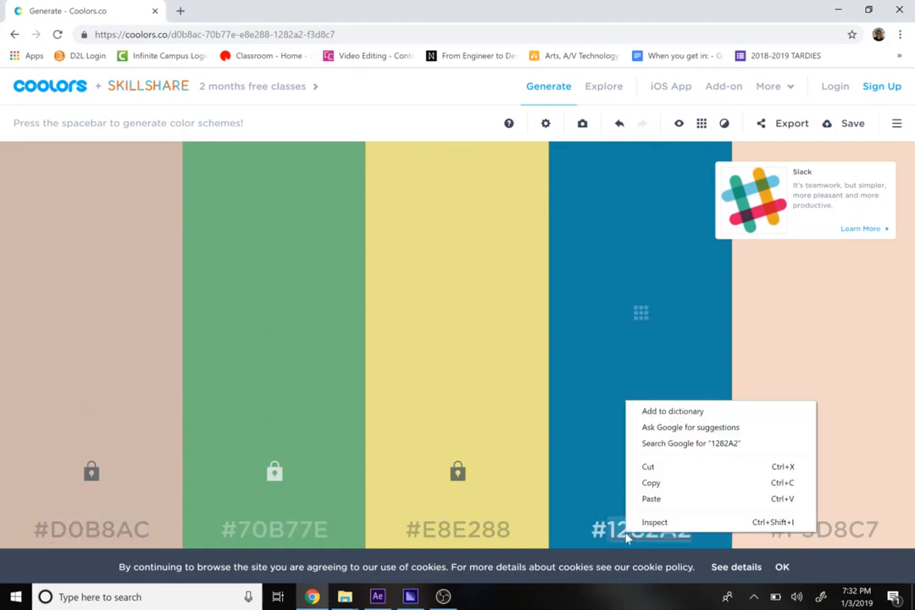
click(651, 483)
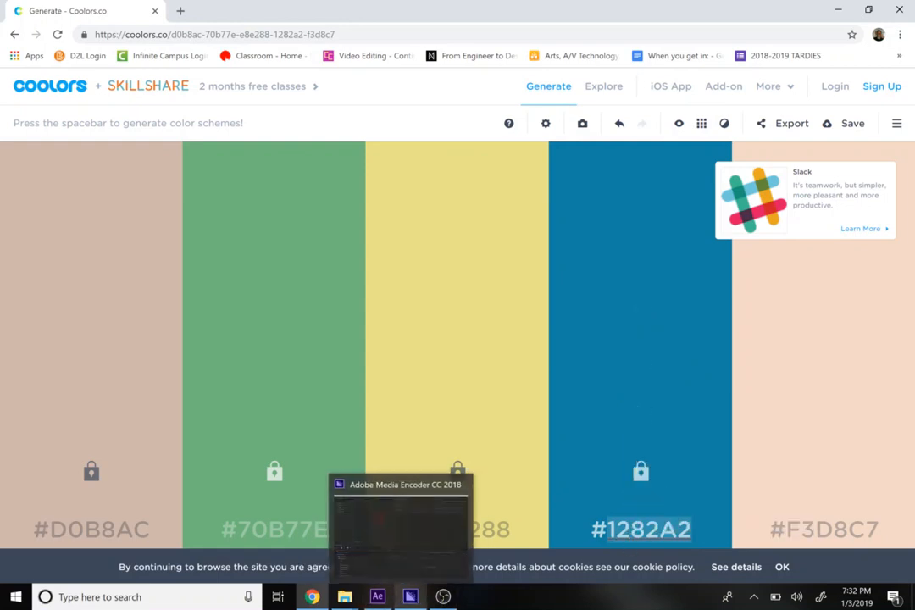
Return to After Effects and set the Fill effect's color to 1282A2
click(410, 597)
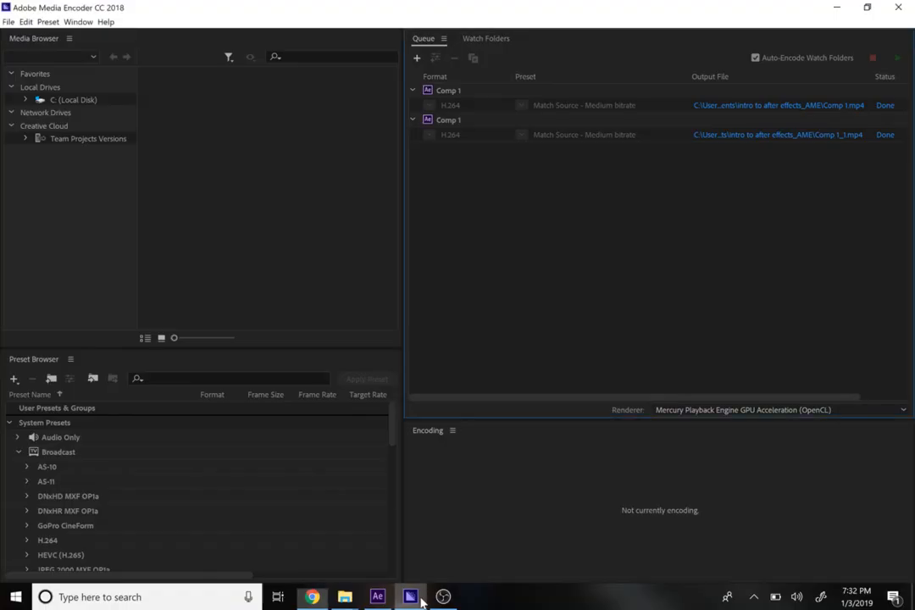
click(408, 597)
click(381, 597)
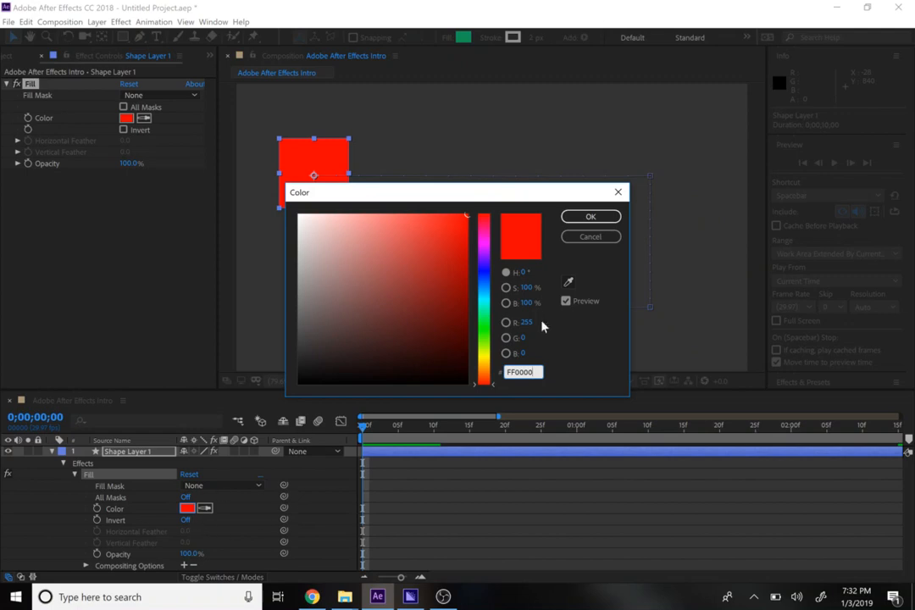
click(537, 372)
key(ctrl+v)
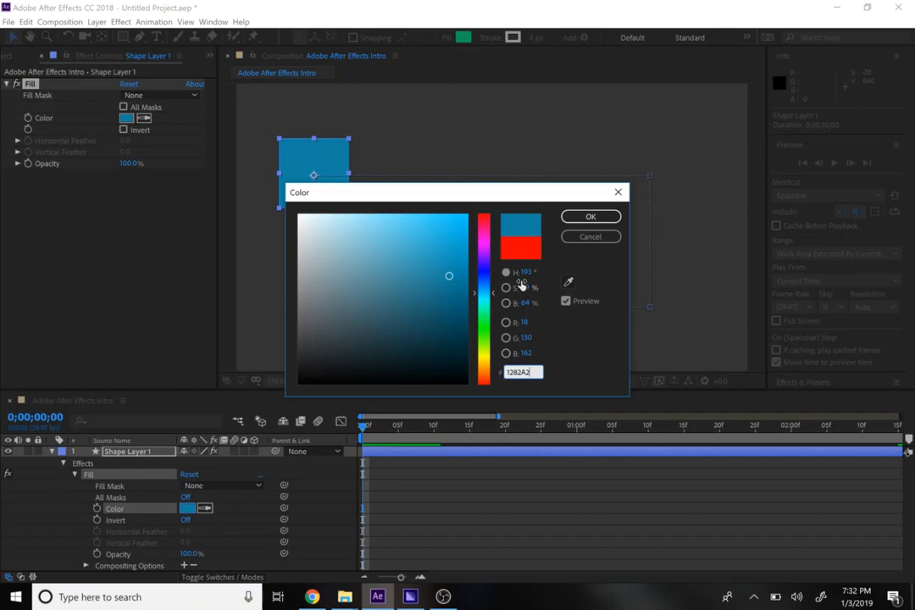
click(576, 219)
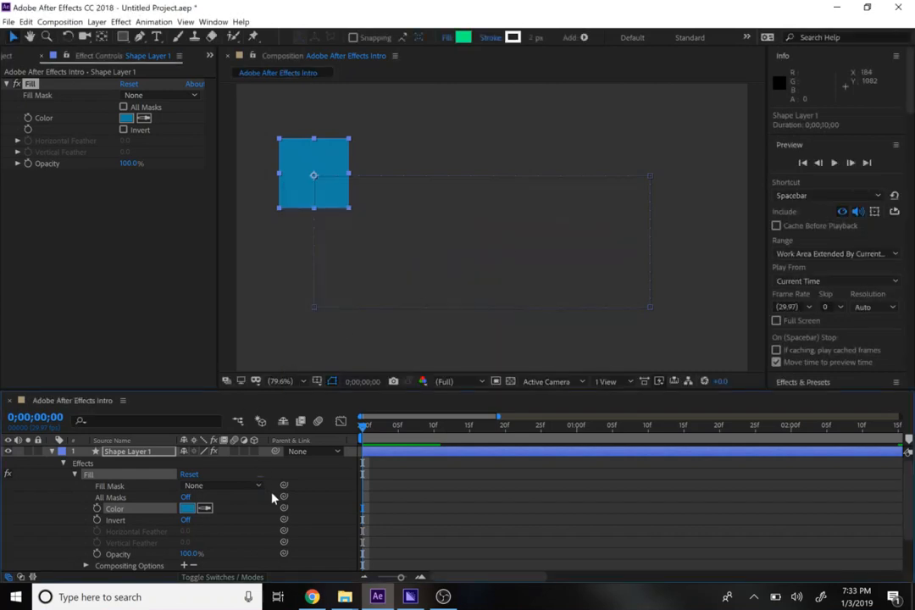
Keyframe the blue Fill Color at 0;00;00;00 and 0;00;00;10, showing only the layer's keyframed properties
click(98, 508)
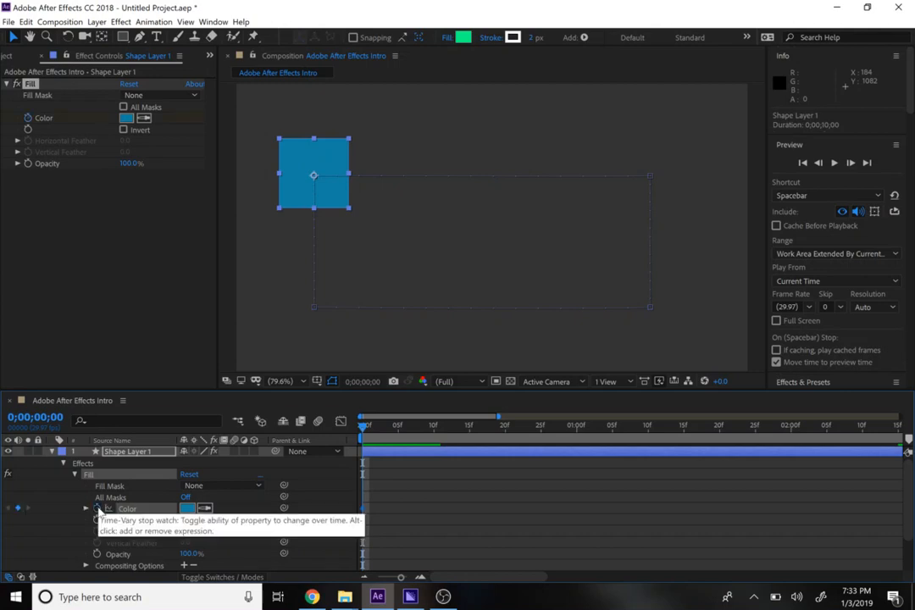
key(u)
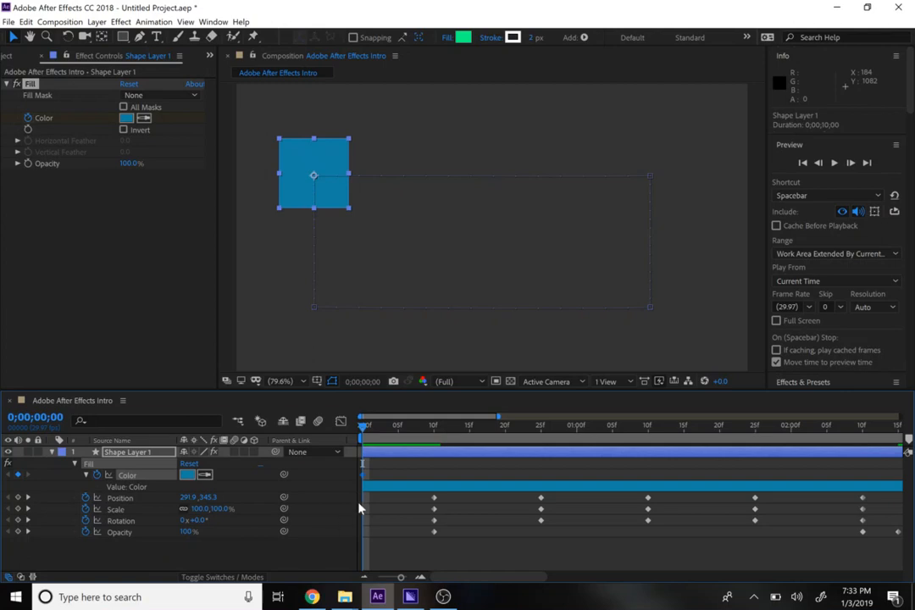
click(28, 497)
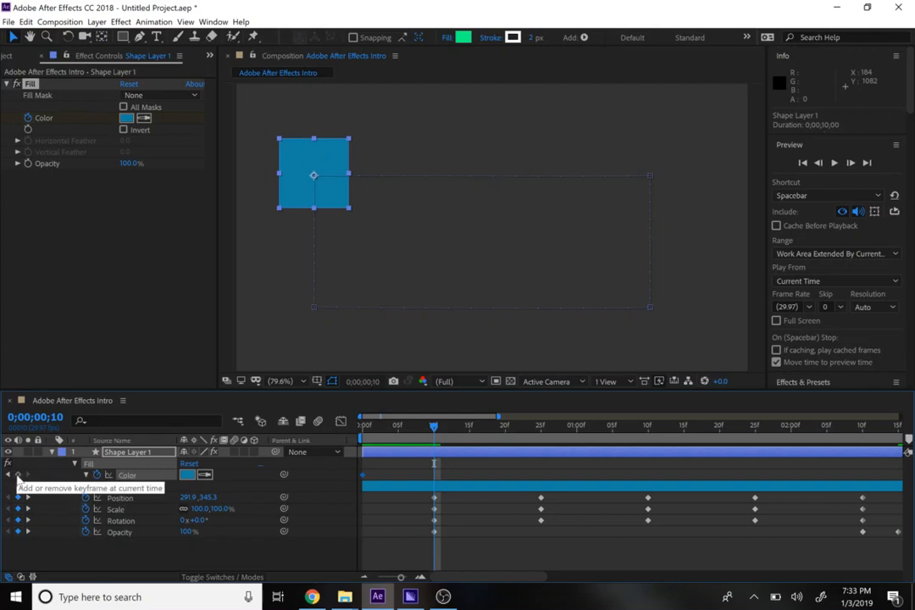
click(18, 475)
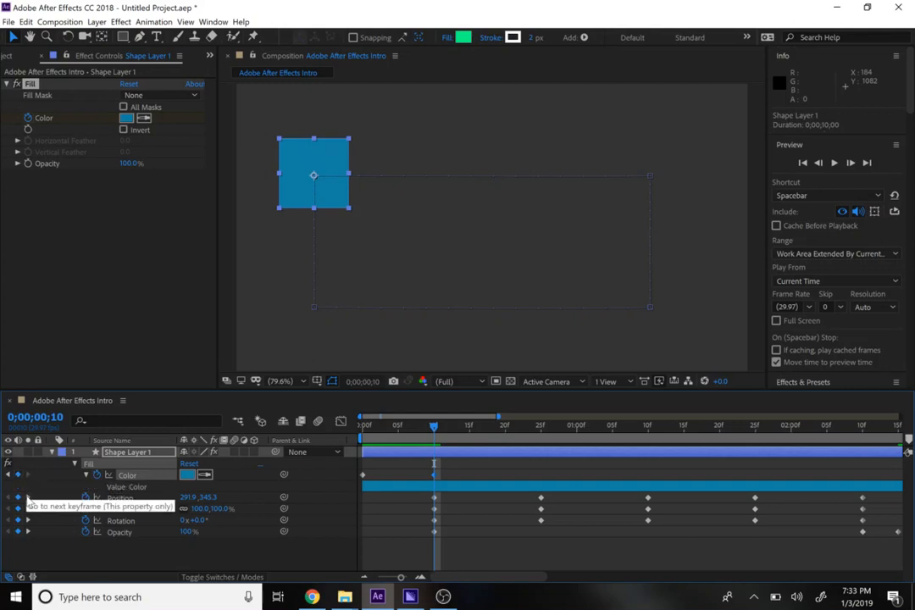
Add a Fill Color keyframe at 0;00;00;25 and copy the yellow hex code E8E288 from the Coolors palette in Chrome
click(28, 499)
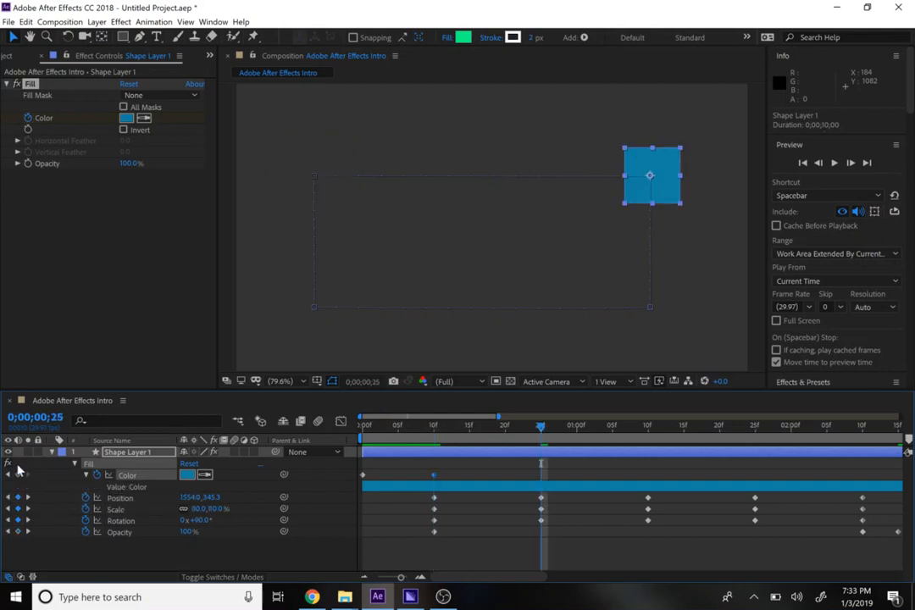
click(17, 475)
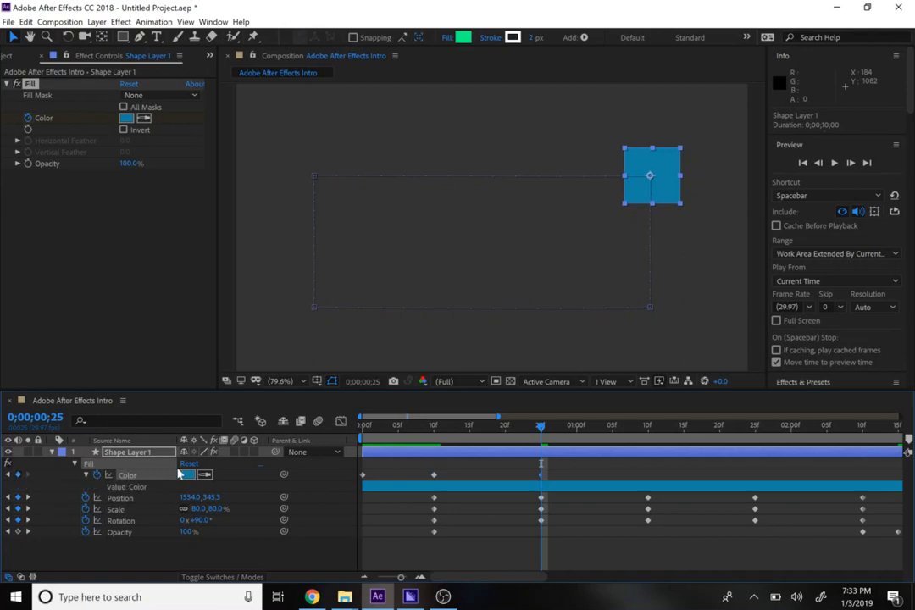
click(310, 597)
double_click(461, 529)
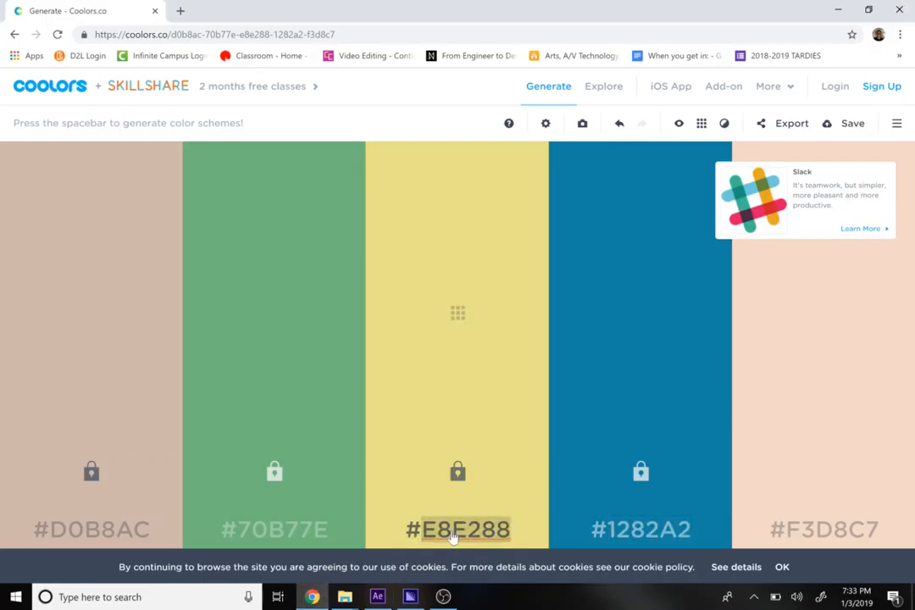
right_click(454, 532)
click(480, 481)
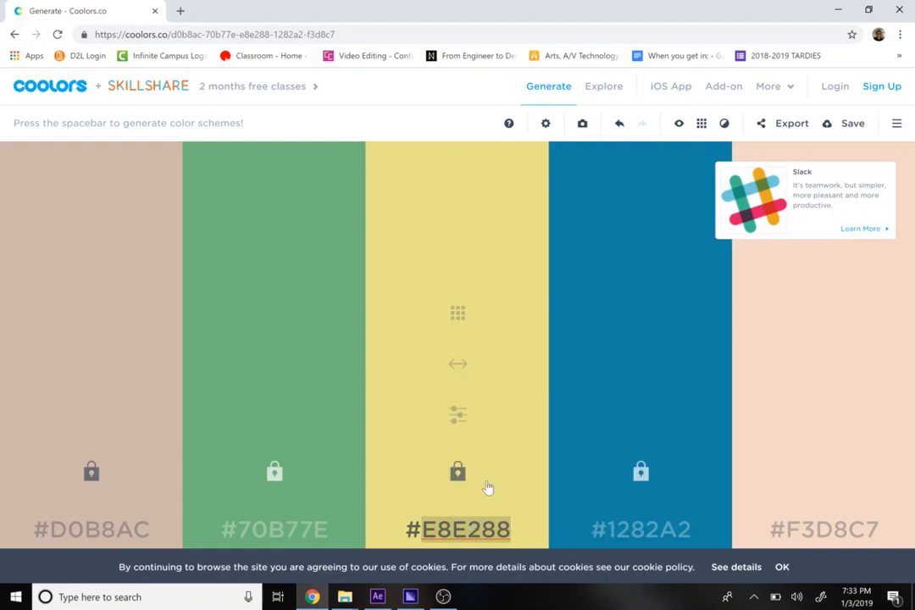
Return to After Effects and set the Fill Color keyframe at 0;00;00;25 to E8E288
click(377, 597)
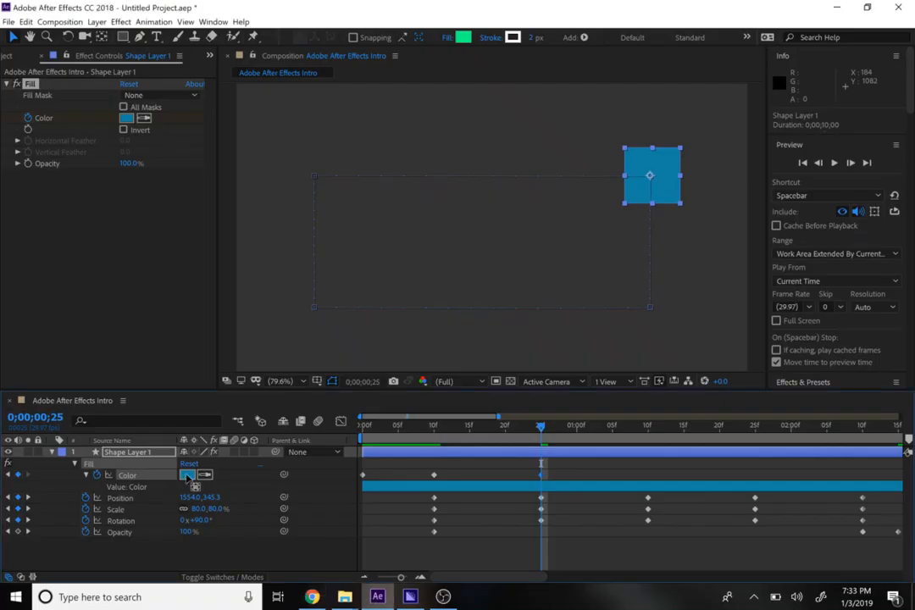
click(187, 475)
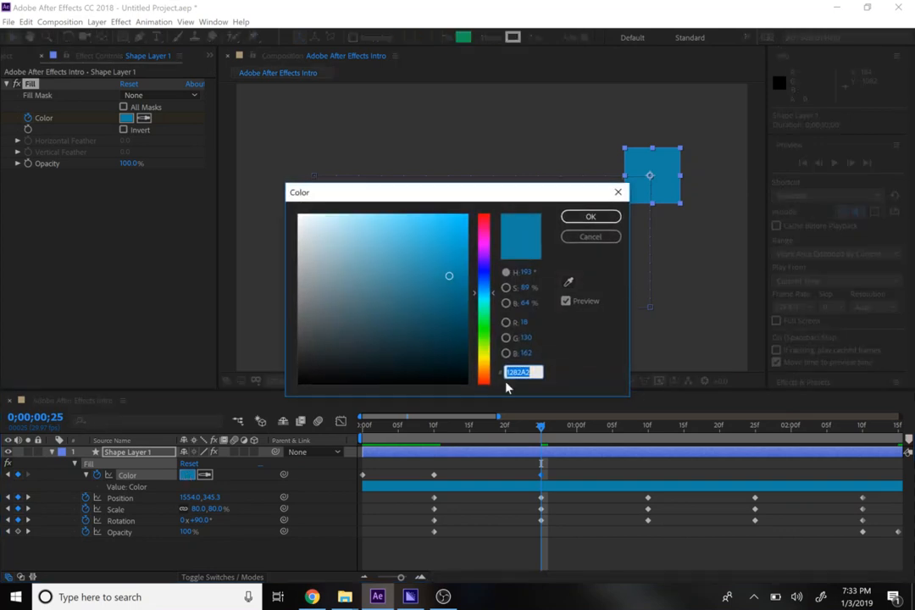
key(ctrl+v)
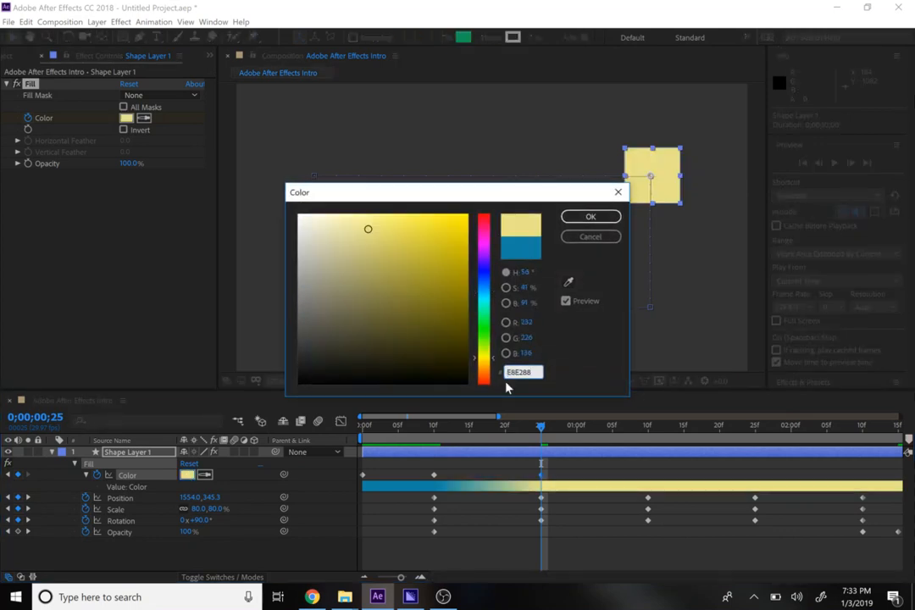
click(584, 219)
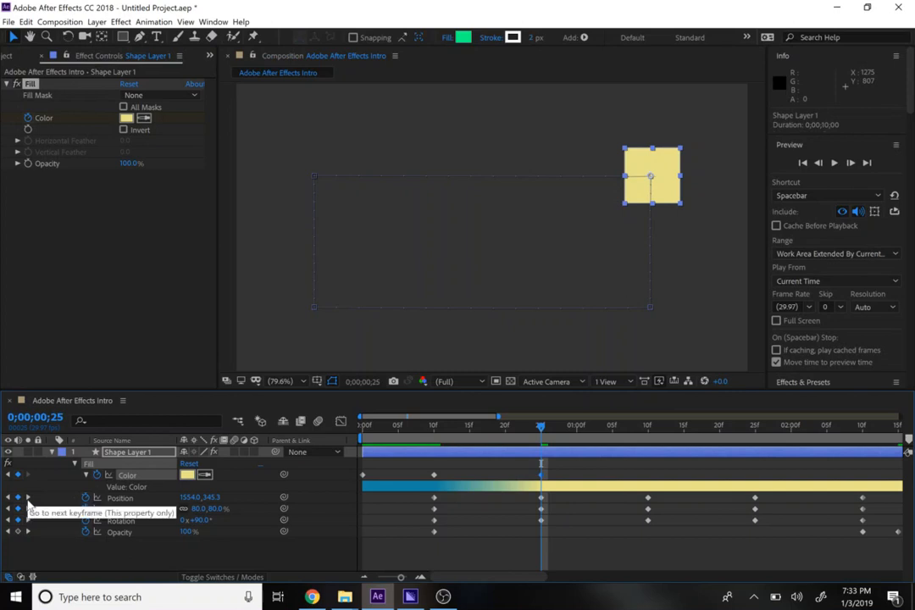
Add a Fill Color keyframe at 0;00;01;10 and copy the green hex code 70B77E from the Coolors palette in Chrome
click(28, 498)
click(17, 475)
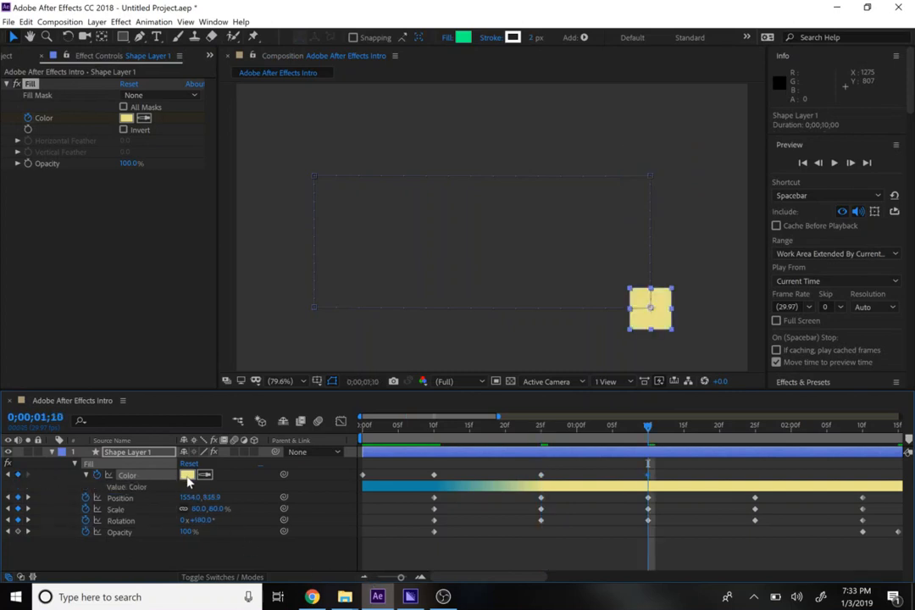
click(186, 475)
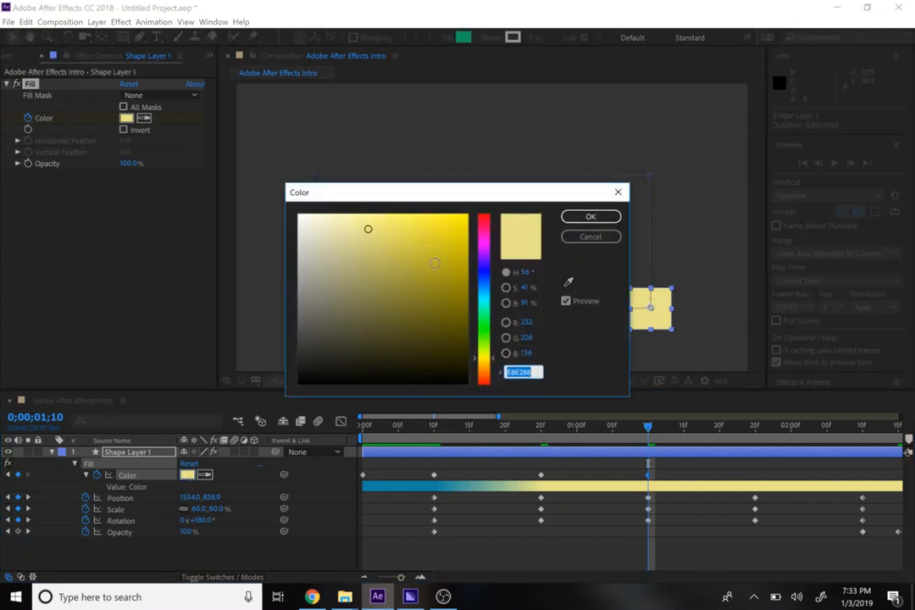
click(410, 597)
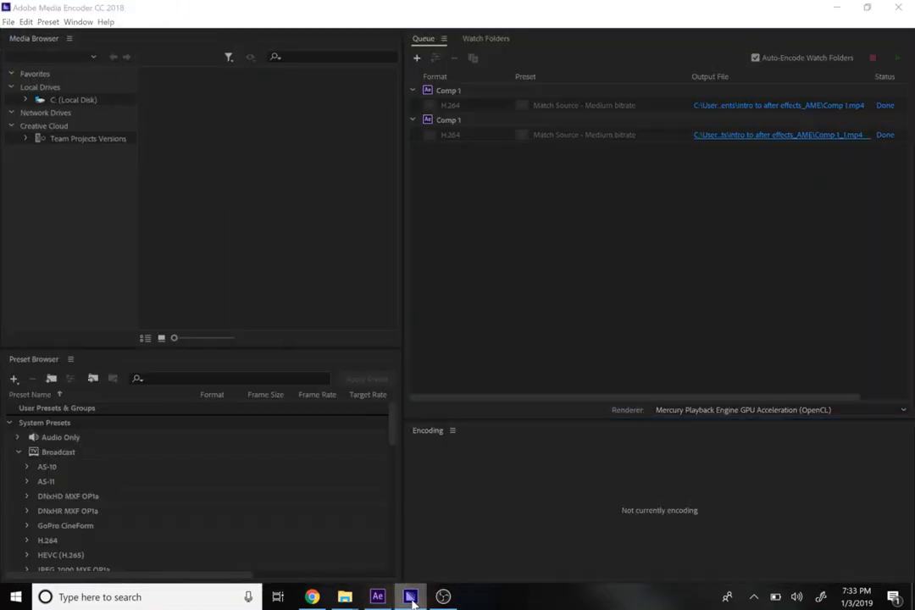
click(410, 597)
click(312, 596)
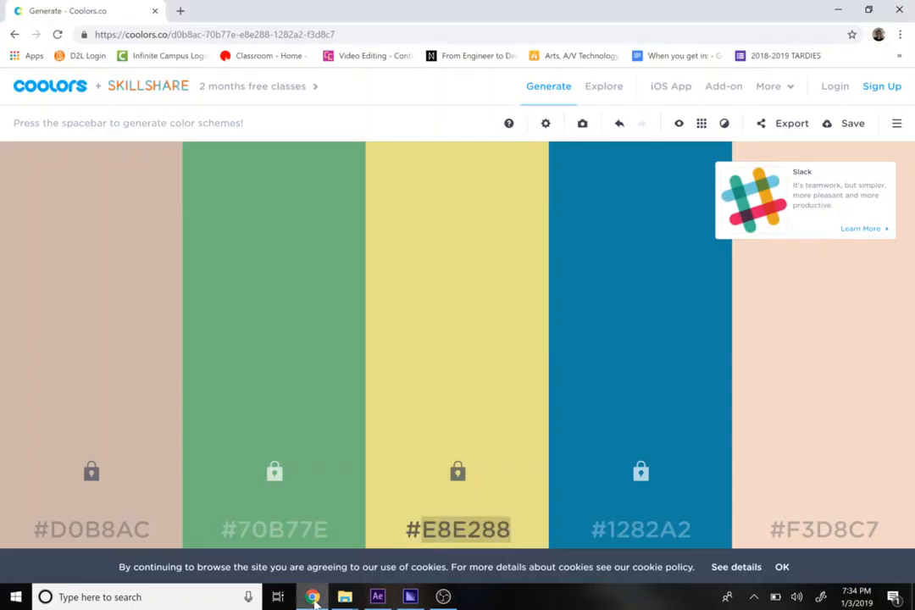
click(296, 531)
right_click(297, 528)
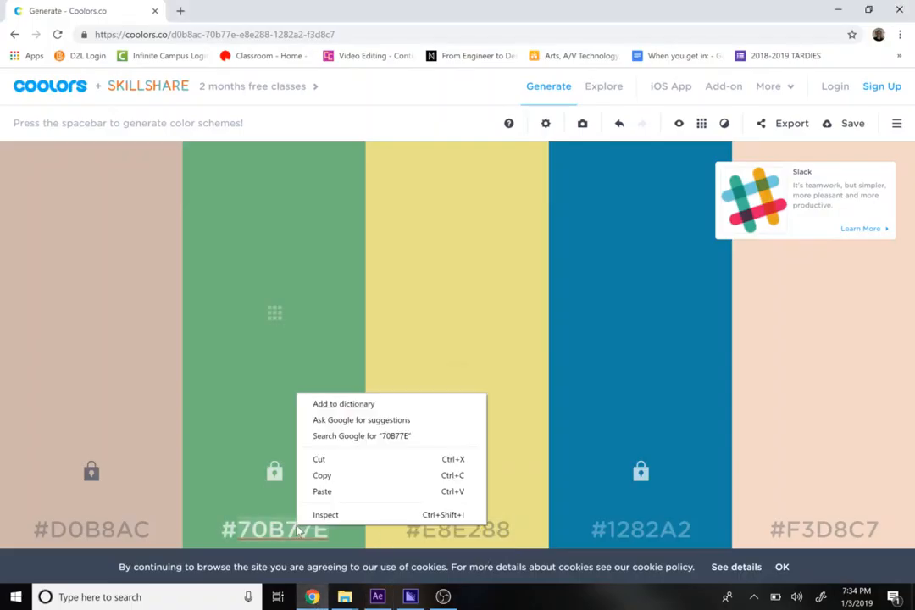
click(354, 480)
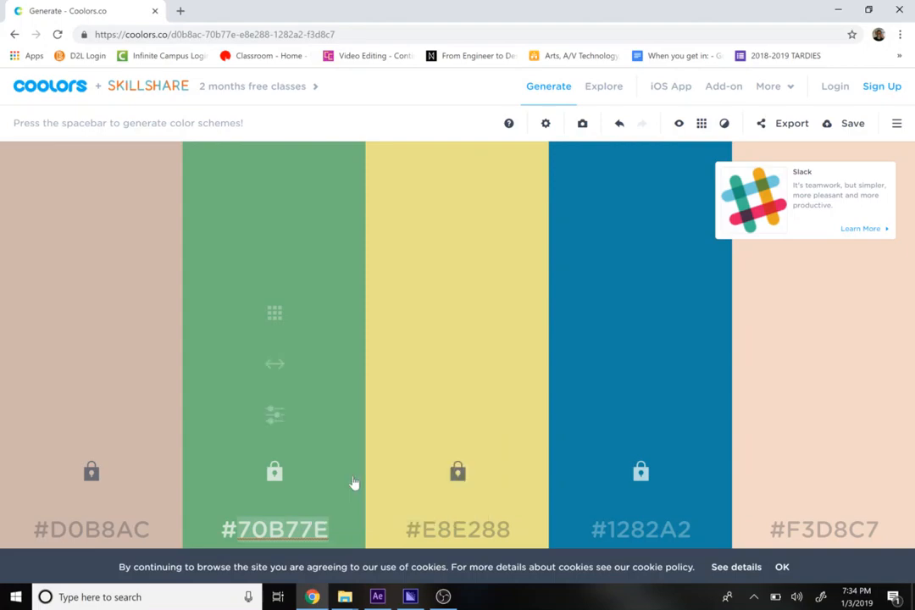
Return to After Effects and set the Fill Color keyframe at 0;00;01;10 to 70B77E
click(312, 597)
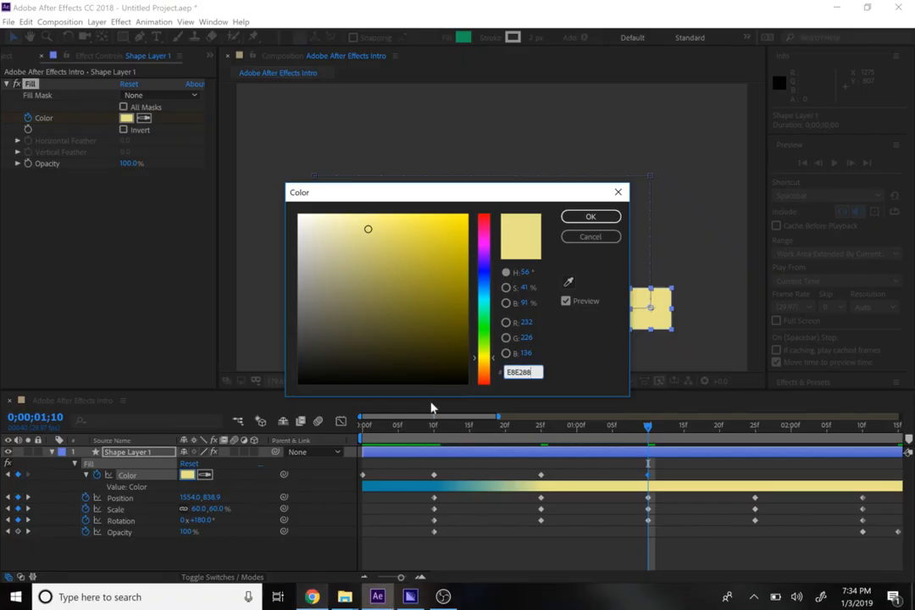
click(511, 370)
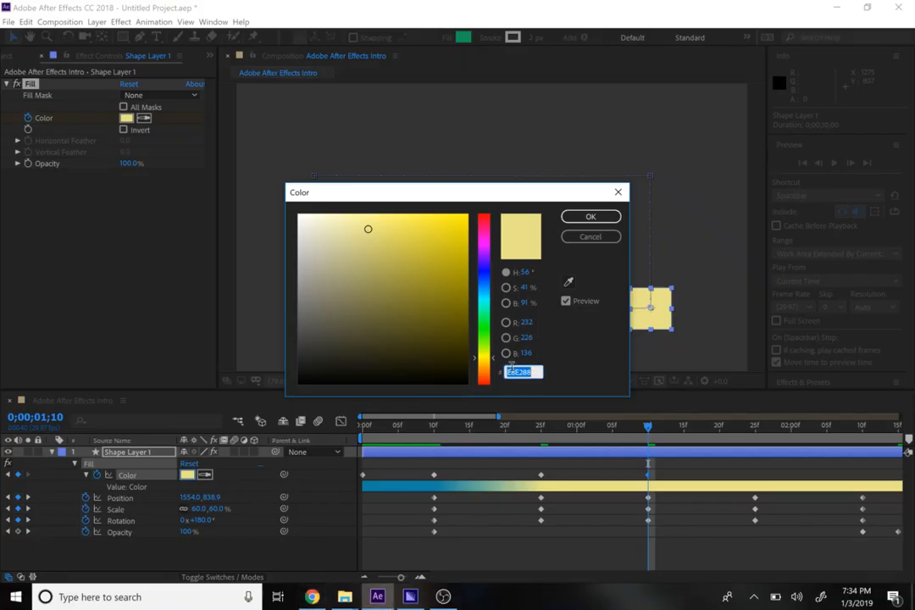
key(ctrl+v)
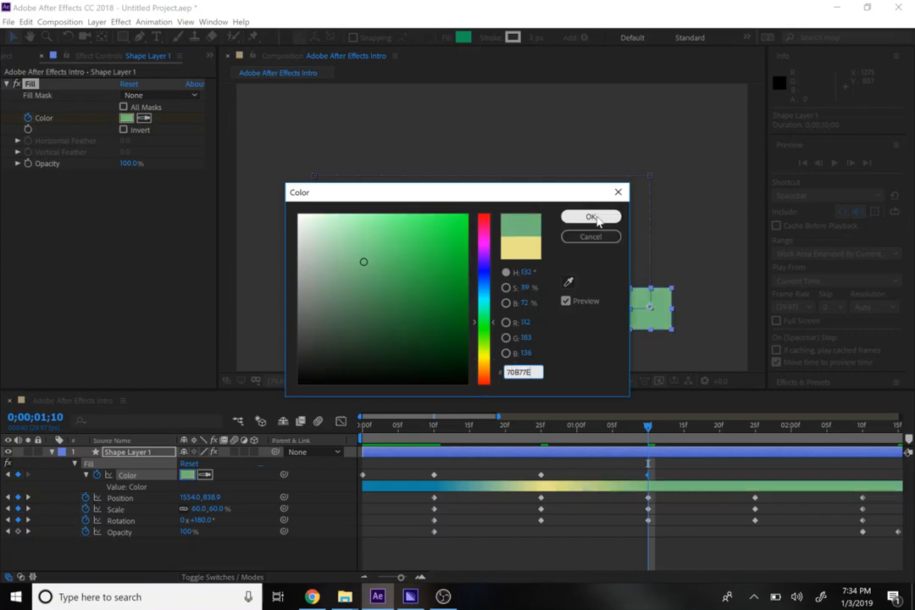
click(591, 216)
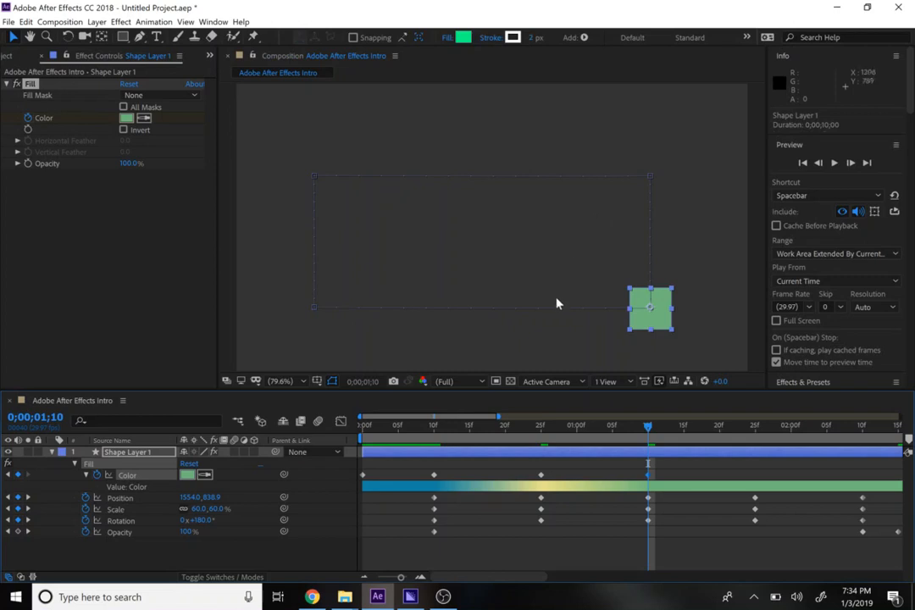
Add a Fill Color keyframe at 0;00;01;25 and copy the tan hex code D0B8AC from the Coolors palette in Chrome
click(28, 521)
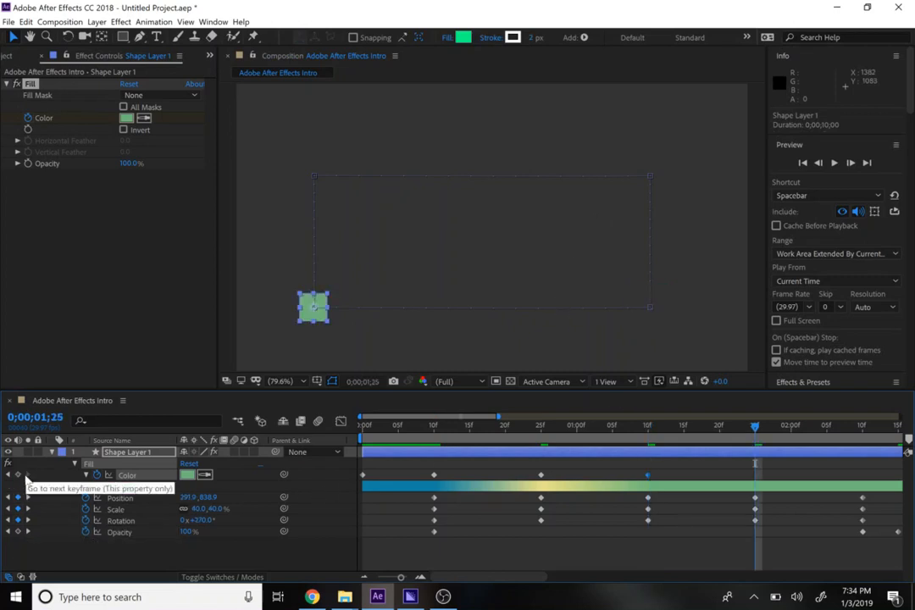
click(18, 475)
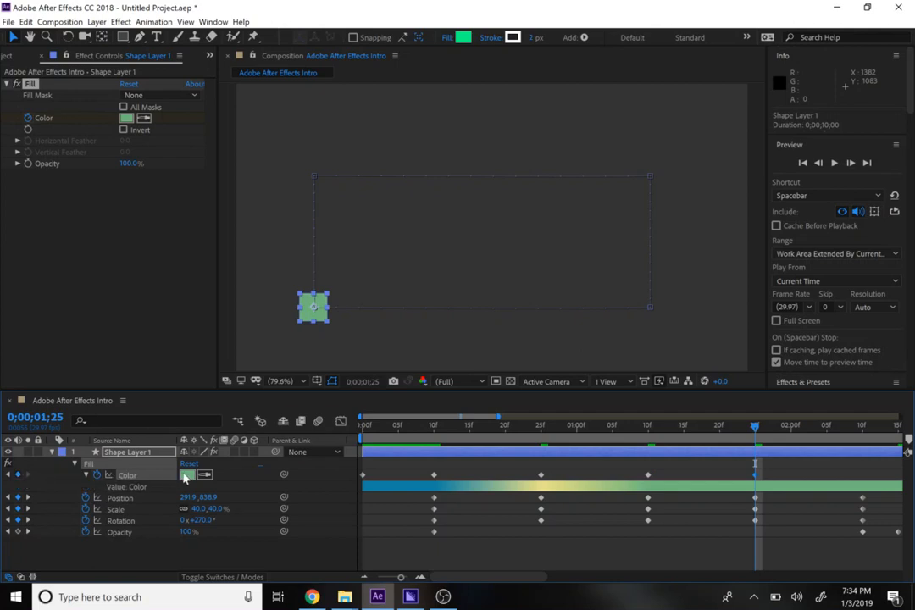
click(185, 477)
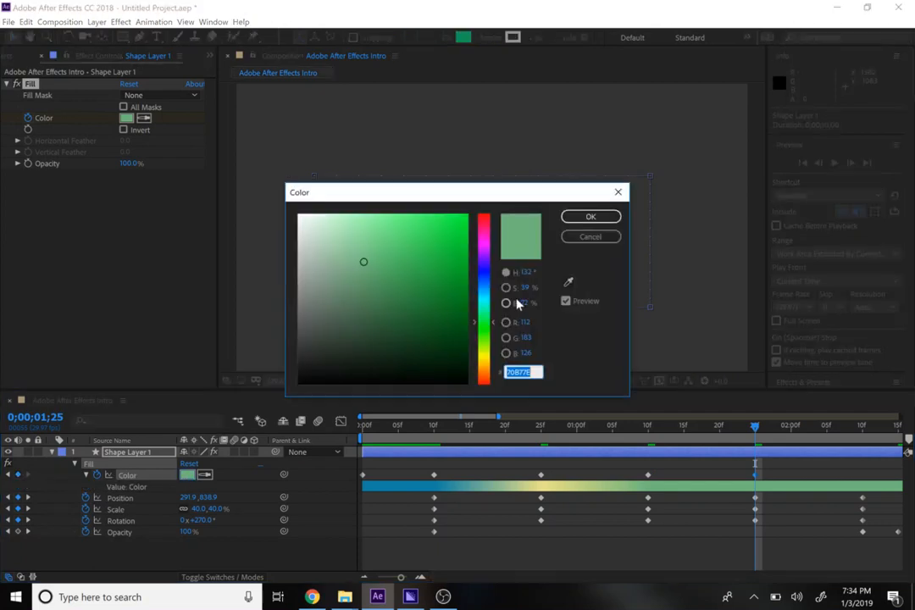
click(313, 598)
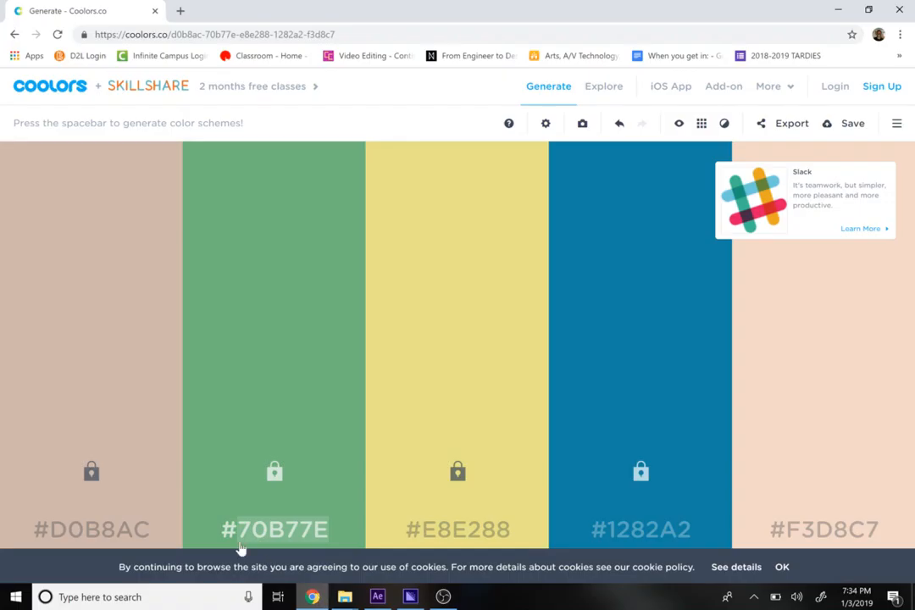
click(126, 529)
right_click(127, 527)
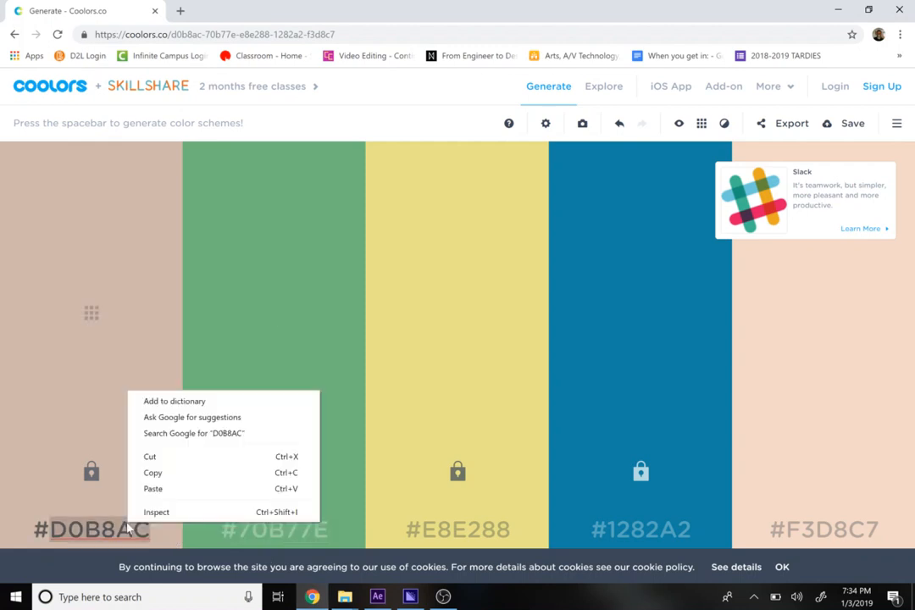
click(153, 473)
Return to After Effects and set the Fill Color keyframe at 0;00;01;25 to D0B8AC
mouse_move(297, 600)
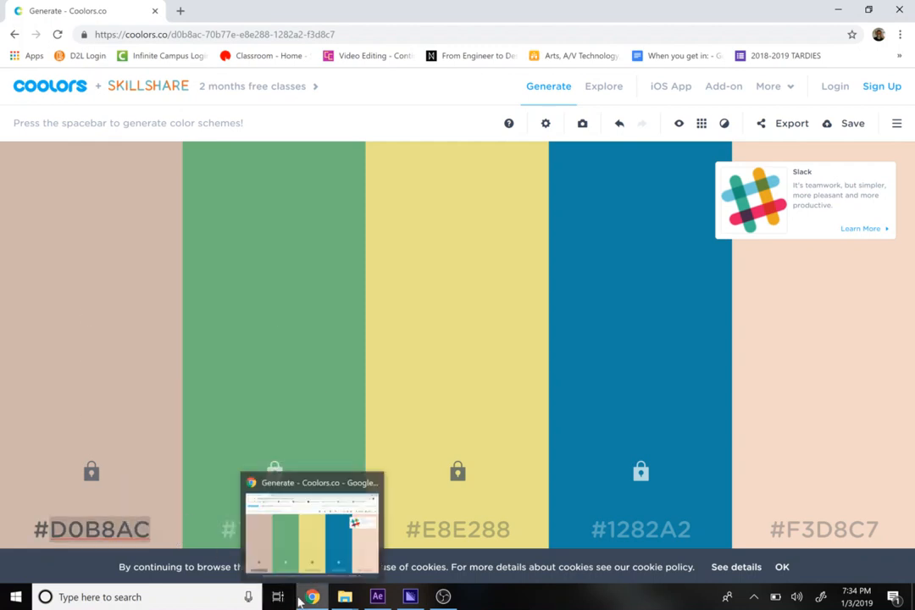
click(312, 596)
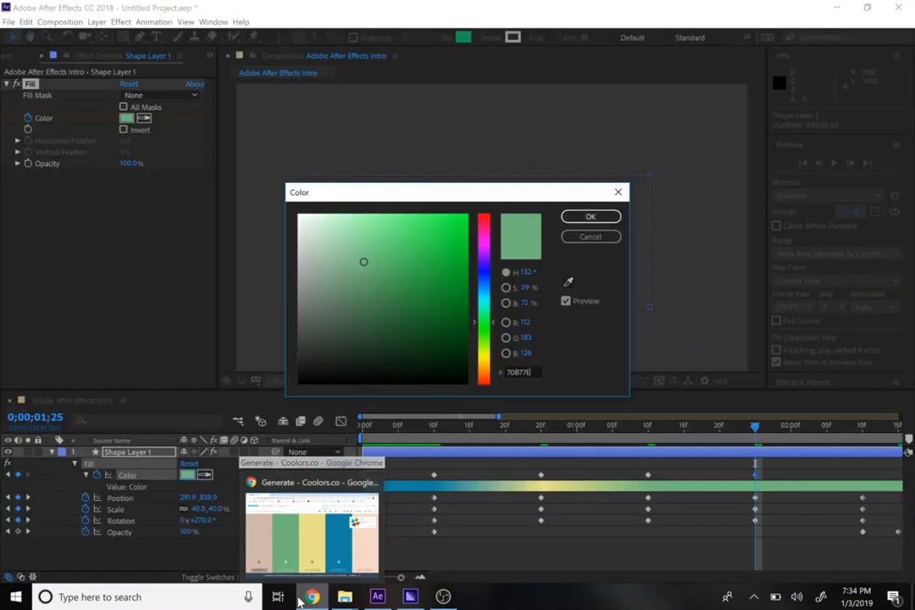
click(522, 372)
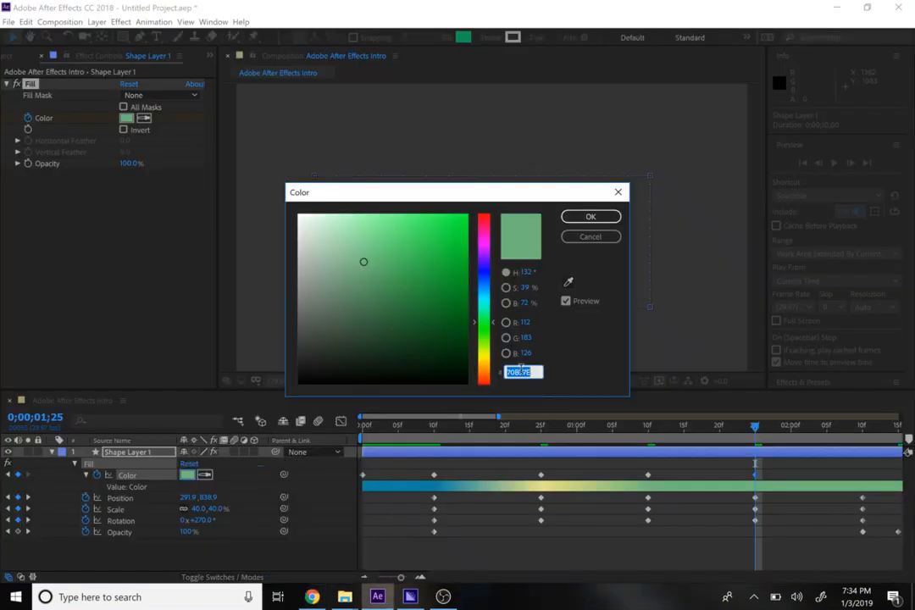
key(ctrl+v)
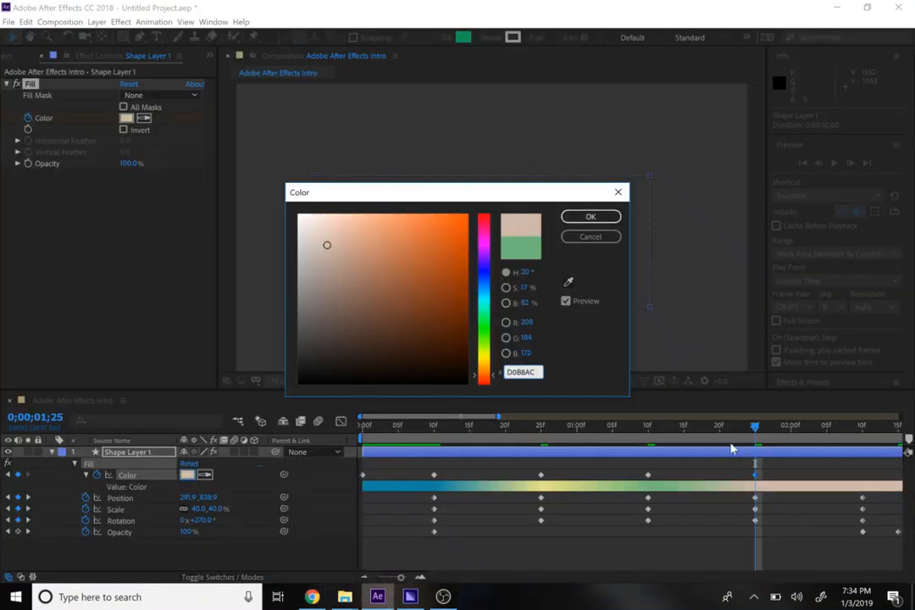
click(591, 216)
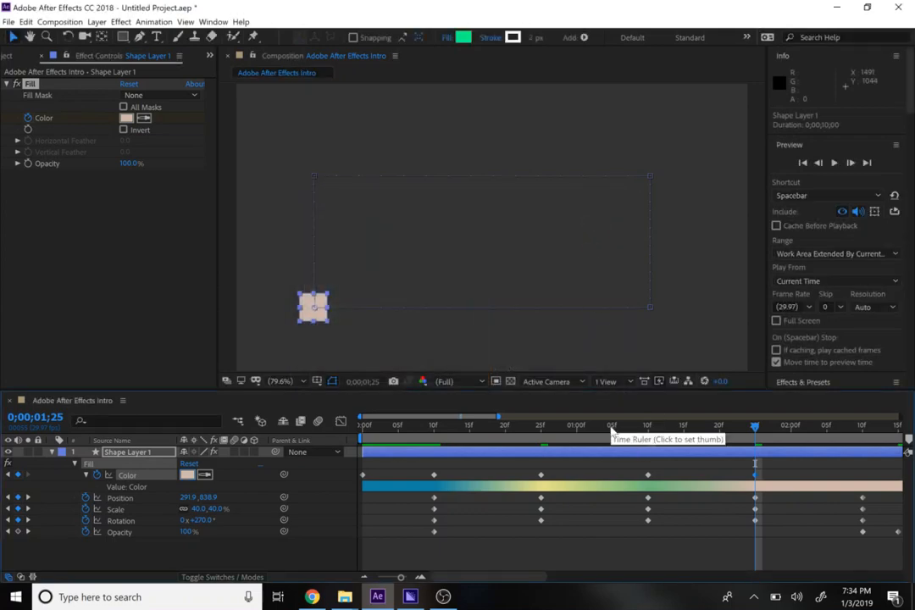
Scrub through the color transitions and preview the animation from the first frame
drag(541, 433, 477, 430)
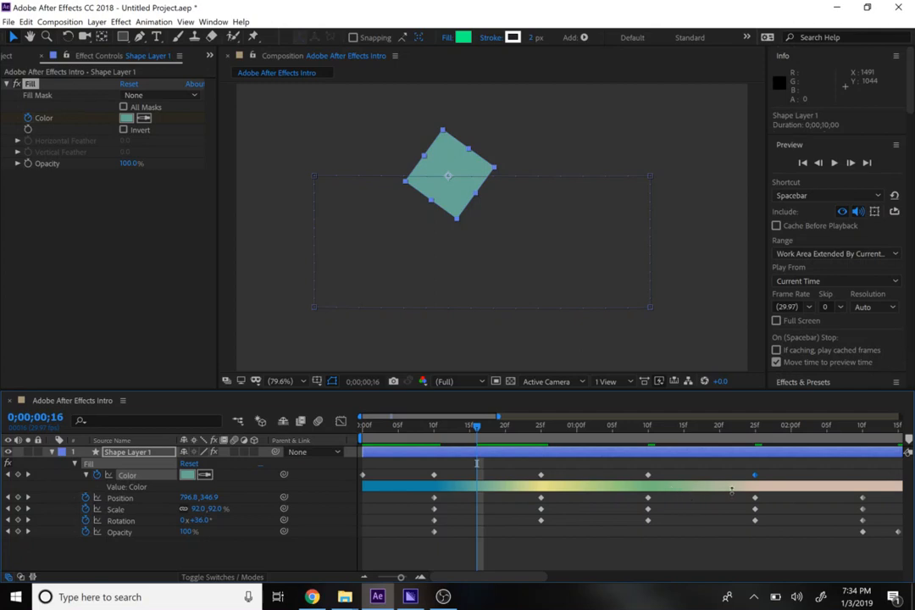
drag(492, 428, 353, 440)
key(space)
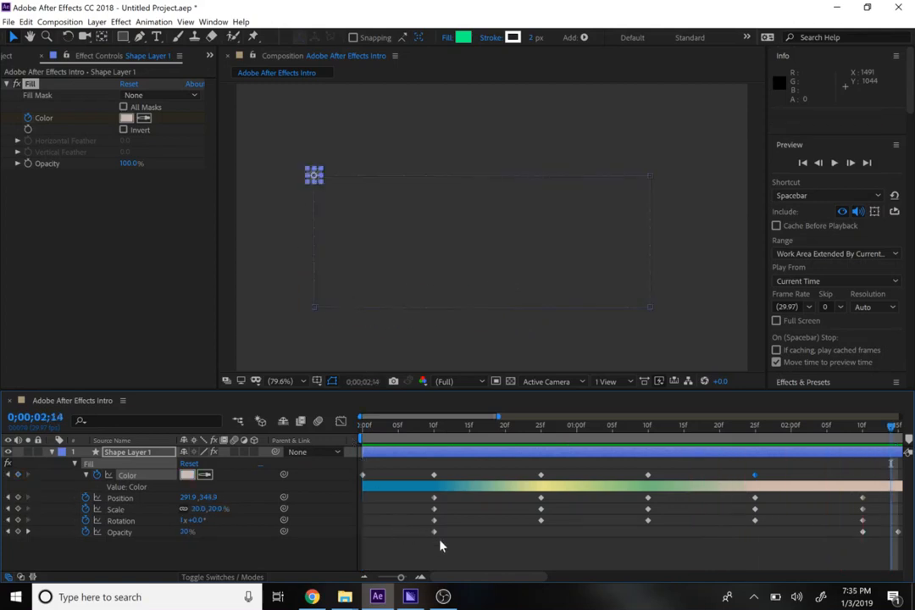
Add an Opacity keyframe of 0% at 0;00;00;00 so the square fades in
click(434, 429)
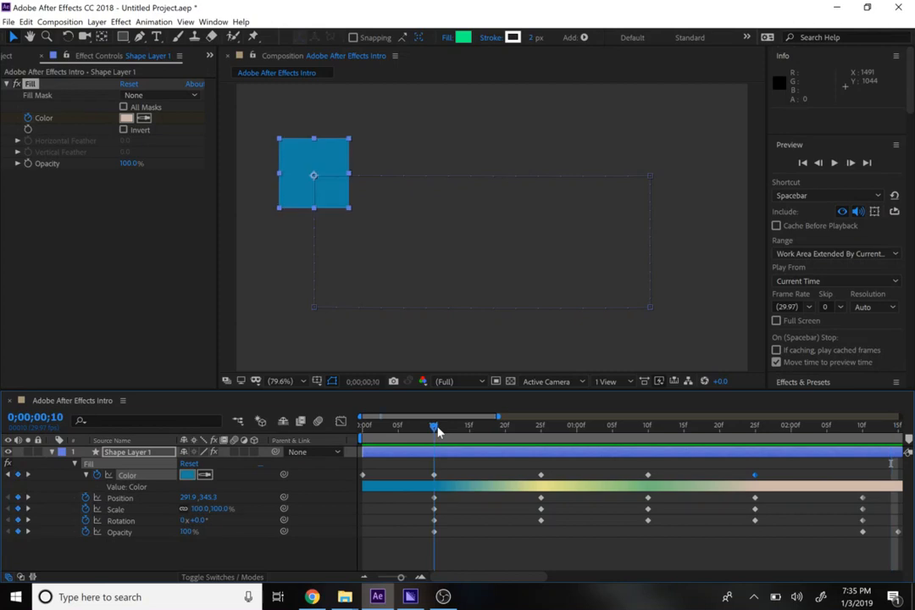
drag(434, 430, 361, 429)
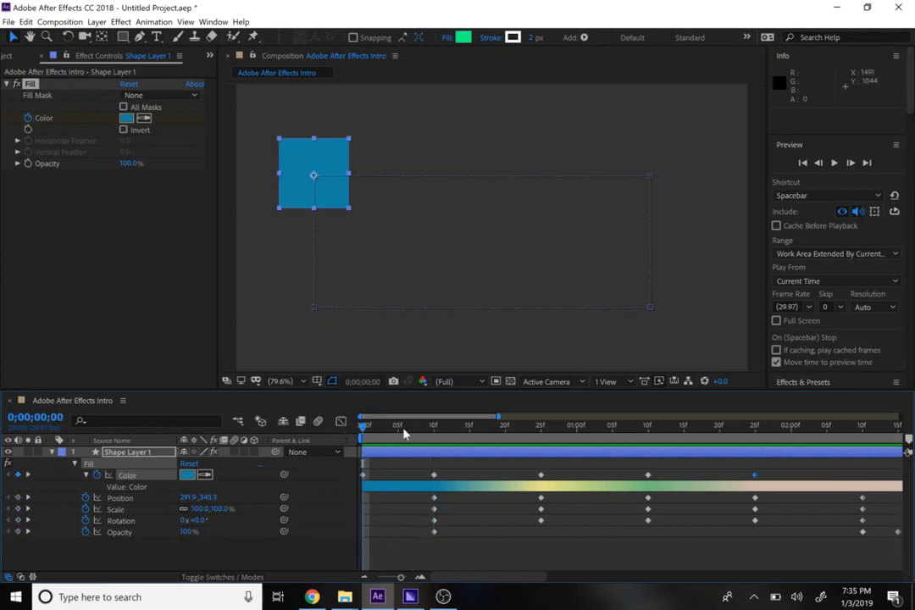
click(186, 534)
text(25)
key(Return)
drag(112, 532, 82, 532)
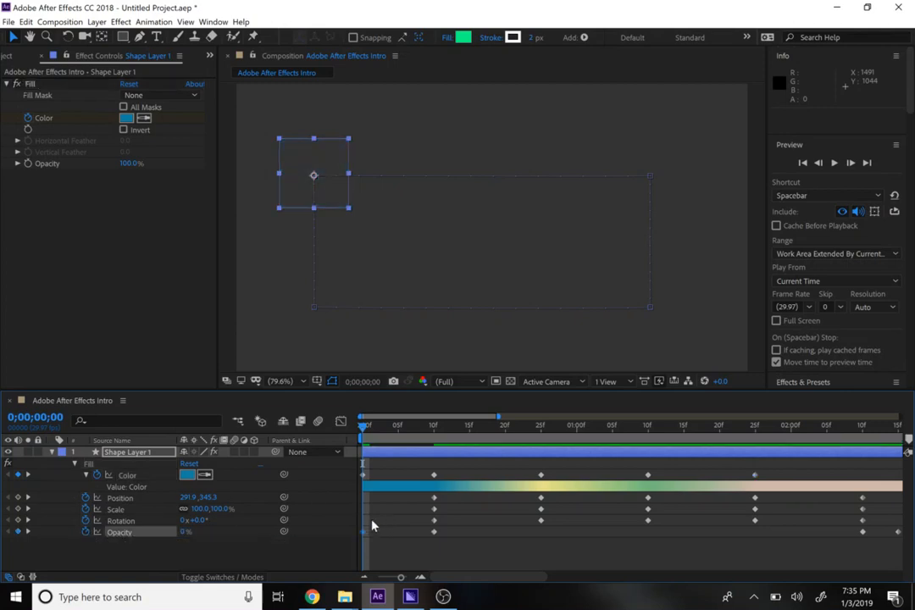
Move the 0% Opacity keyframe from the first frame to 0;00;00;05
click(399, 427)
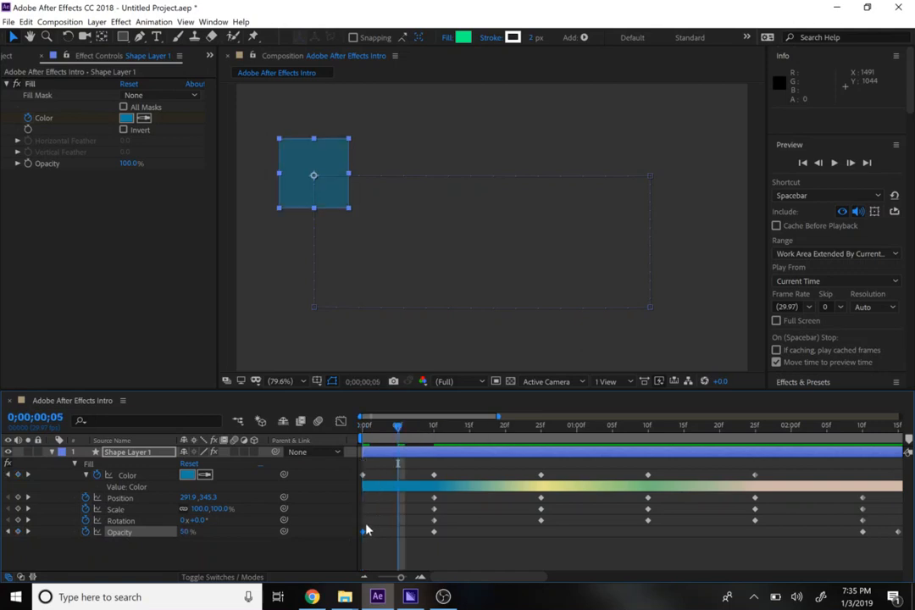
click(391, 426)
mouse_move(383, 428)
mouse_down()
mouse_move(353, 429)
mouse_move(398, 433)
mouse_up()
drag(363, 534, 398, 534)
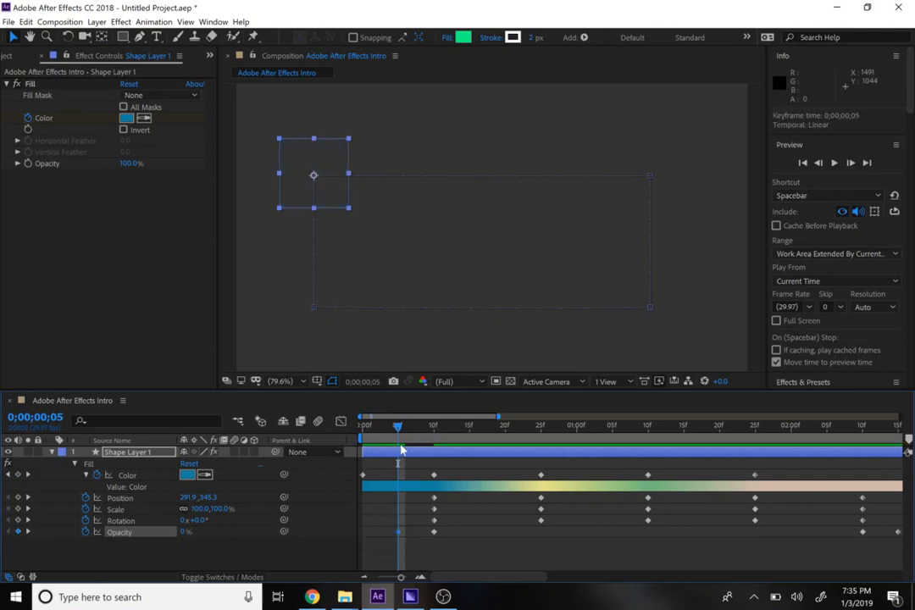
Preview the animation from 0;00;00;00 to check the square's fade-in
drag(400, 433, 363, 433)
key(space)
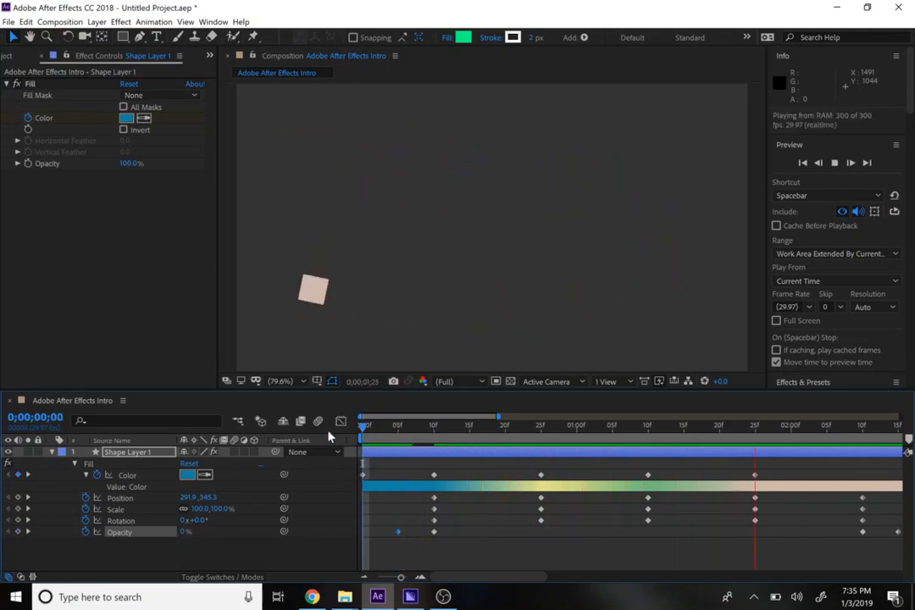
key(space)
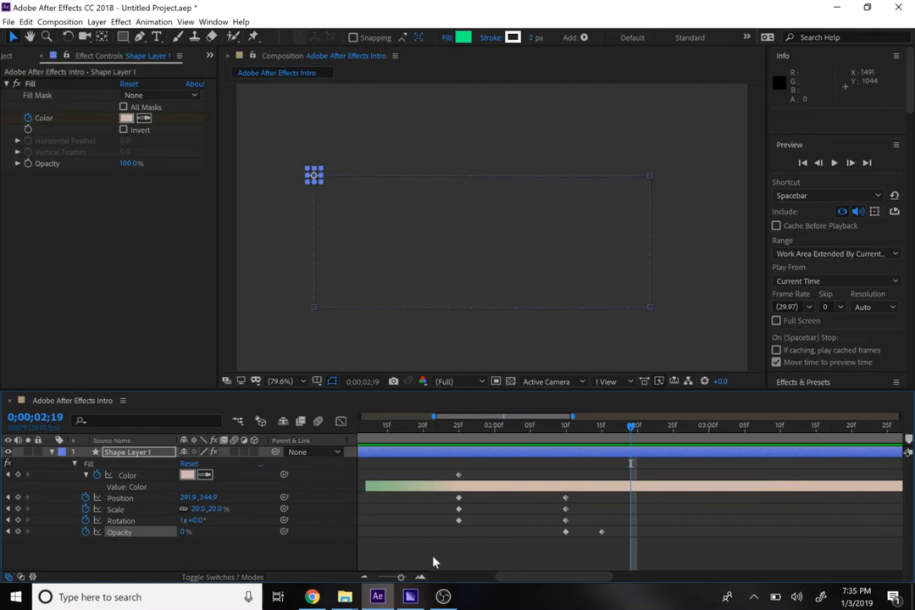
Select all Color, Position, Scale, Rotation and Opacity keyframes of Shape Layer 1 and apply Easy Ease
drag(516, 578, 366, 580)
click(365, 579)
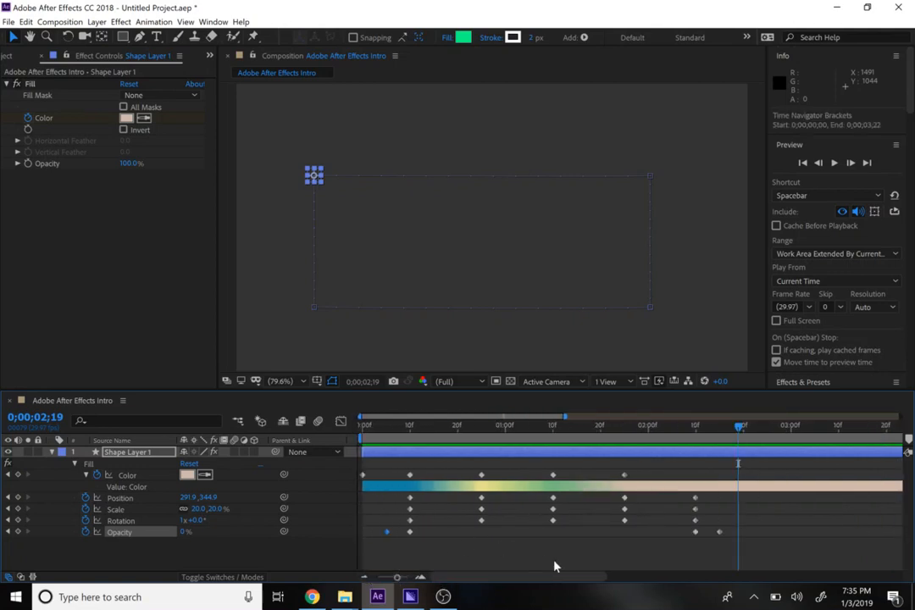
click(732, 551)
drag(729, 544, 358, 471)
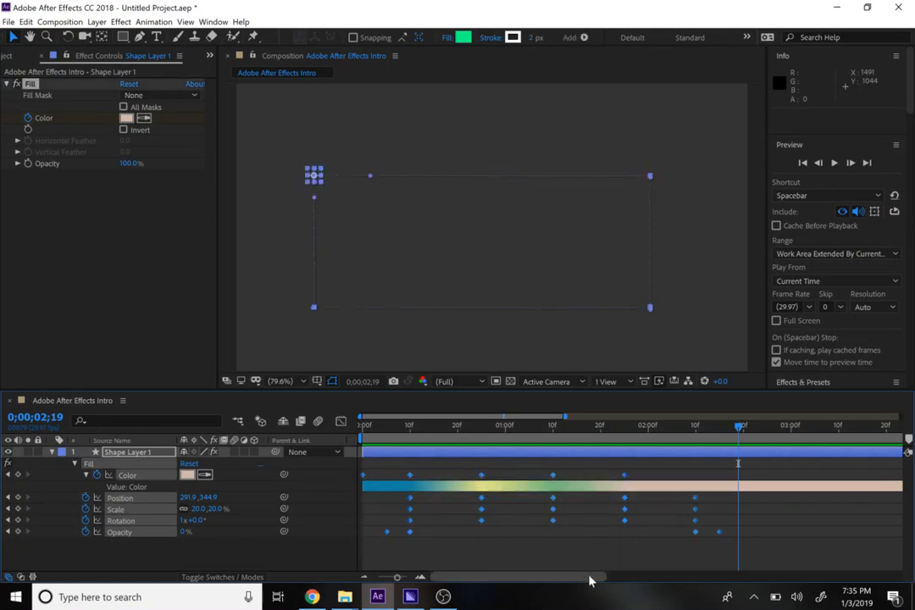
drag(590, 580, 570, 579)
click(652, 559)
drag(729, 552, 358, 476)
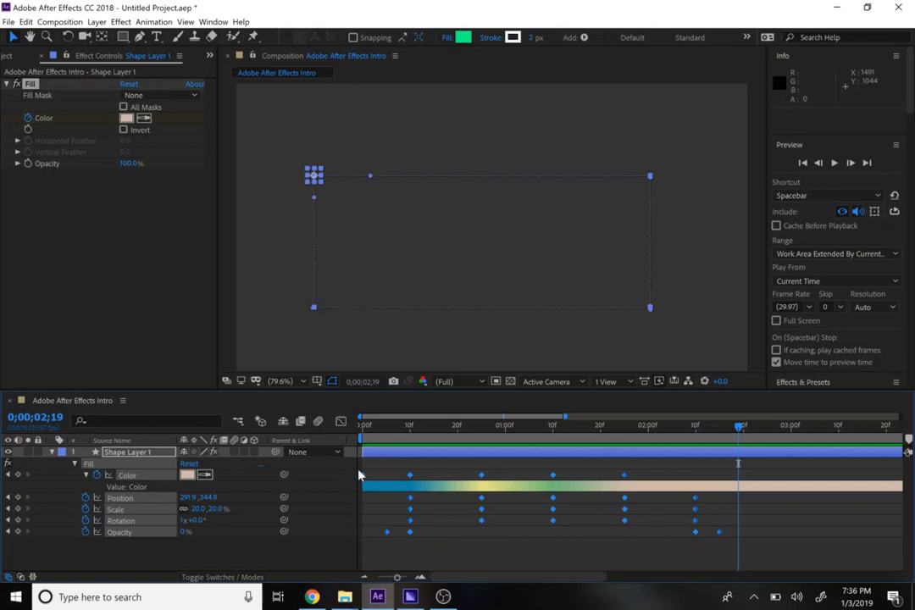
click(161, 23)
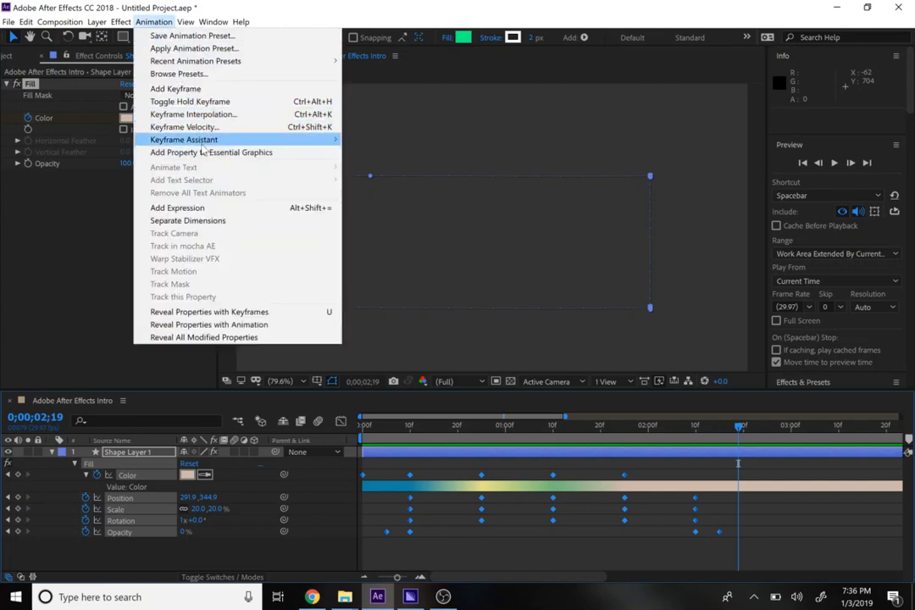
mouse_move(203, 141)
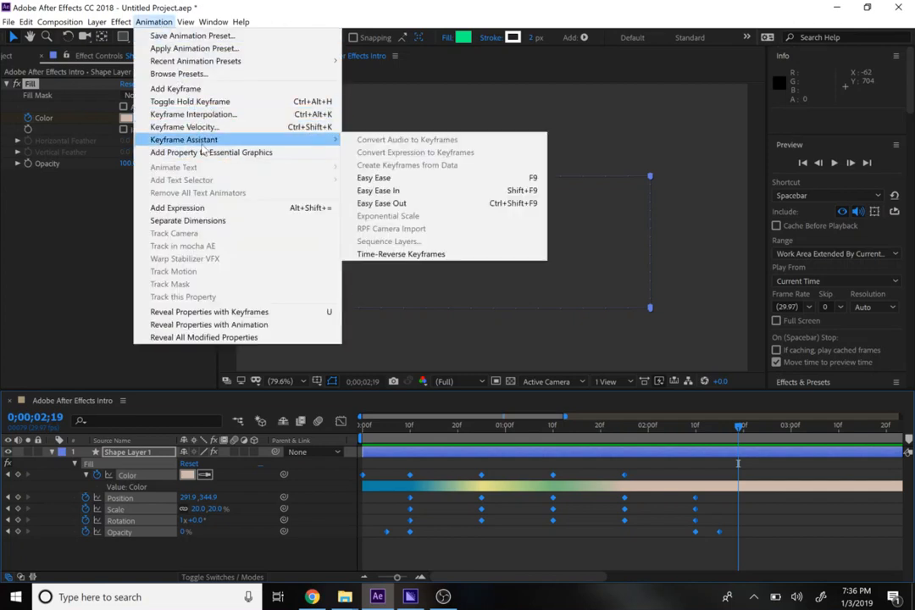
click(375, 180)
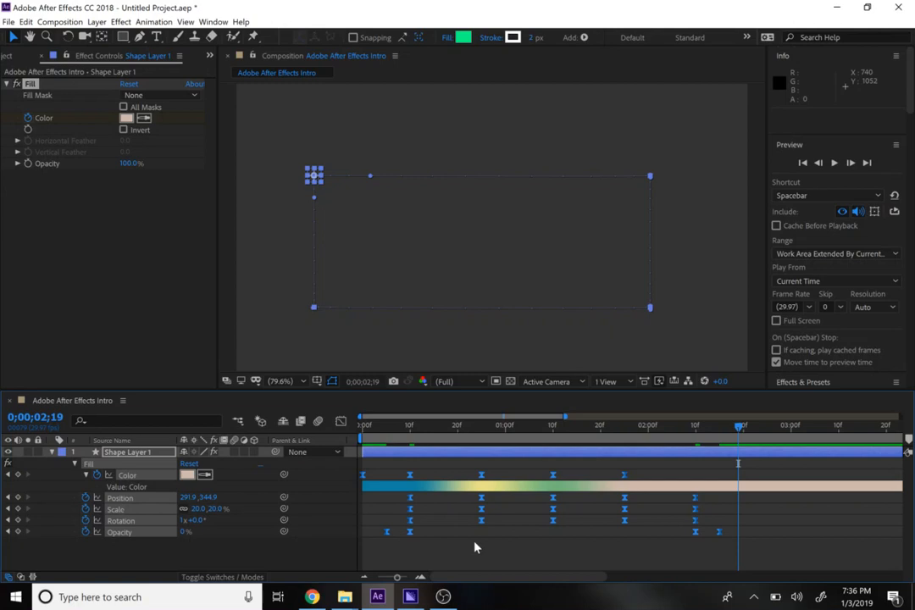
Preview the eased animation from 0;00;00;00
drag(419, 426, 362, 427)
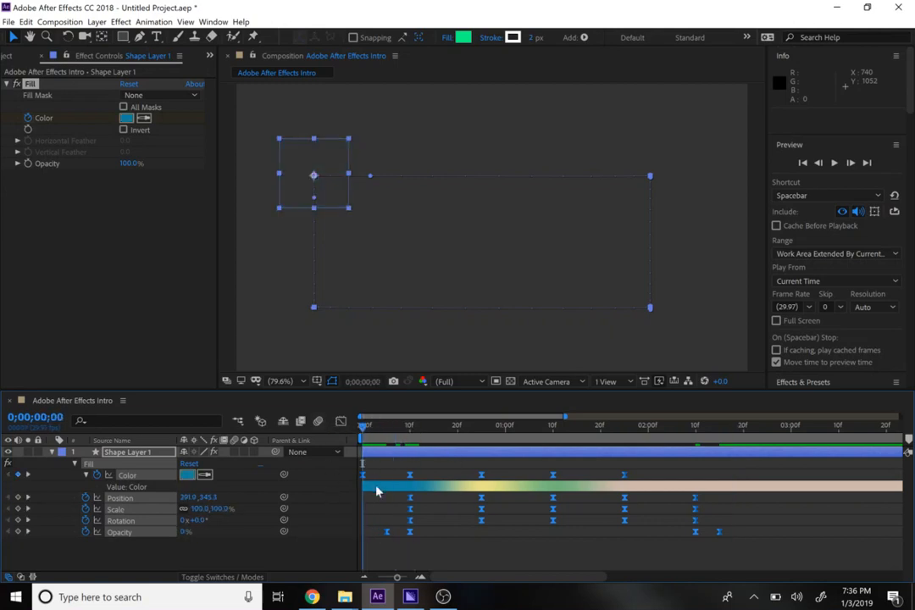
click(386, 567)
key(space)
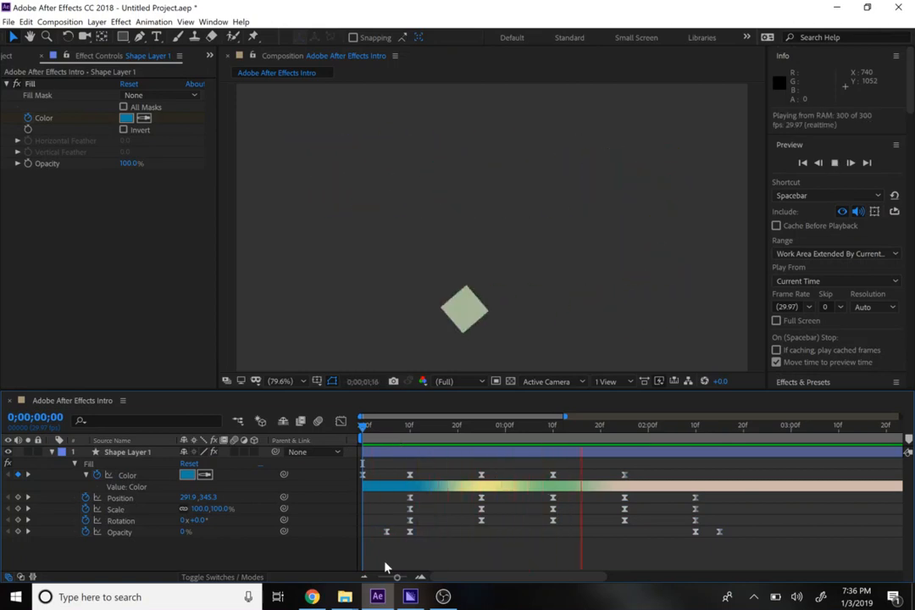
key(space)
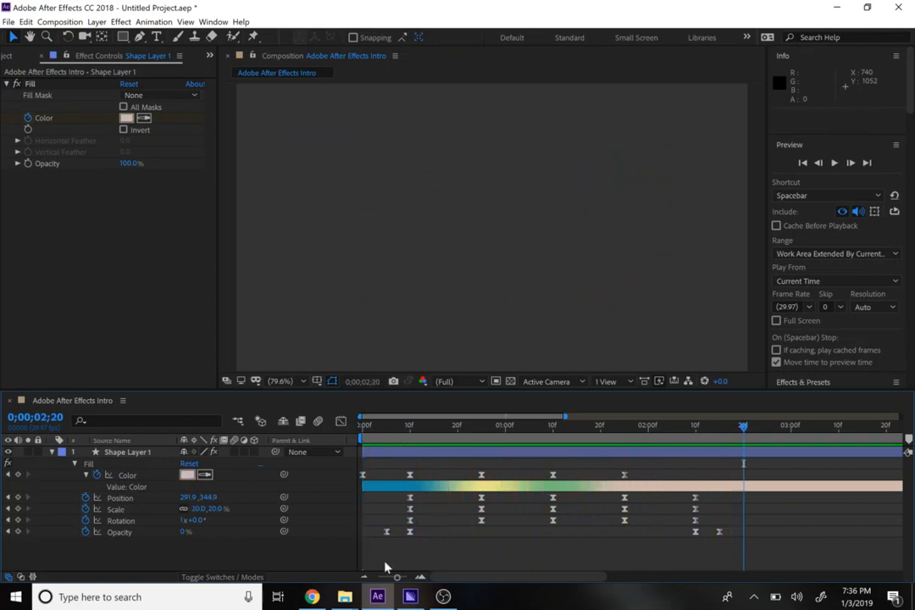
Undo the Easy Ease and preview the linear animation from the first frame for comparison
key(ctrl+z)
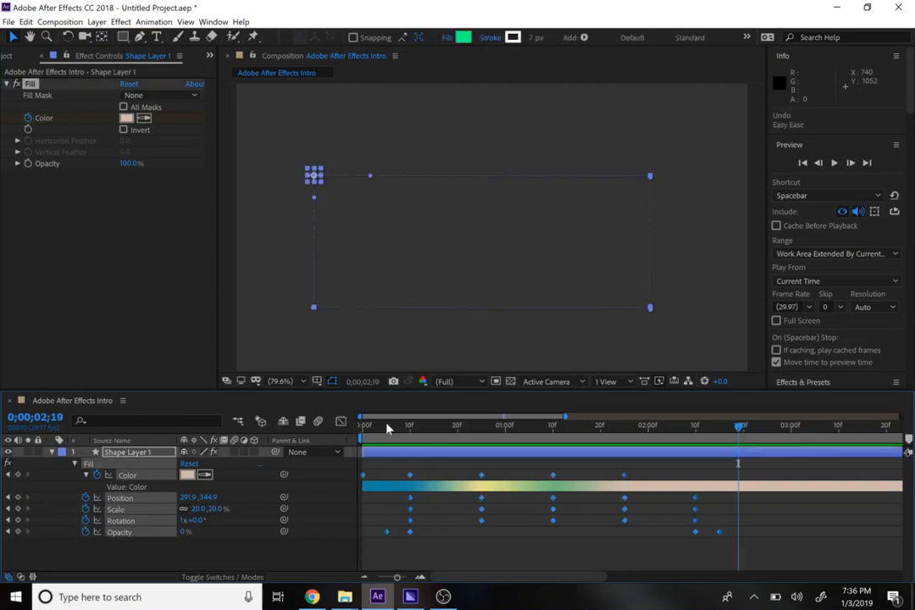
key(Home)
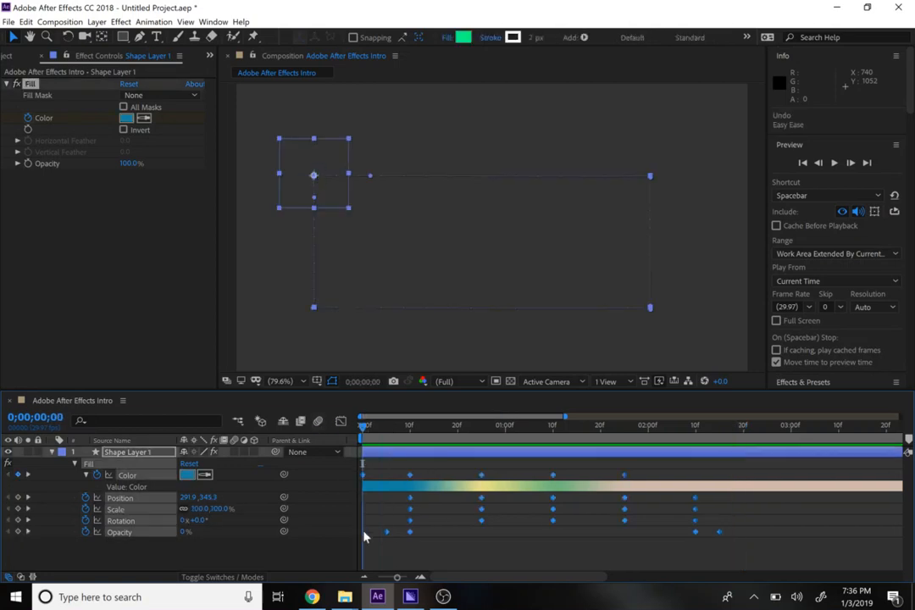
click(374, 559)
key(space)
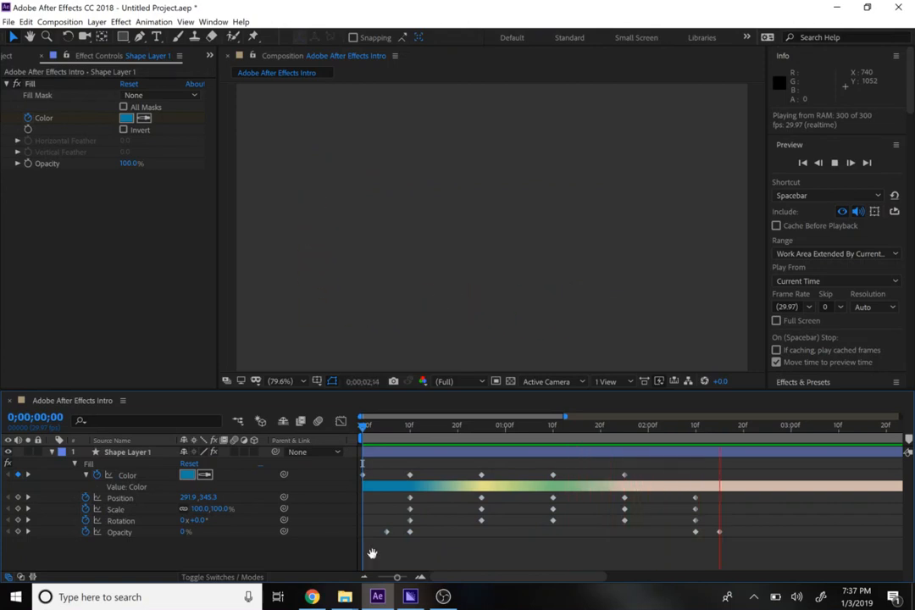
key(space)
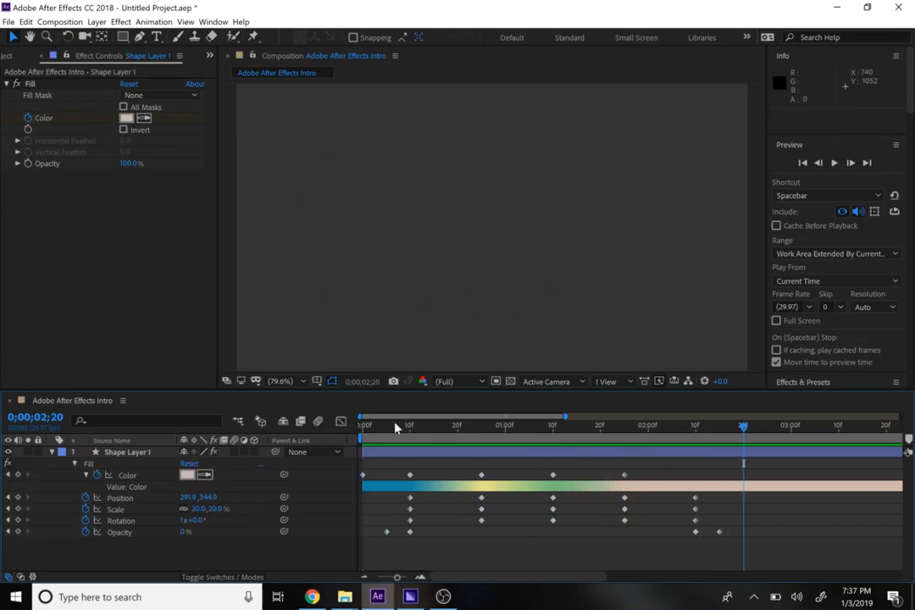
Select every Color, Position, Scale, Rotation and Opacity keyframe of Shape Layer 1 and reapply Easy Ease
drag(721, 543, 354, 465)
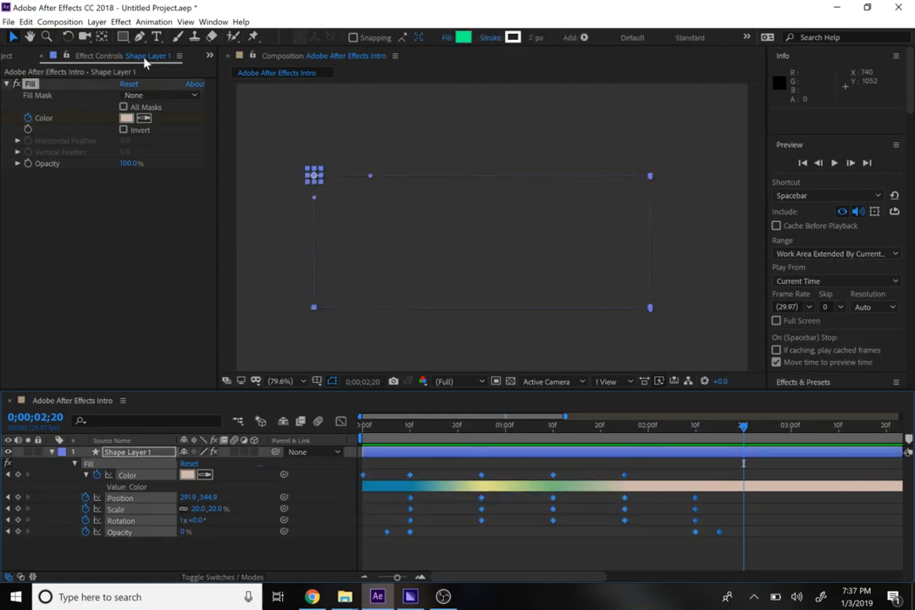
click(120, 21)
mouse_move(154, 21)
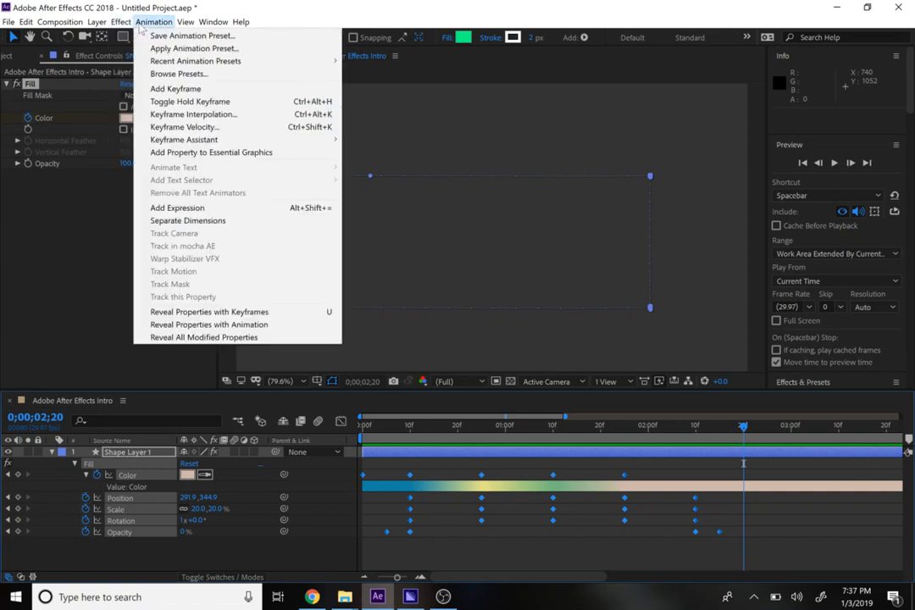
mouse_move(203, 141)
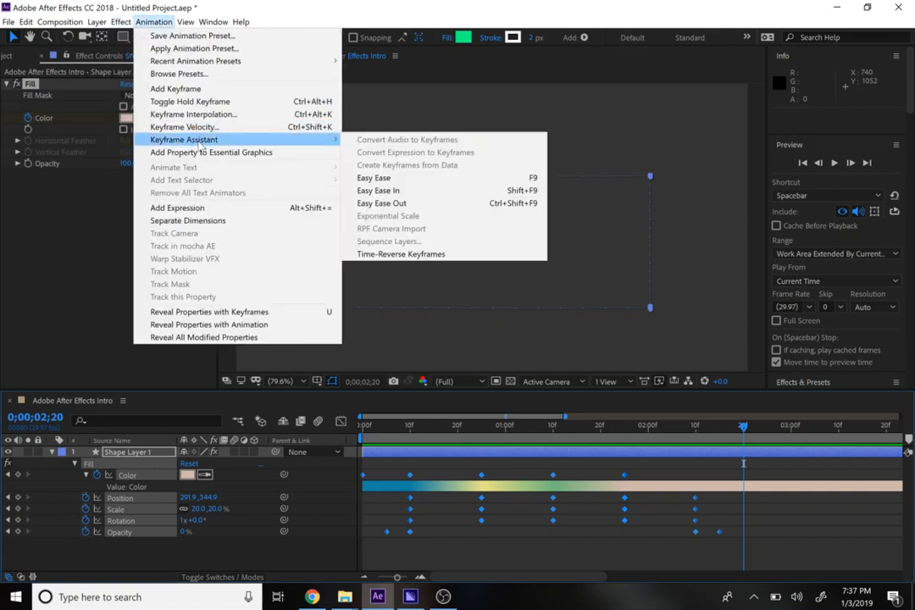
click(356, 178)
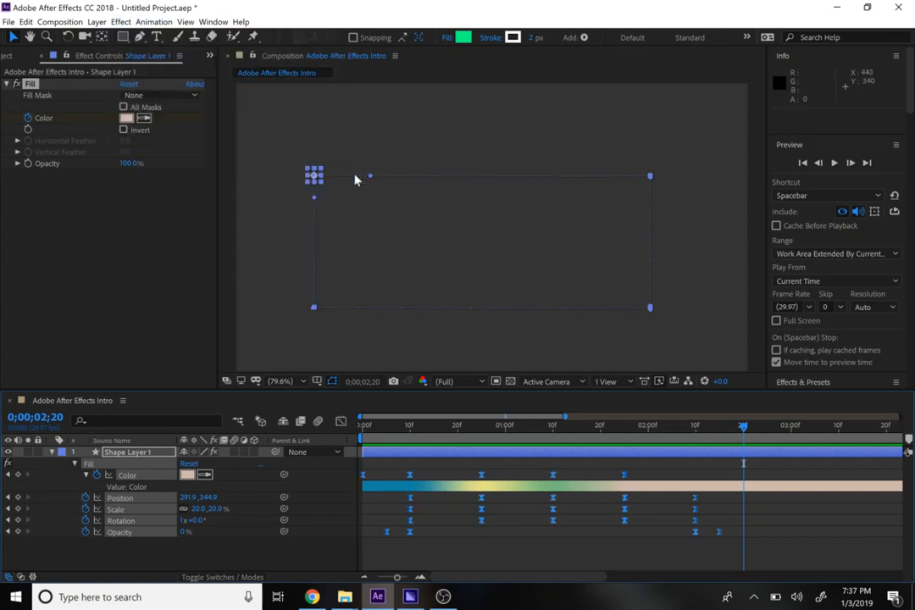
Play the eased animation from 0;00;00;00 to check the square's motion
click(396, 424)
drag(396, 424, 318, 421)
key(space)
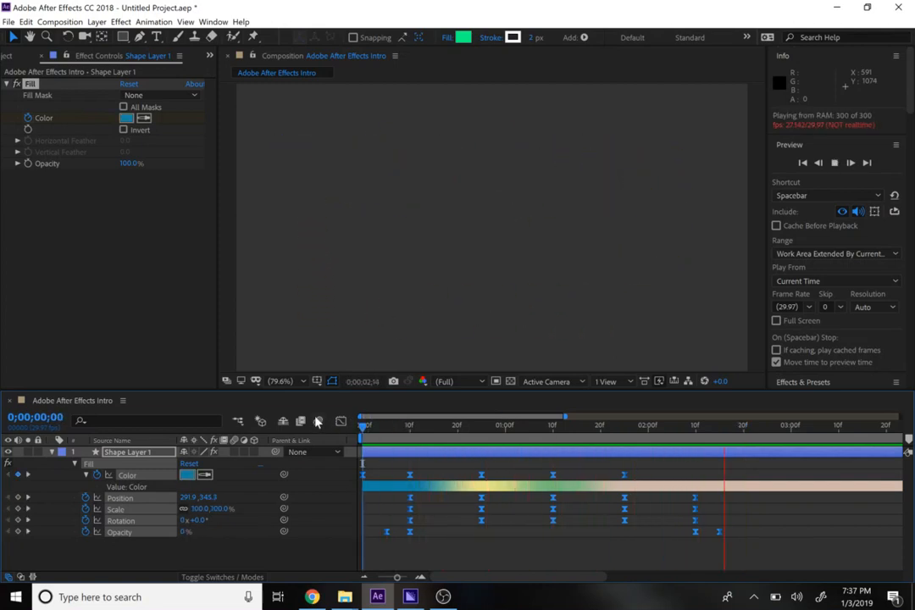
key(space)
Scrub through the eased keyframes, return to 0;00;00;00, deselect the layer and play the animation again
drag(400, 428, 483, 455)
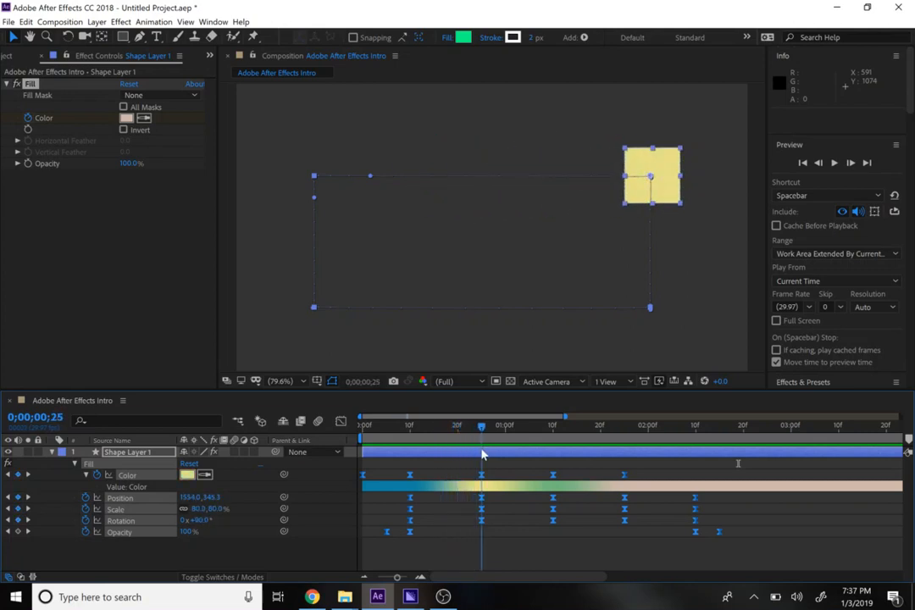
drag(482, 455, 628, 439)
drag(625, 437, 331, 461)
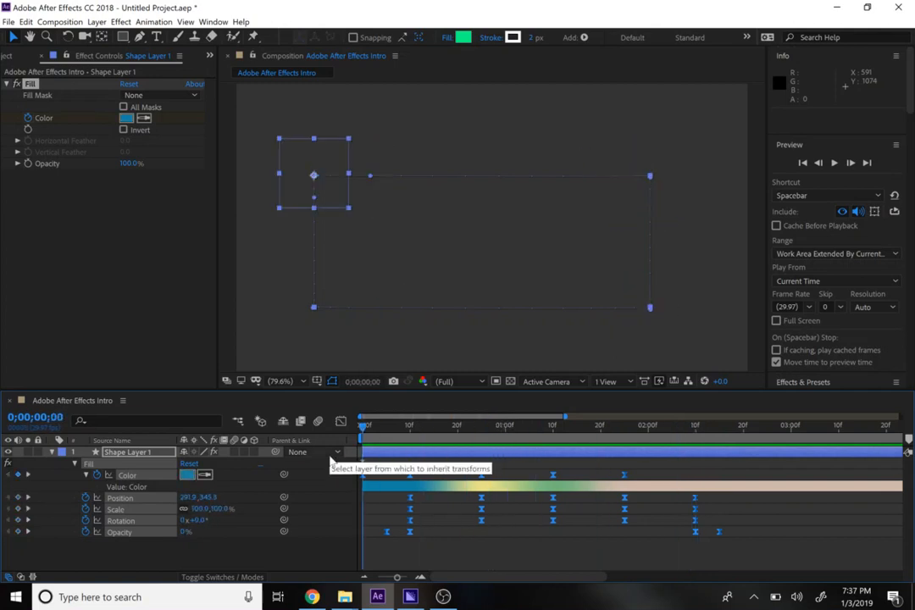
click(375, 563)
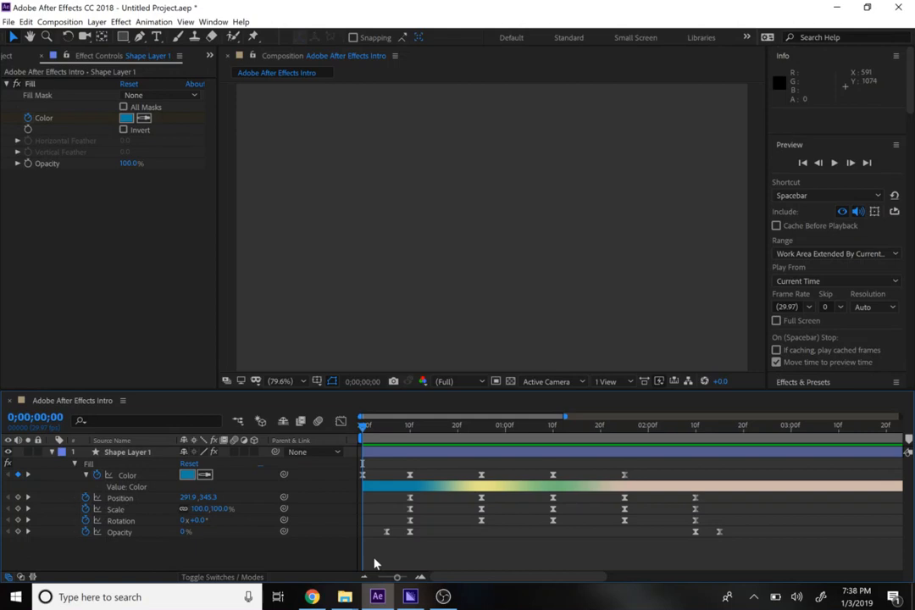
key(space)
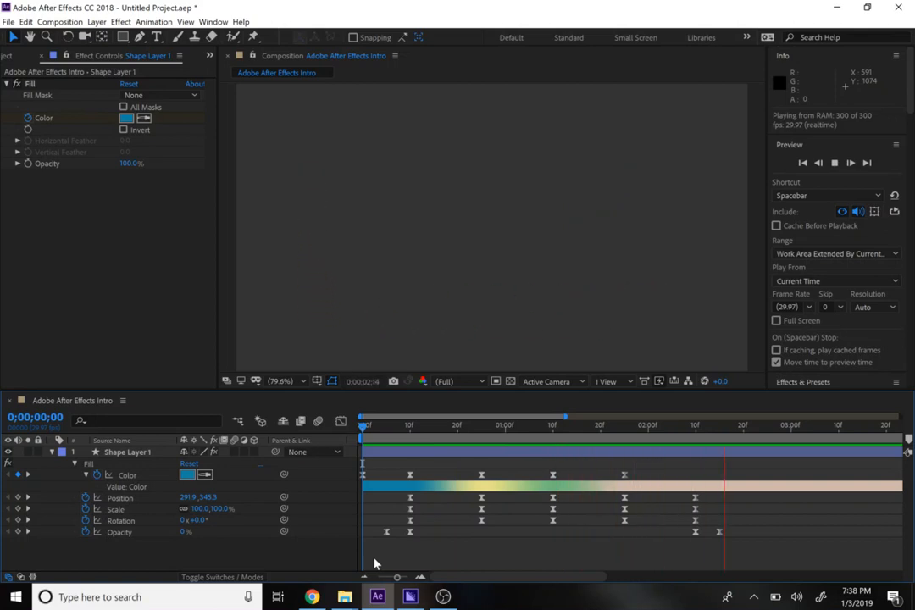
key(space)
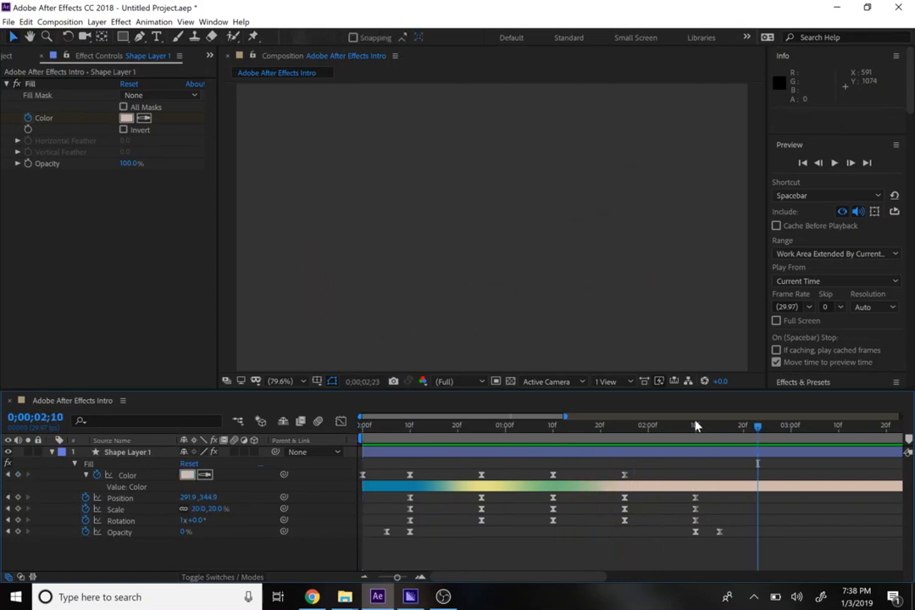
At 0;00;02;15, start a new text layer near the center of the composition with the Type tool
click(695, 425)
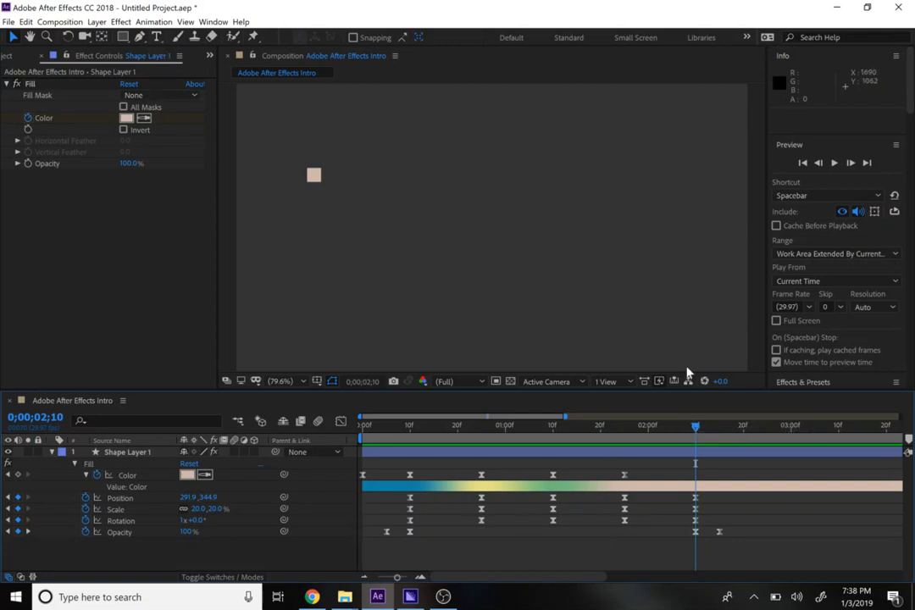
click(158, 39)
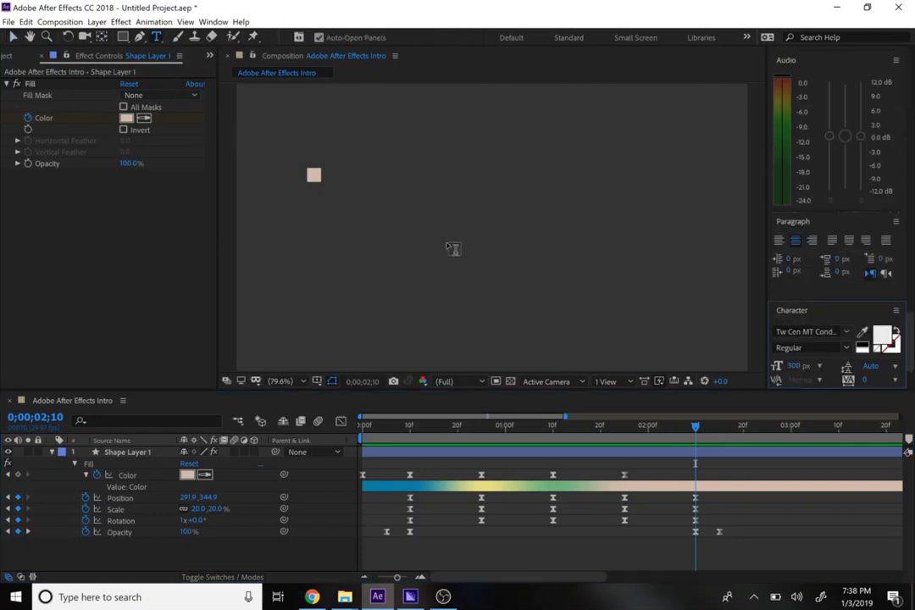
click(693, 427)
drag(693, 426, 720, 436)
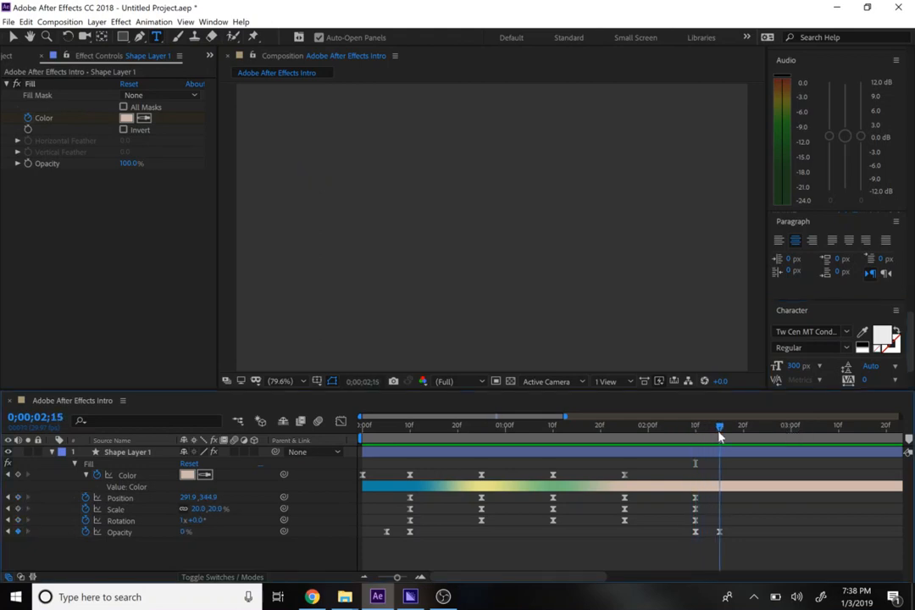
click(489, 241)
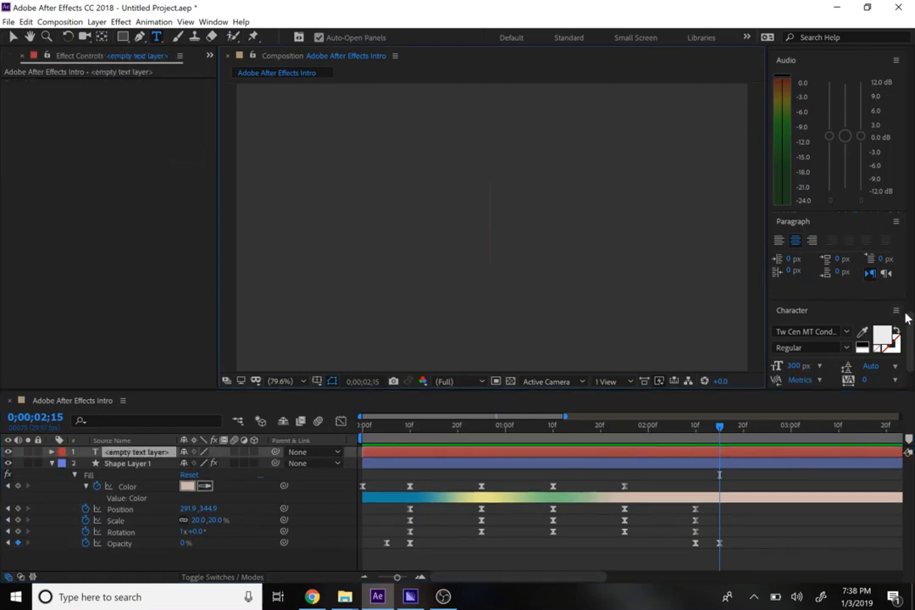
Browse the fonts around Tw Cen MT Condensed Extra Bold for the empty text layer and return to its text entry
drag(909, 332, 909, 357)
click(213, 21)
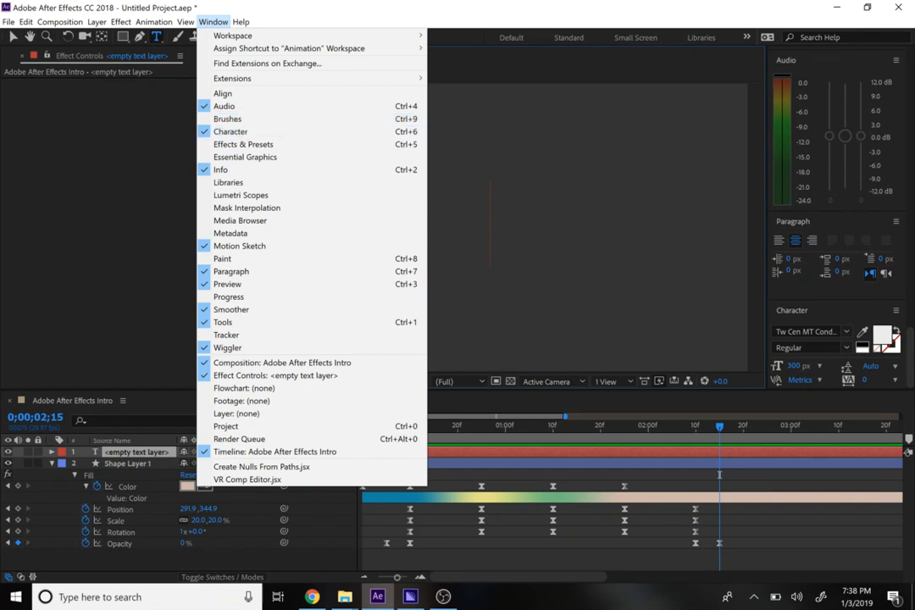
click(836, 321)
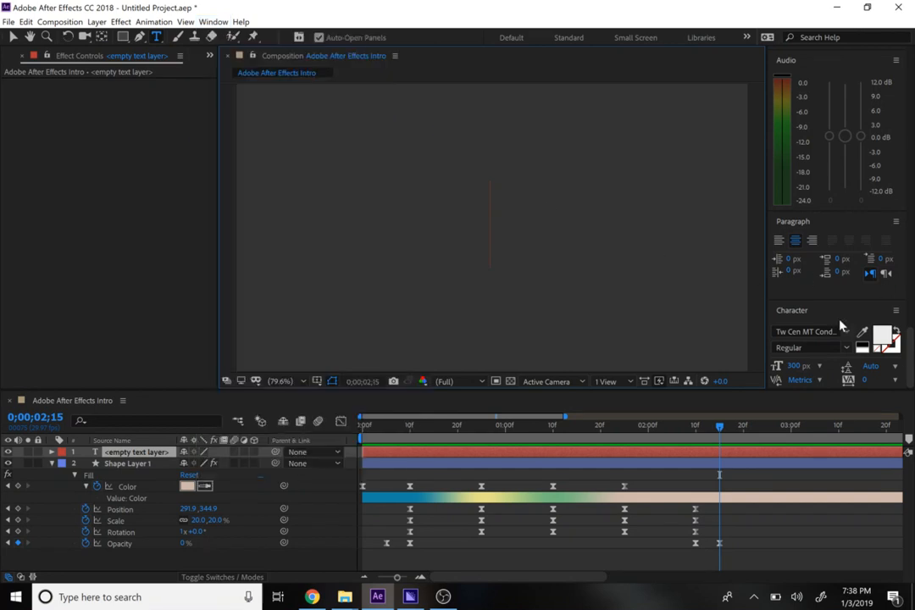
click(793, 332)
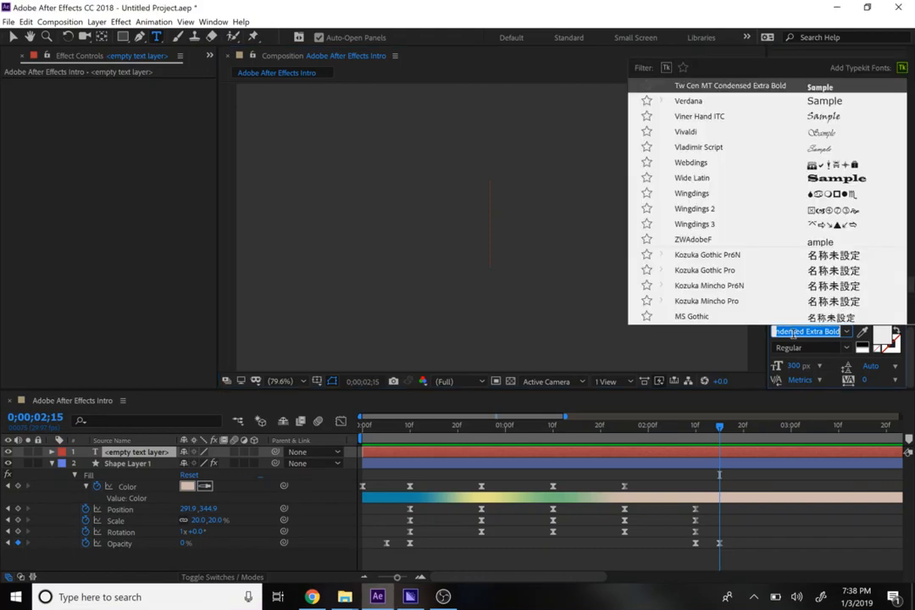
click(913, 286)
drag(912, 286, 911, 277)
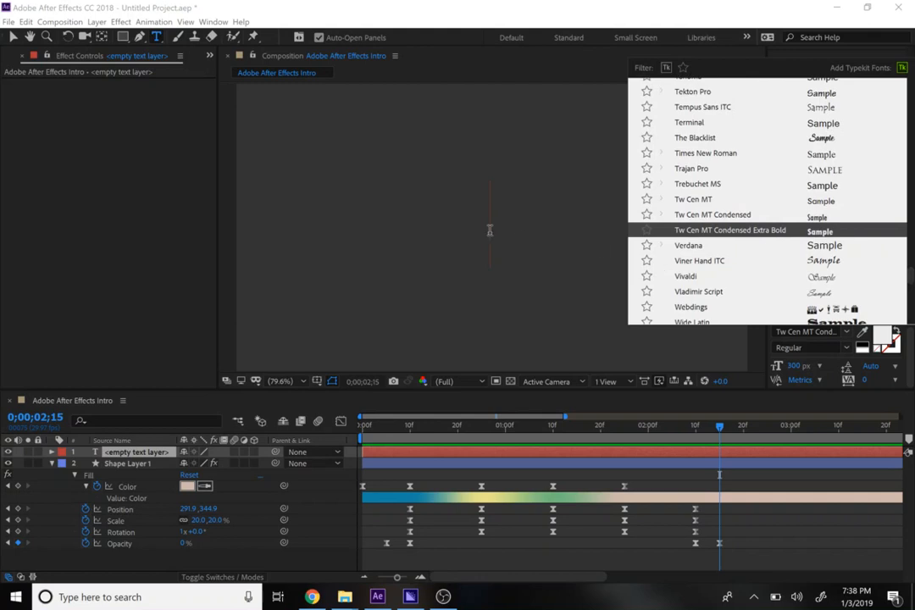
click(487, 236)
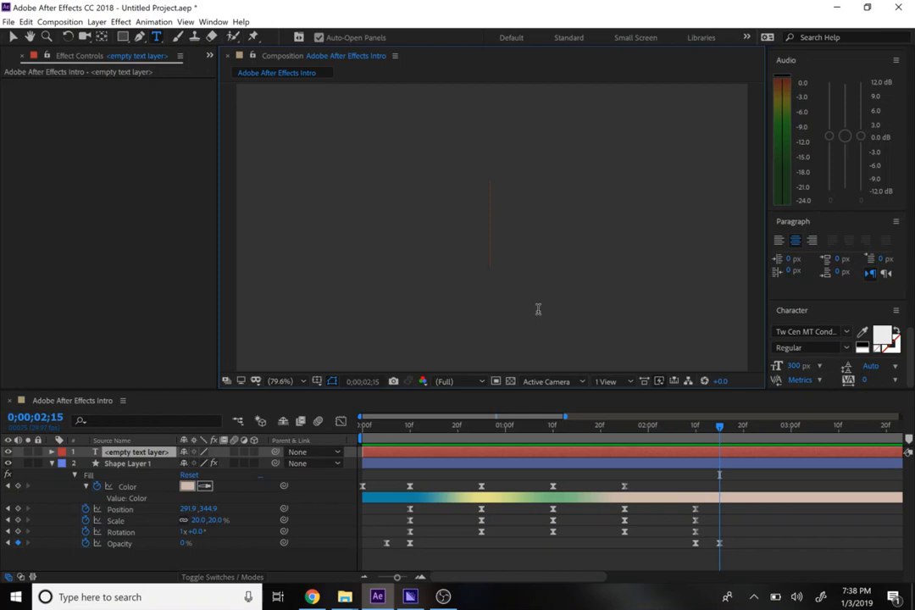
Enter the instructor's title and surname in capitals on the text layer and set the font size to 300 px
text(MR.)
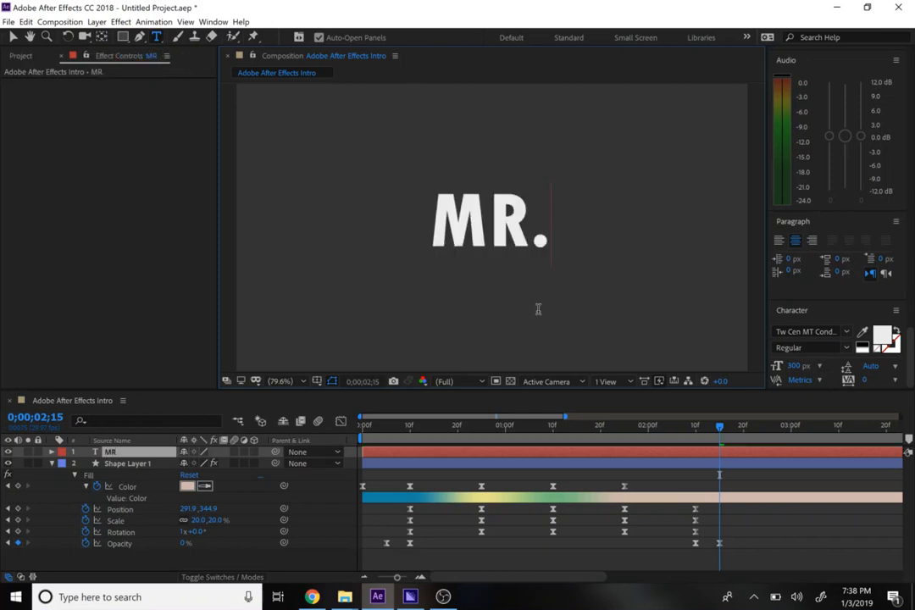
text( LOBELLO)
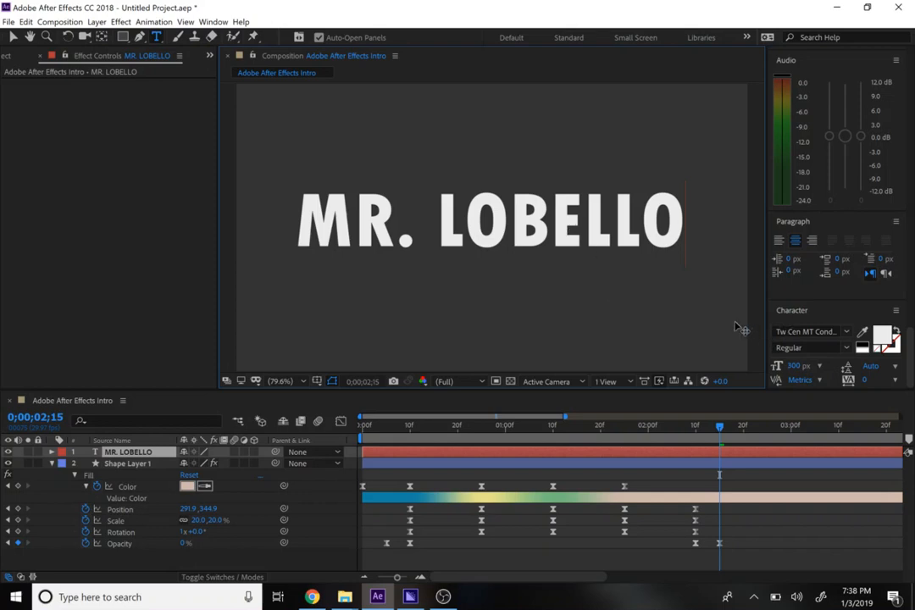
click(796, 366)
text(300)
key(Return)
mouse_move(909, 341)
mouse_down()
mouse_move(891, 269)
mouse_move(894, 95)
mouse_move(884, 53)
mouse_up()
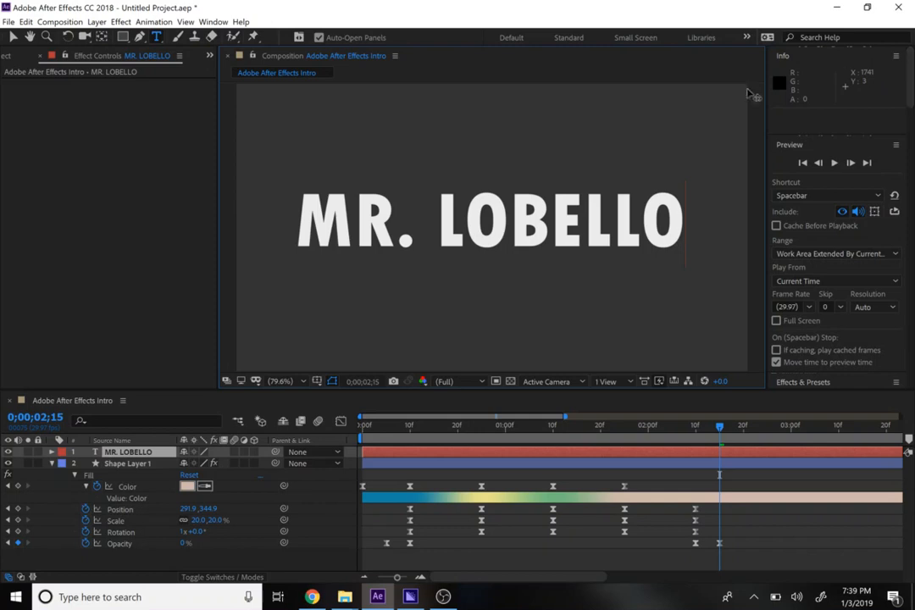
Move the text with the Selection tool to about 1008, 658 and re-enable refreshing of the composition view
click(13, 37)
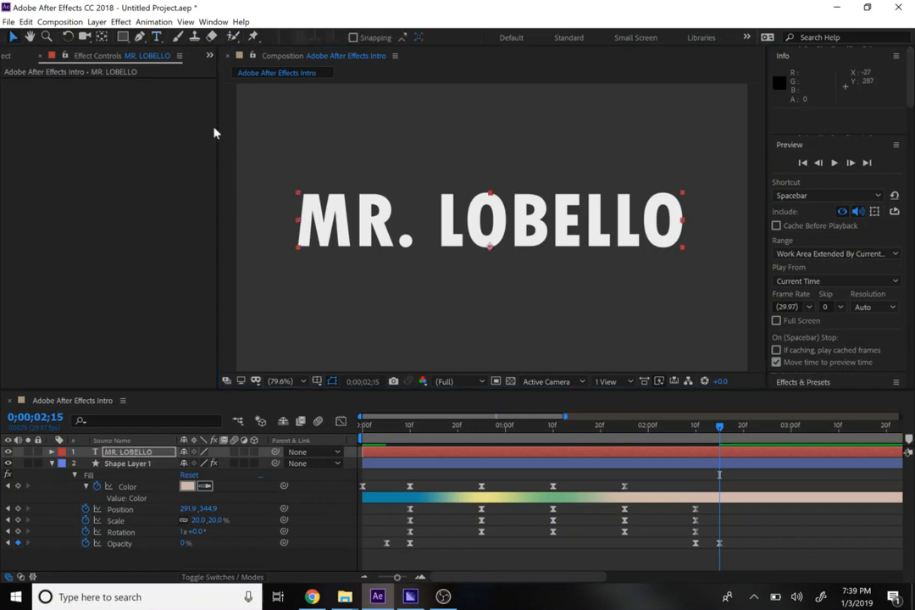
drag(354, 223, 370, 235)
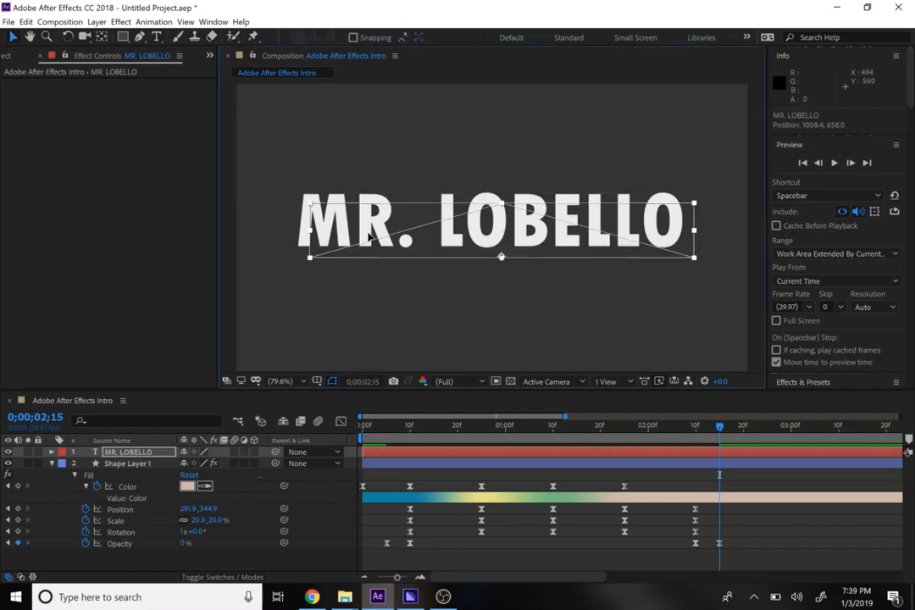
key(Caps_Lock)
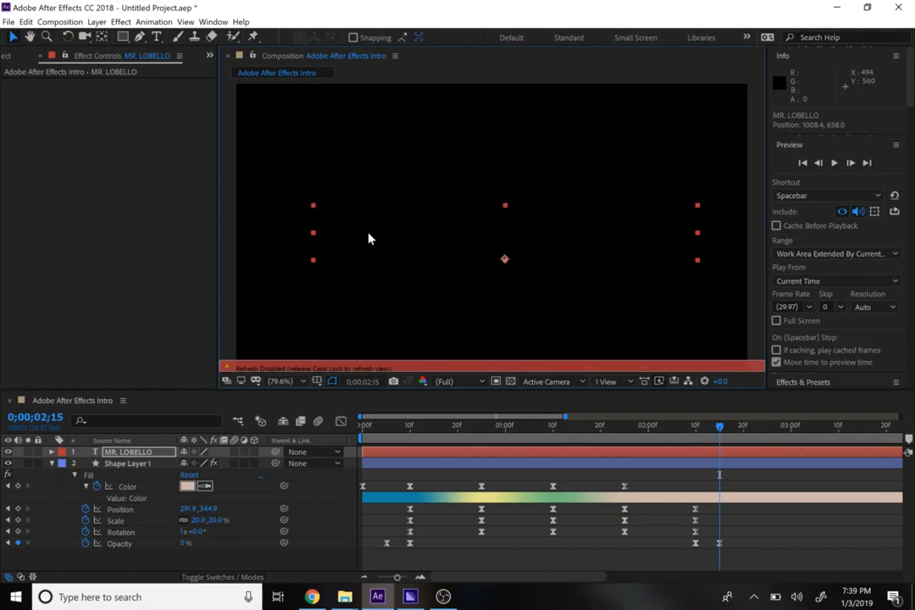
key(Caps_Lock)
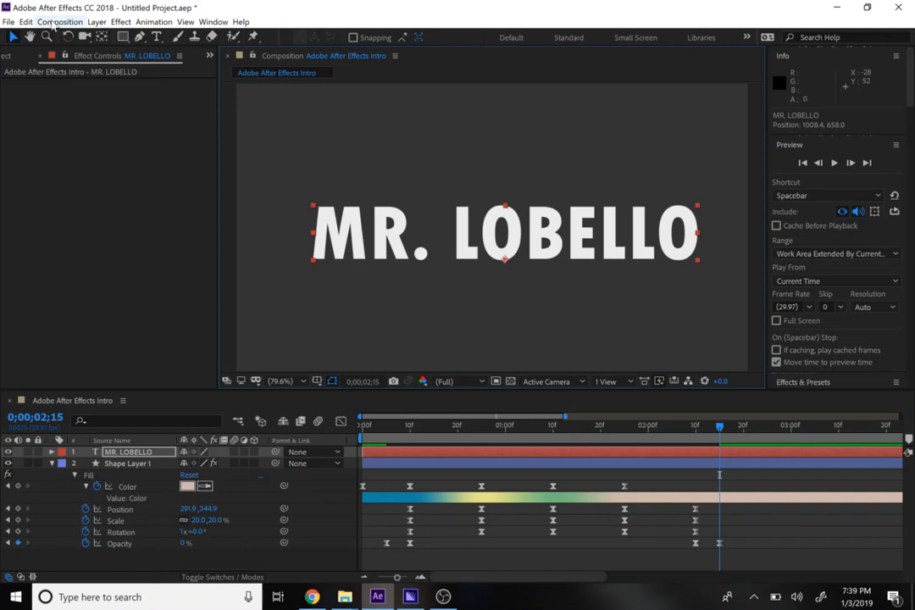
Center the text layer horizontally and vertically in the composition using Align
click(213, 21)
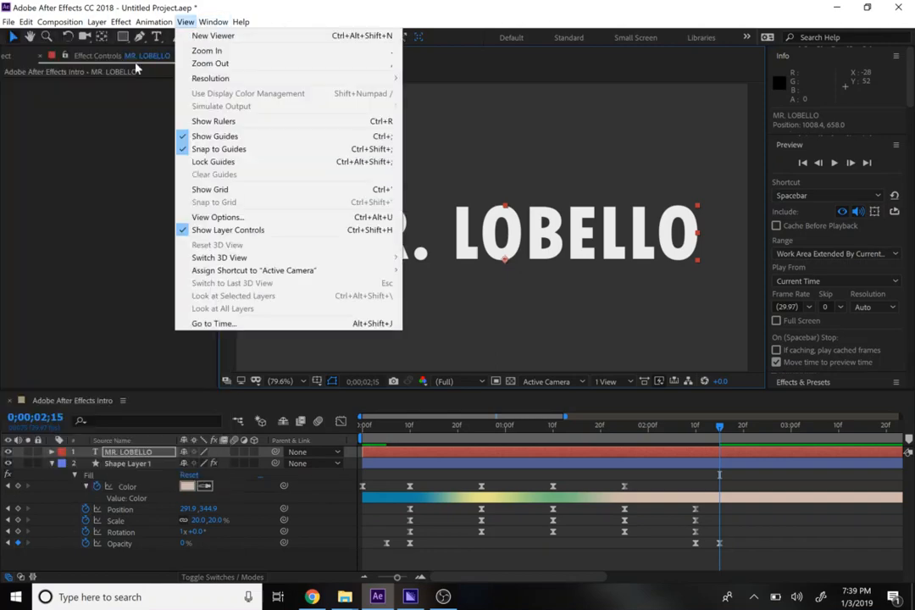
mouse_move(210, 25)
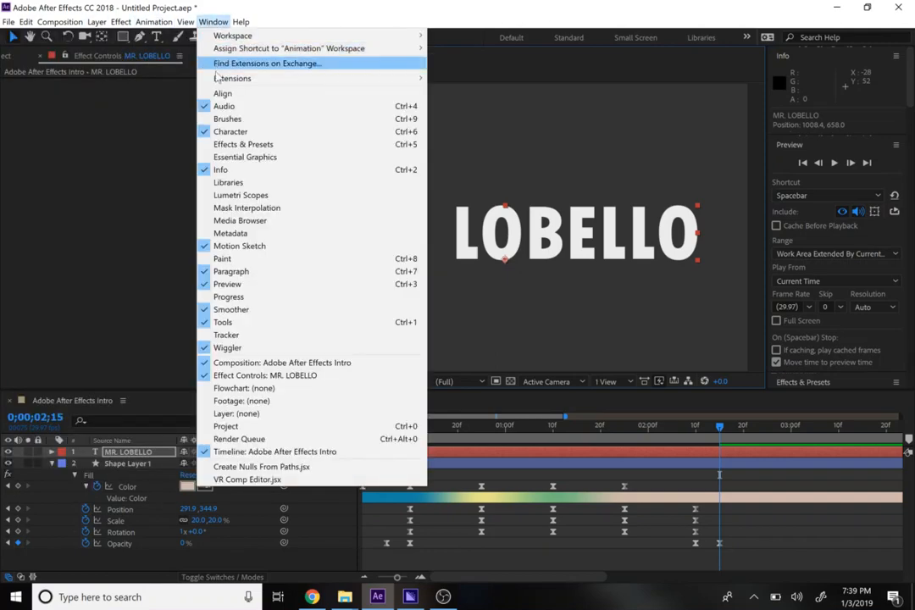
click(245, 94)
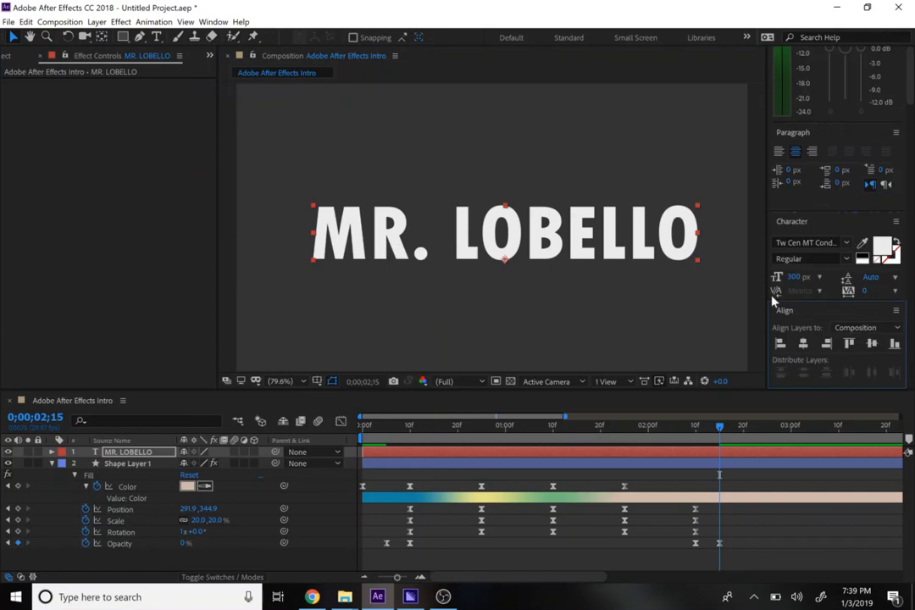
click(803, 344)
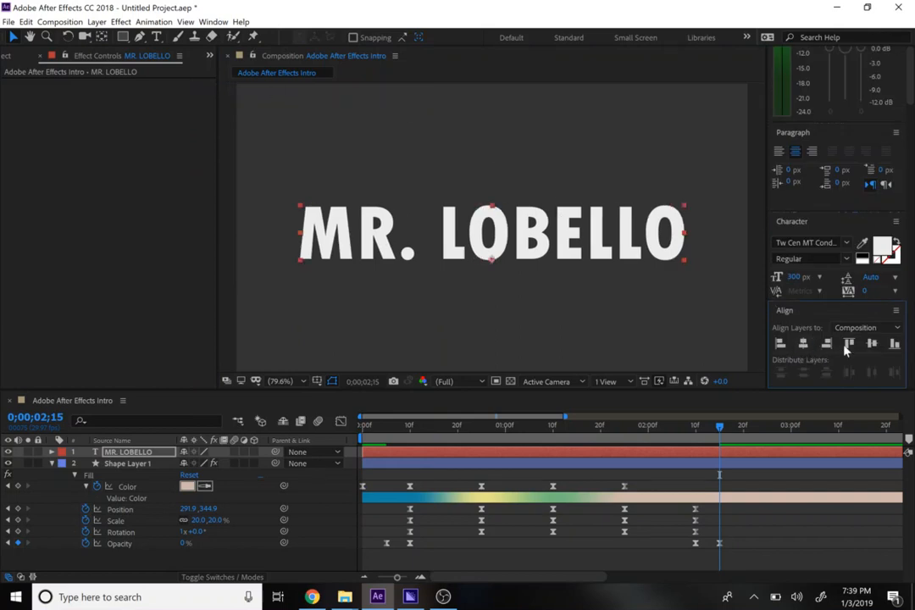
click(869, 345)
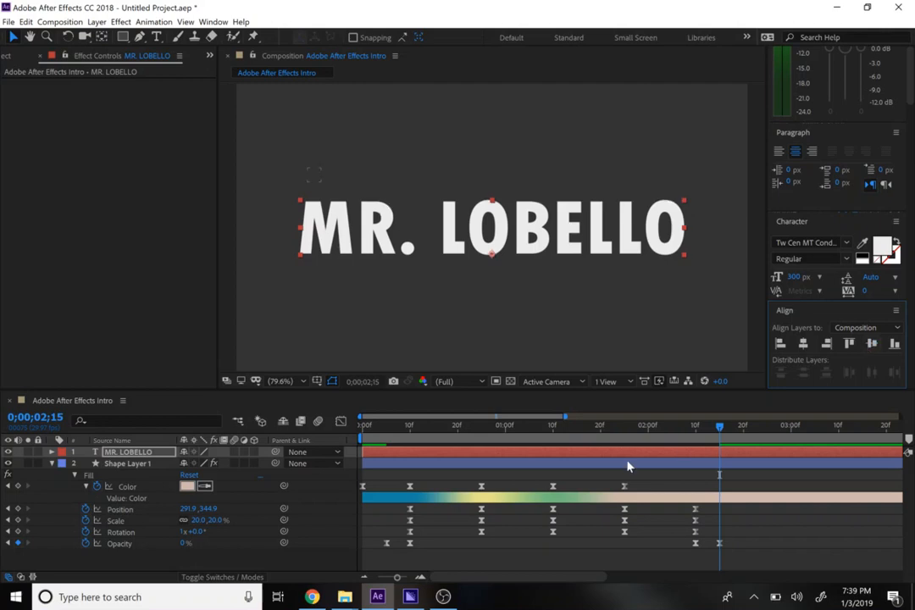
Show the title text layer's Opacity property and start keyframing it at 0;00;02;15
drag(512, 428, 715, 450)
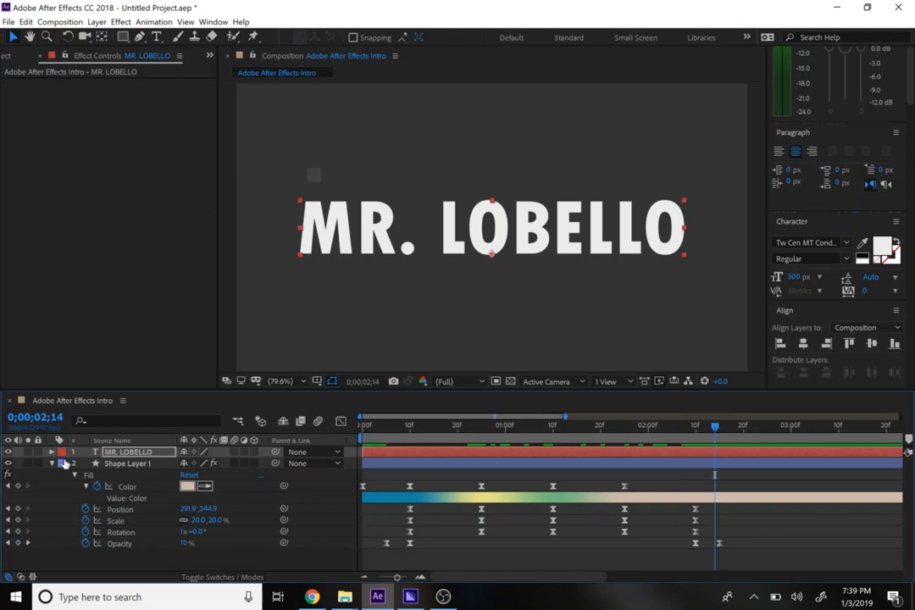
click(121, 463)
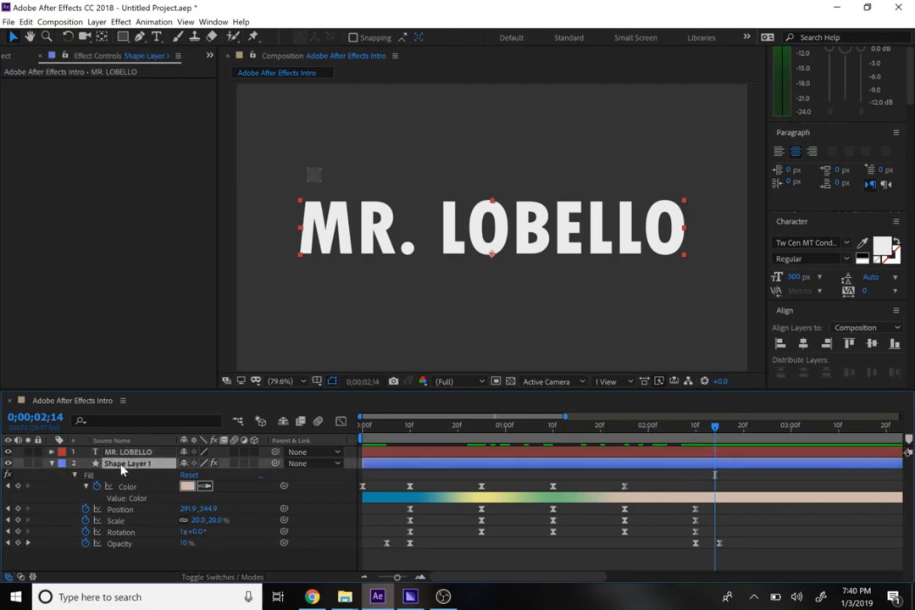
click(112, 452)
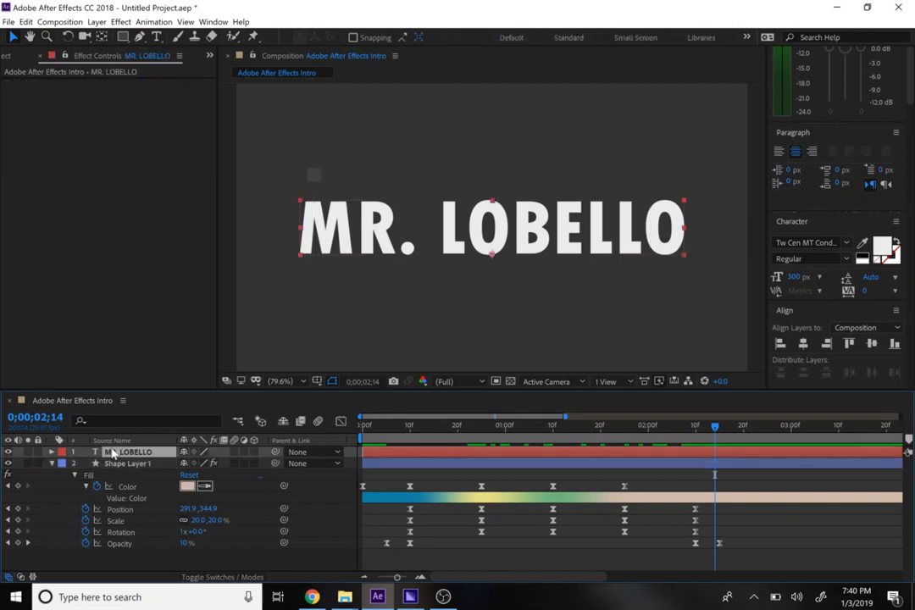
key(t)
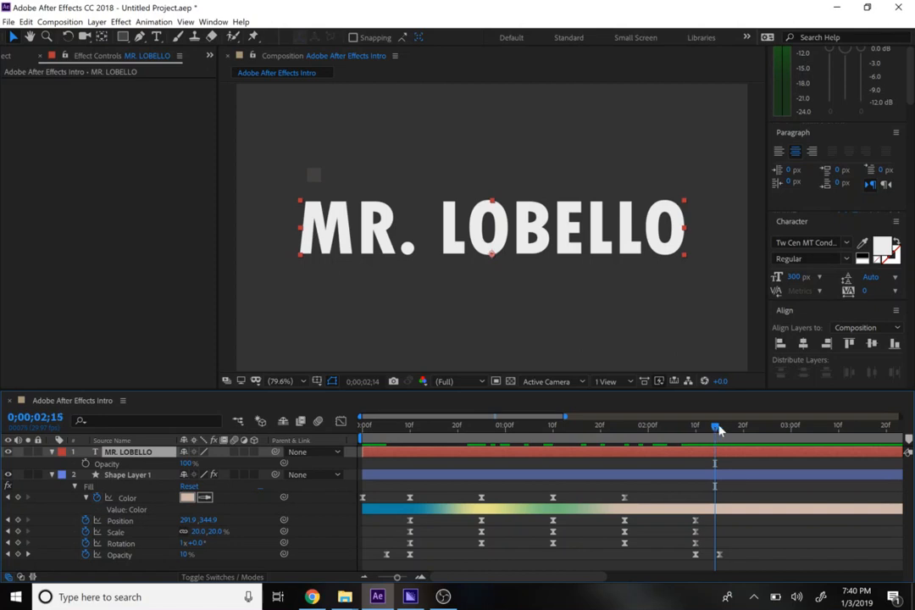
drag(718, 430, 720, 429)
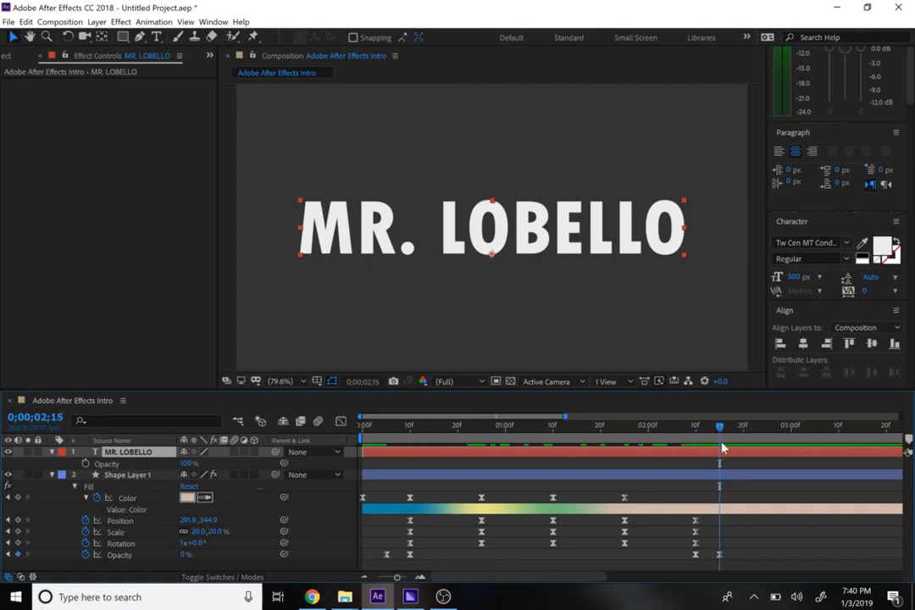
click(84, 464)
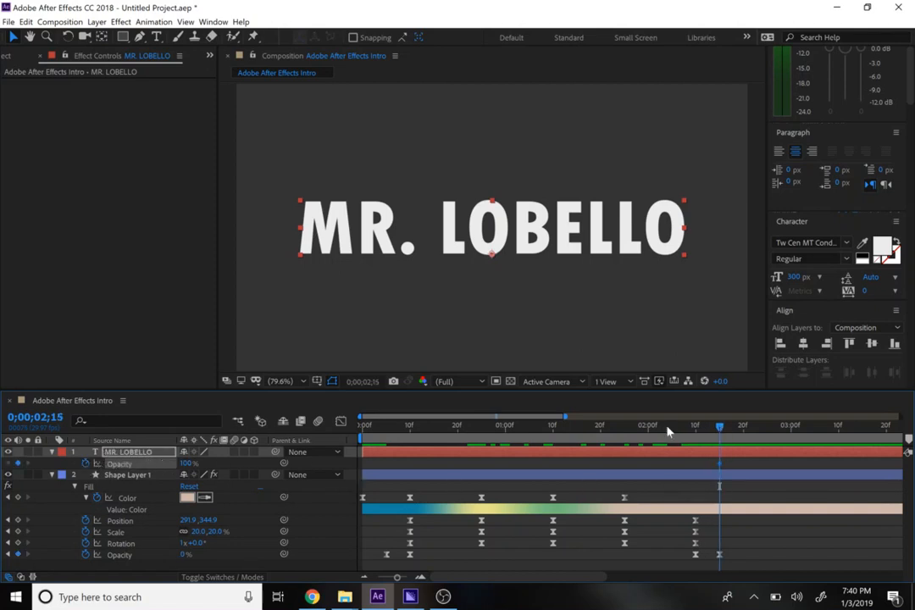
Add a 100% Opacity keyframe to the title text at 0;00;02;20 and set the keyframe at 0;00;02;15 to 0%
click(744, 426)
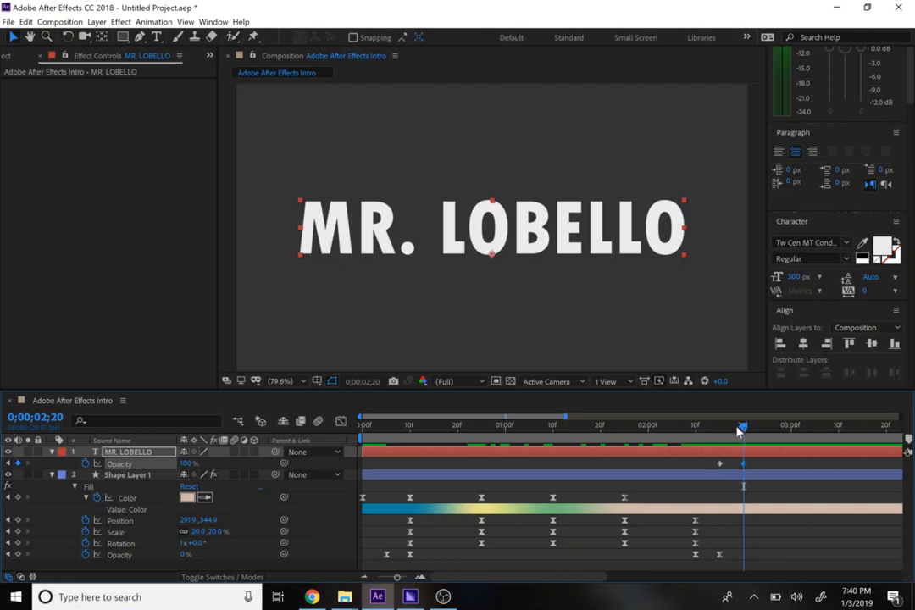
drag(737, 432, 720, 431)
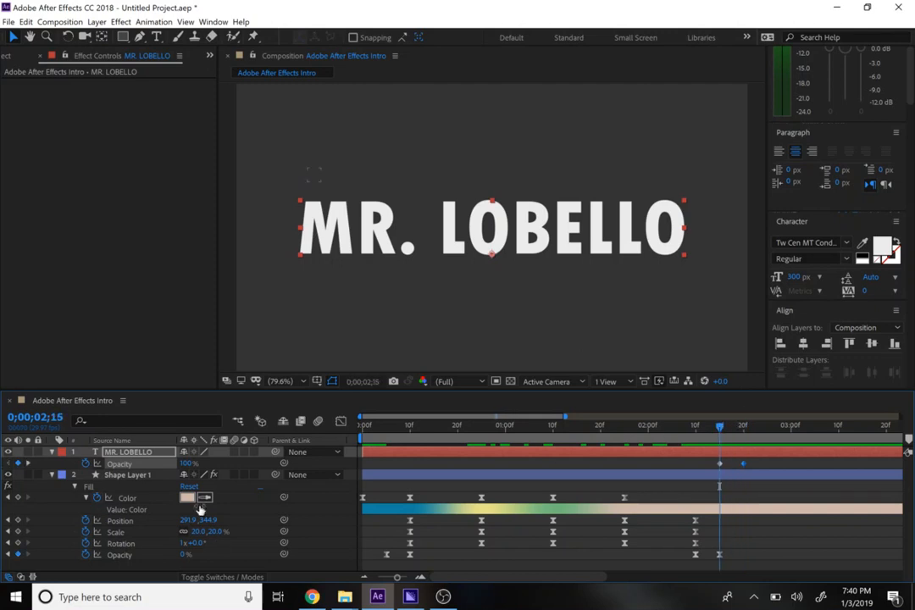
click(187, 463)
text(0)
key(Return)
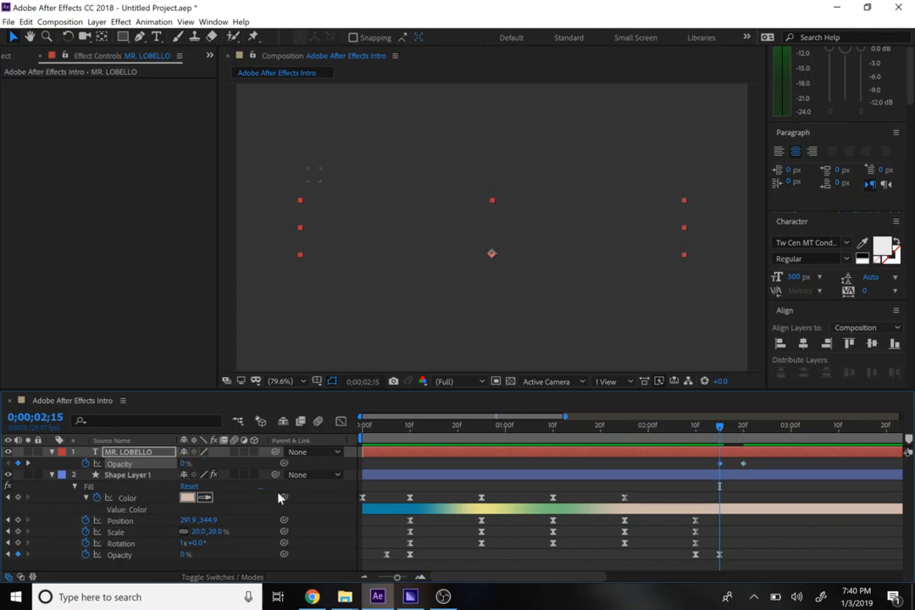
Play the animation from 0;00;00;00 to check the title's fade-in
drag(381, 431, 331, 423)
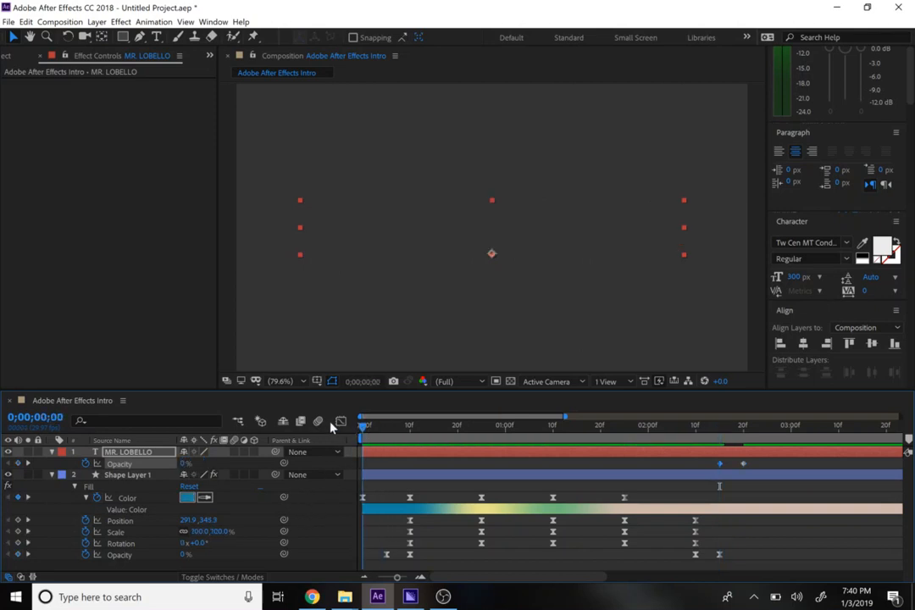
key(space)
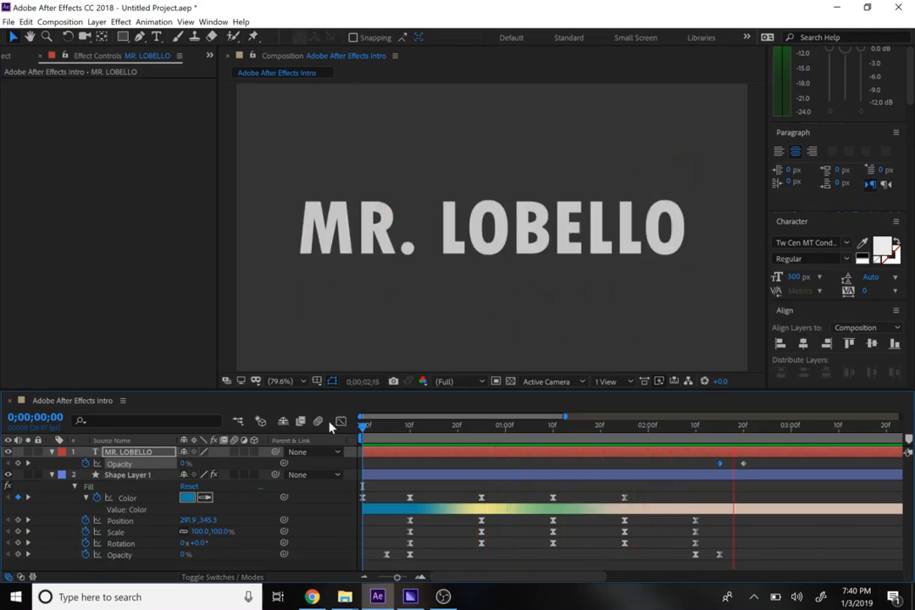
key(space)
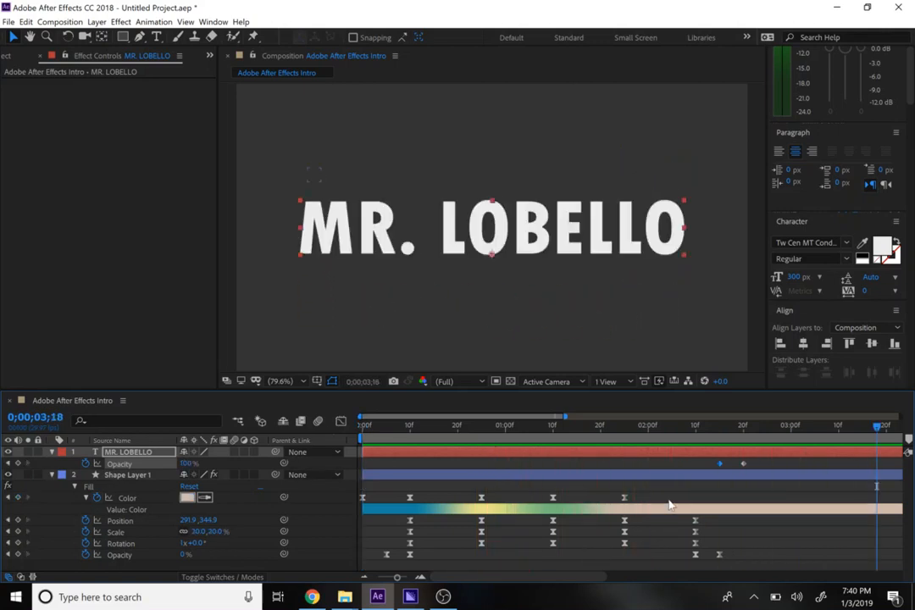
Apply Easy Ease to both Opacity keyframes of the title text layer
click(756, 468)
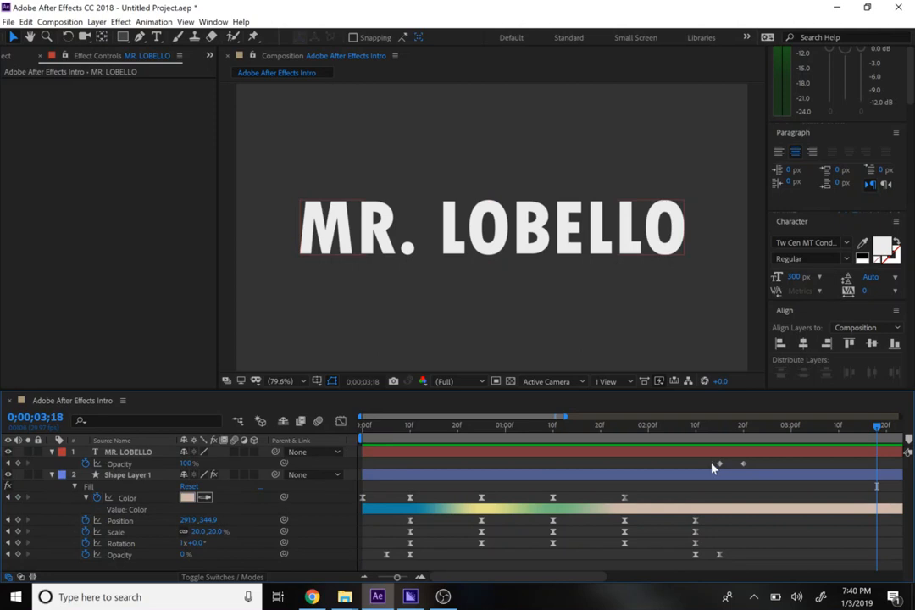
drag(699, 467, 756, 472)
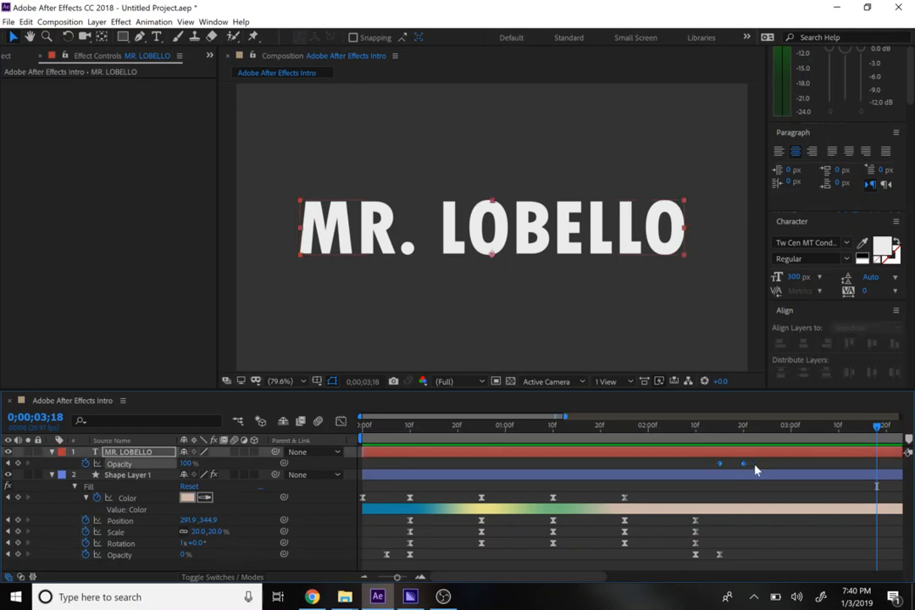
click(120, 21)
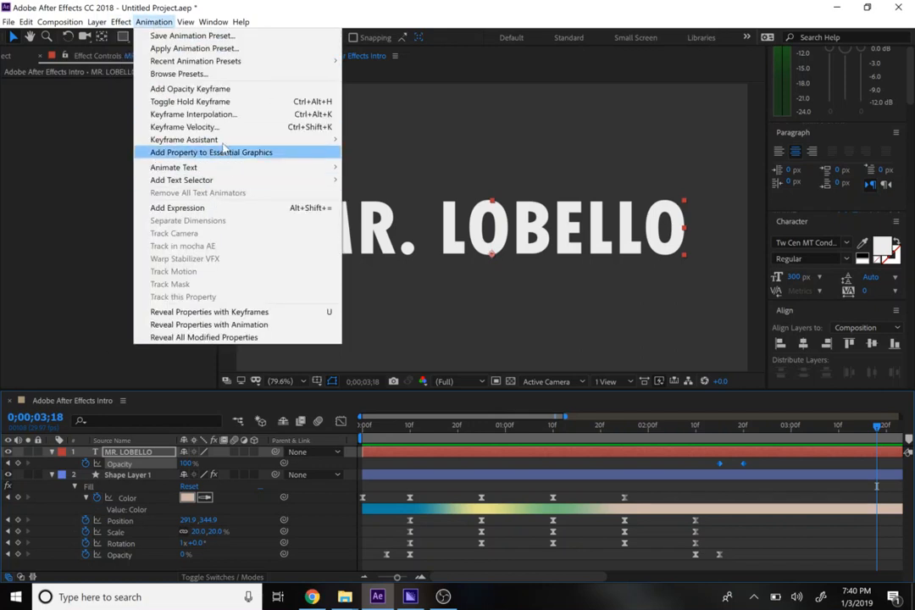
mouse_move(226, 140)
click(376, 178)
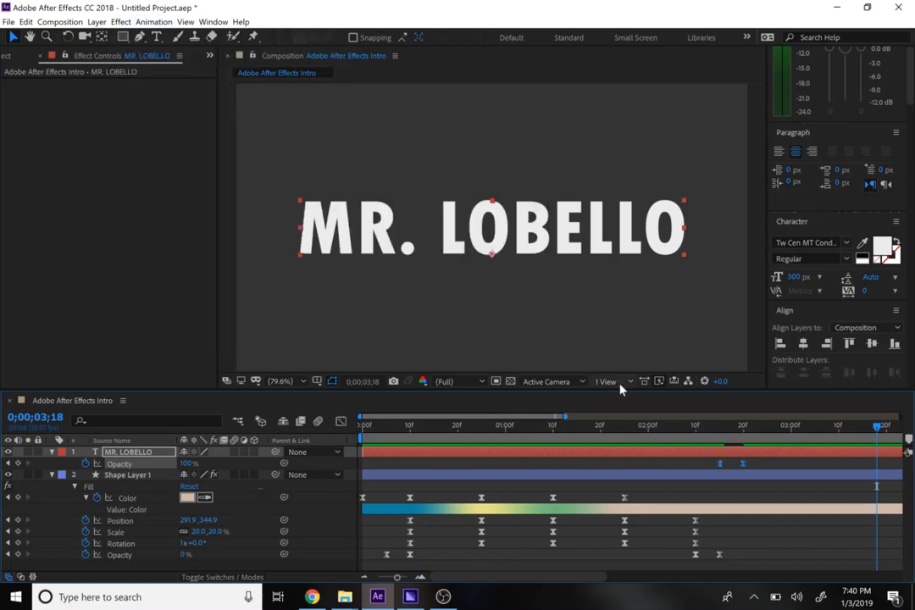
Preview the eased title fade-in starting from 0;00;02;15
click(720, 426)
key(space)
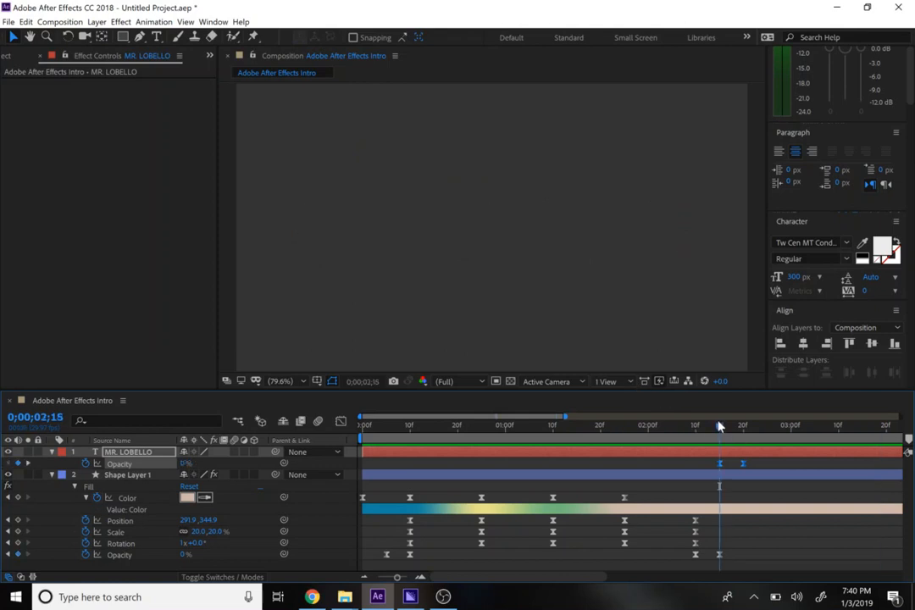
key(space)
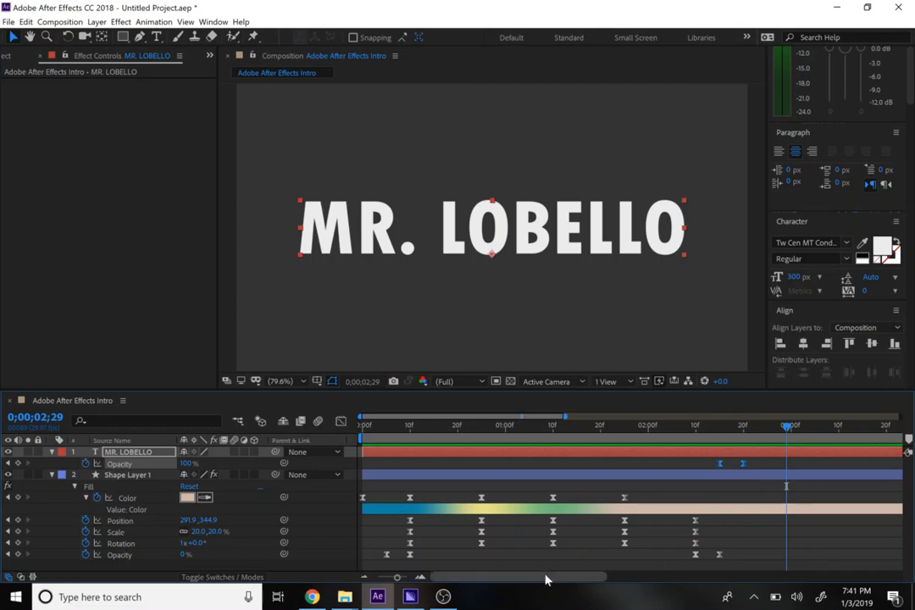
Show the full 10-second timeline, move the playhead to 0;00;03;00 and end the work area there
drag(547, 580, 589, 576)
drag(591, 575, 532, 575)
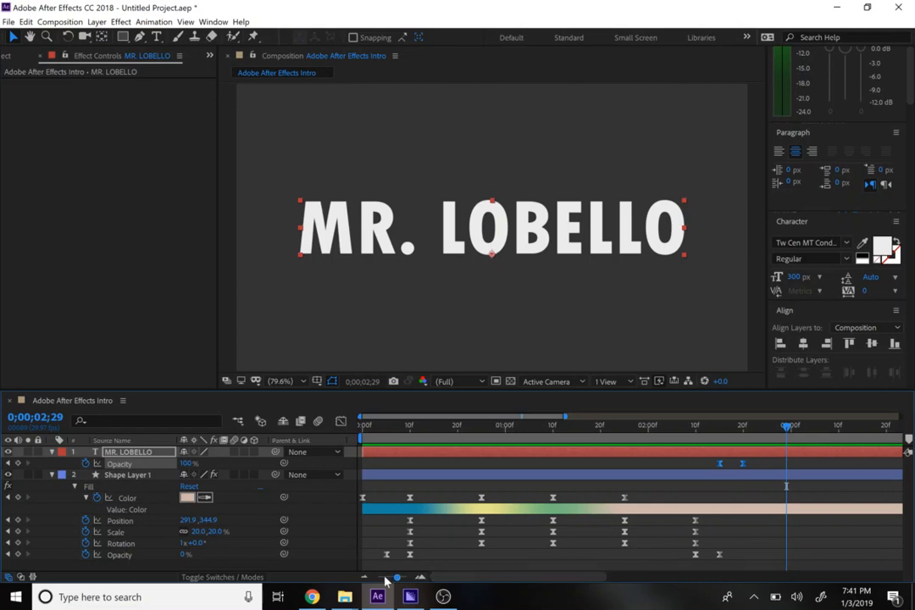
click(419, 577)
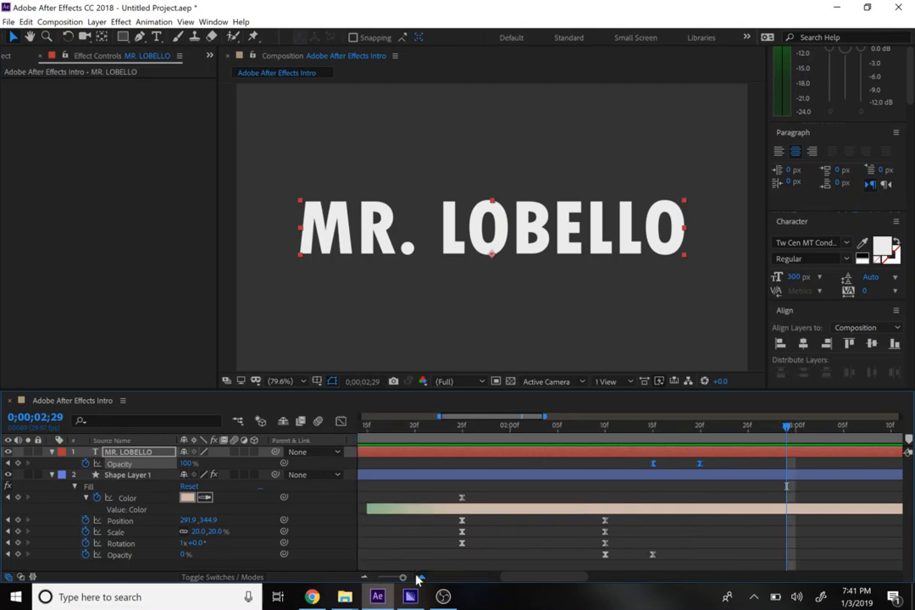
click(418, 577)
click(419, 577)
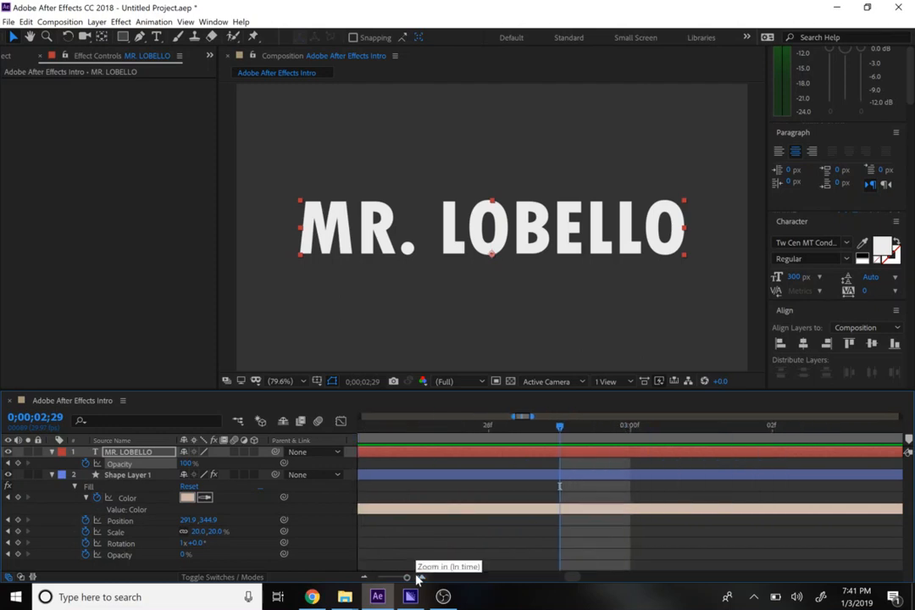
click(364, 578)
click(364, 578)
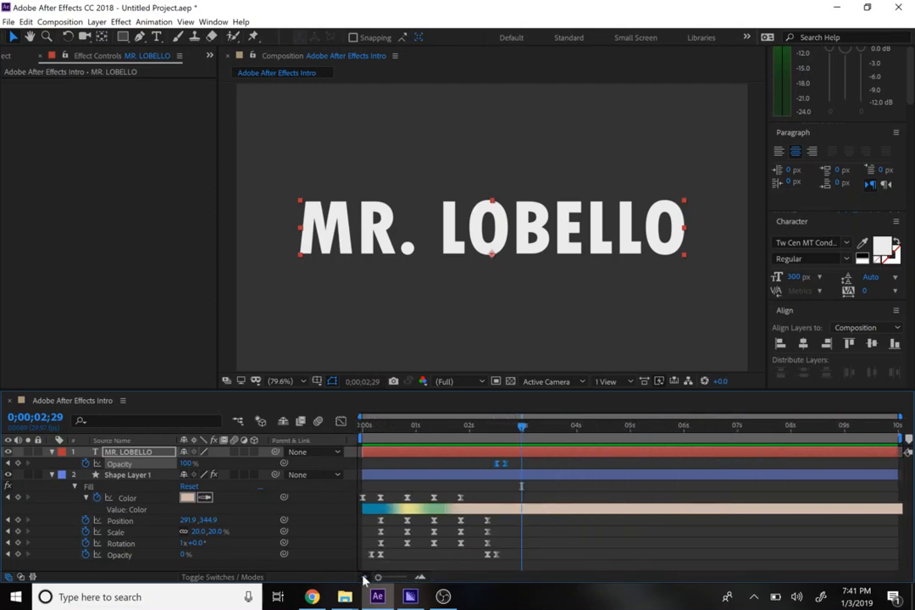
click(564, 426)
drag(564, 426, 522, 428)
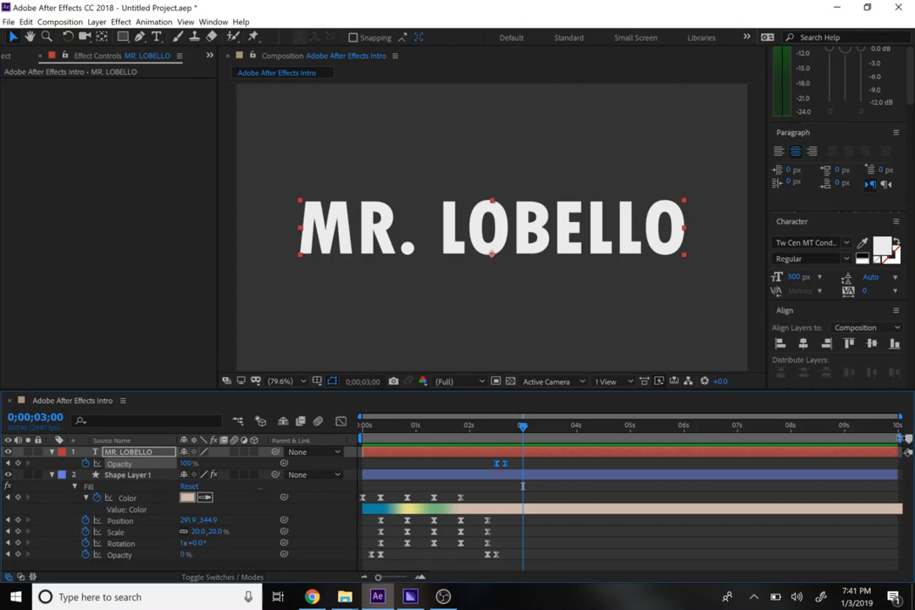
mouse_move(901, 438)
mouse_down()
mouse_move(576, 440)
mouse_move(523, 450)
mouse_up()
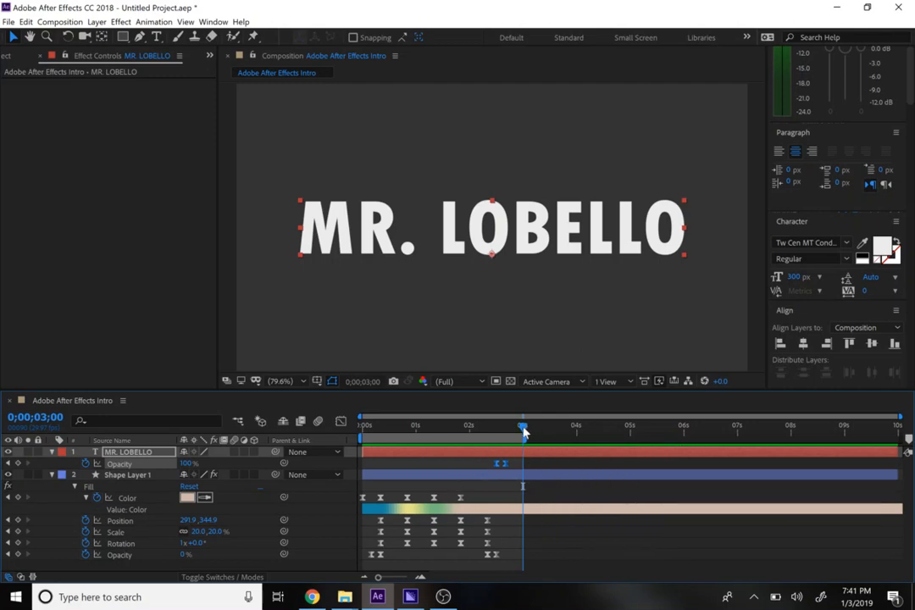
Return to 0;00;00;00 and preview the shortened work area
drag(524, 432, 341, 440)
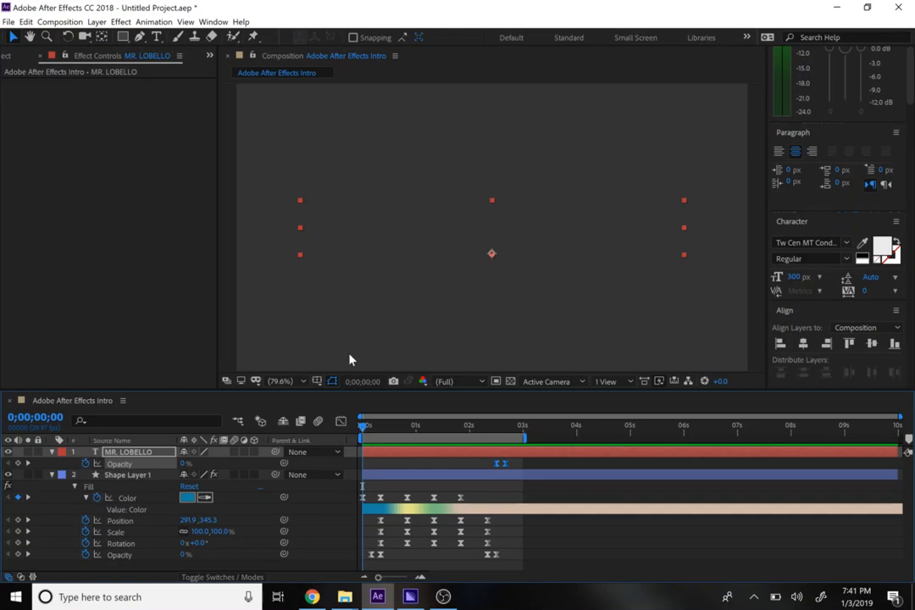
drag(383, 433, 345, 432)
key(space)
Deselect everything and collapse the keyframed properties of the text and shape layers
click(96, 569)
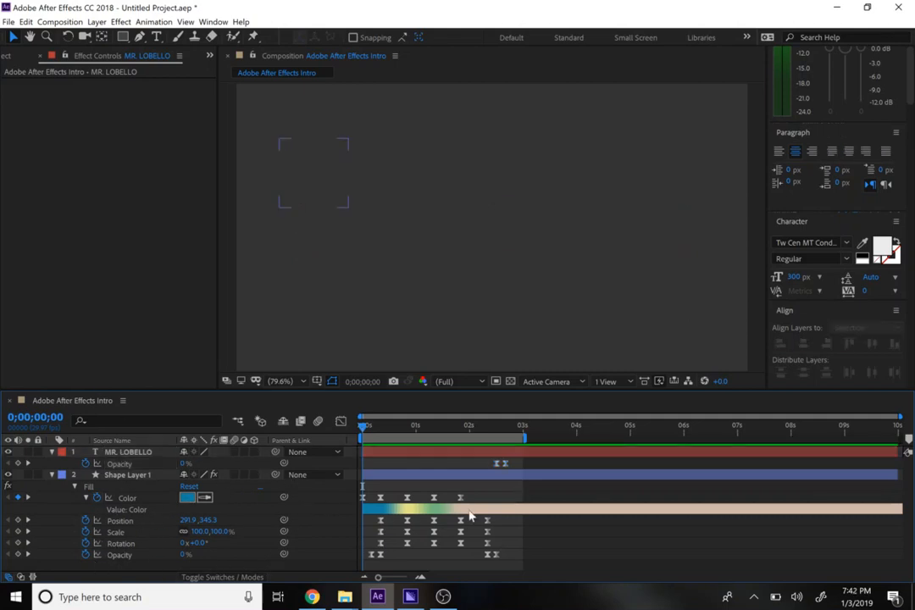
right_click(108, 571)
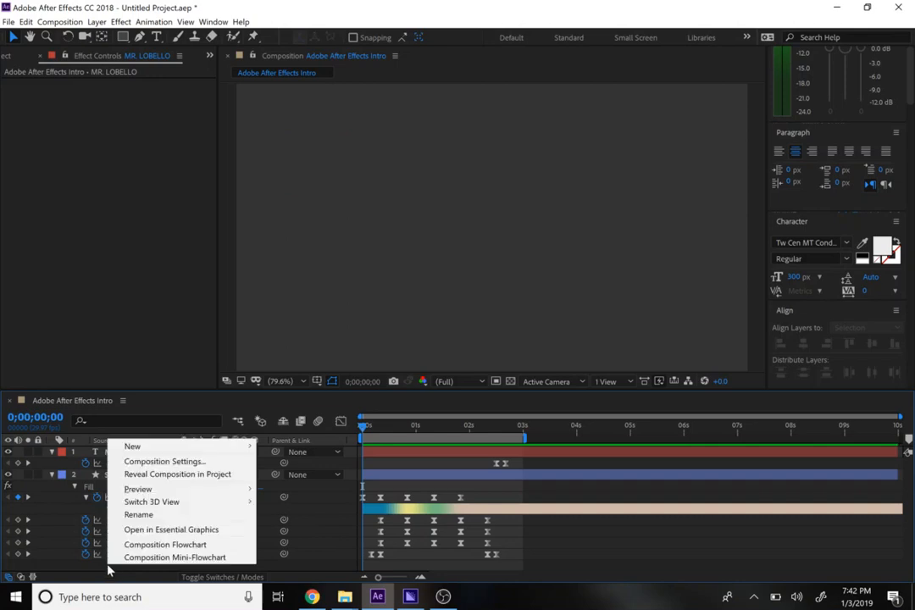
click(85, 570)
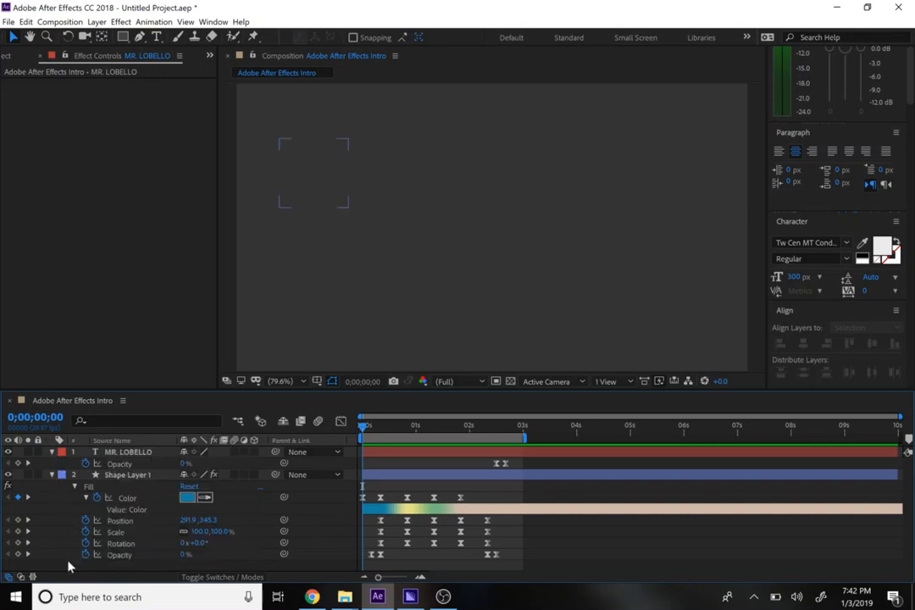
key(u)
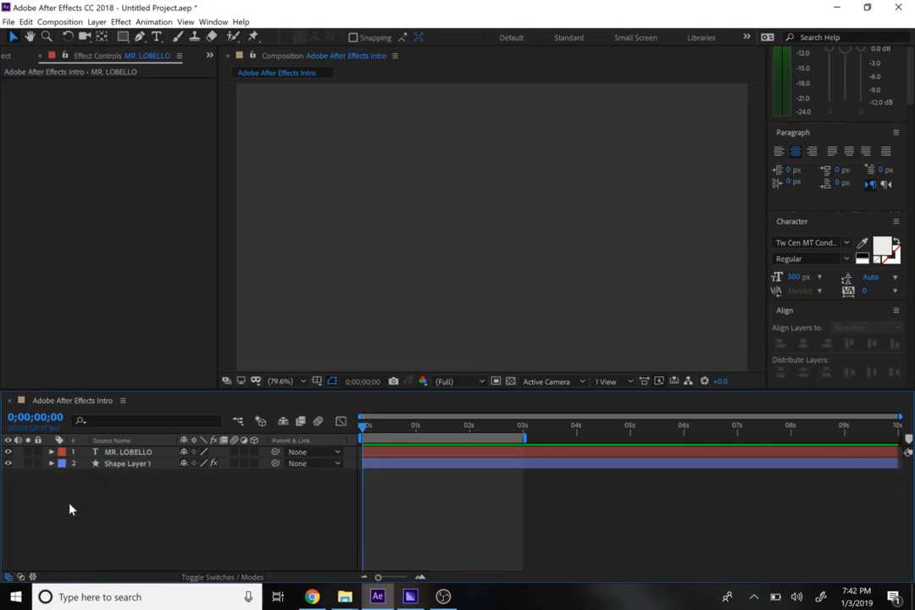
Create a composition-sized solid in color 333333 and place it beneath the text and shape layers
right_click(71, 509)
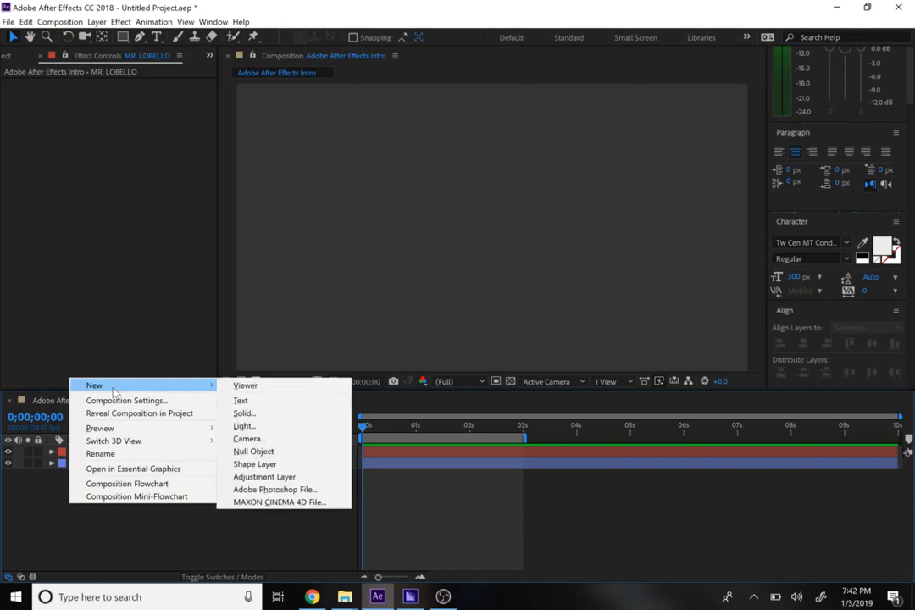
click(243, 413)
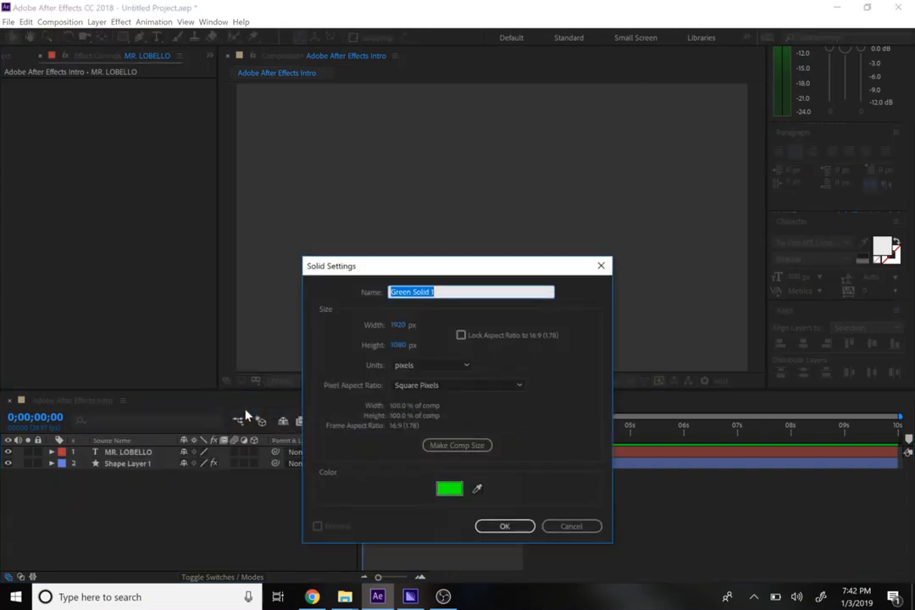
drag(424, 273, 541, 91)
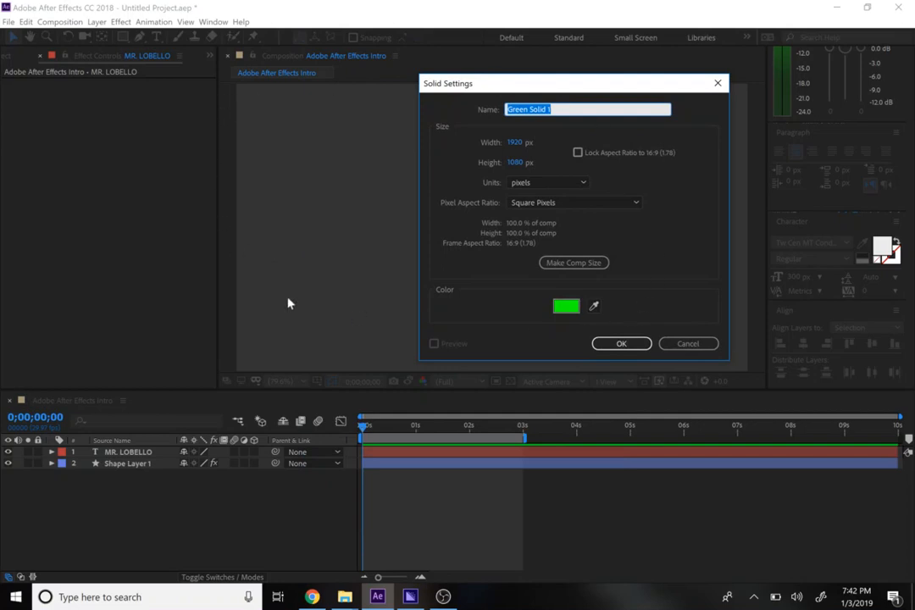
click(580, 268)
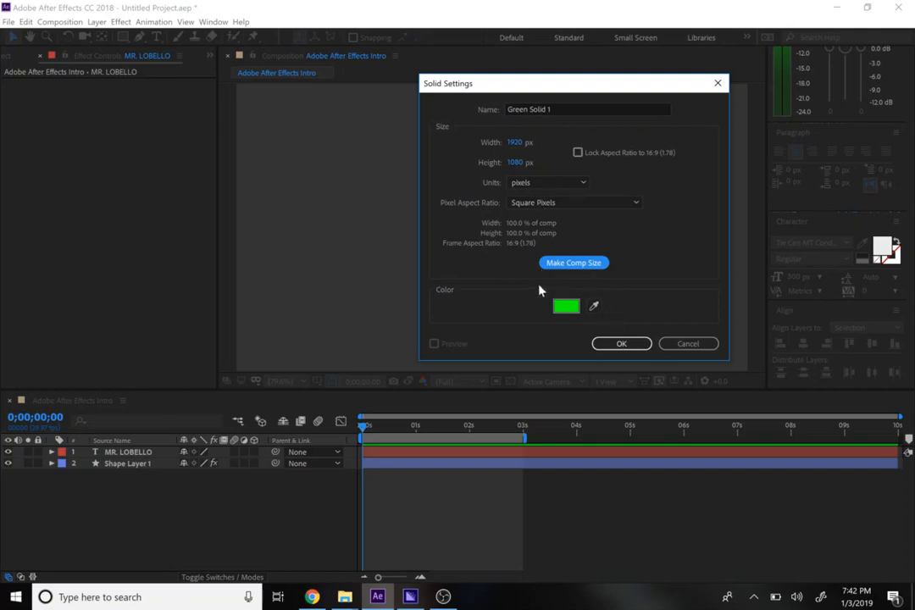
click(565, 308)
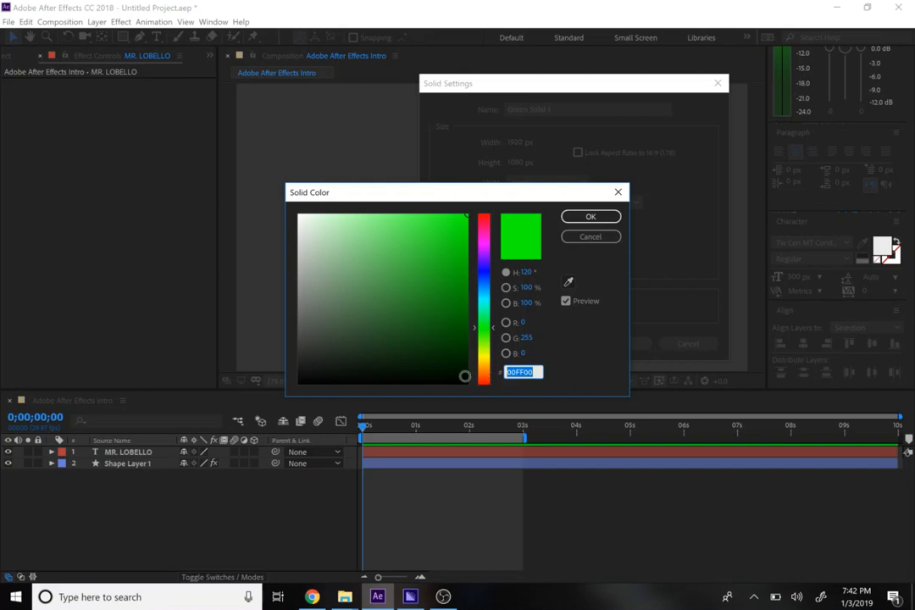
text(33333)
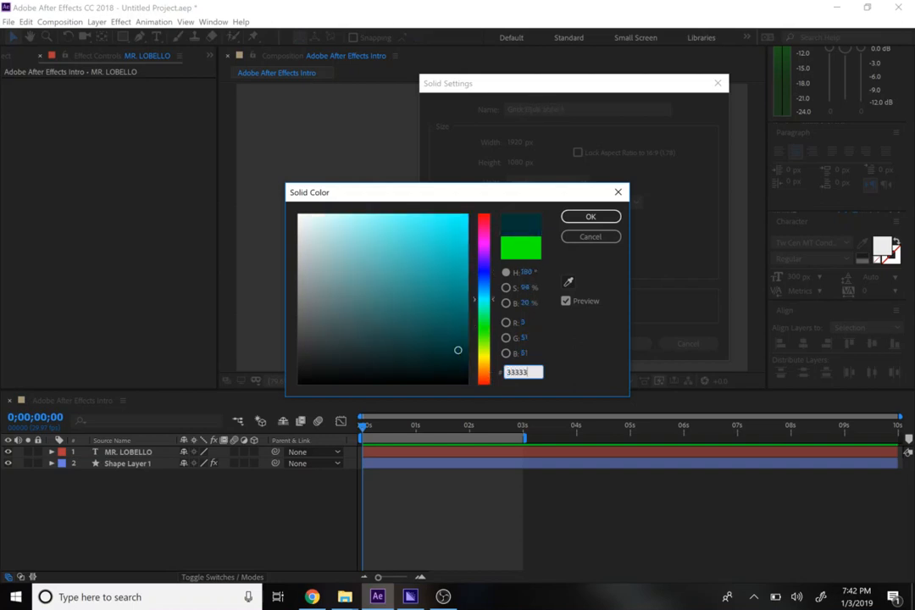
text(3)
click(590, 217)
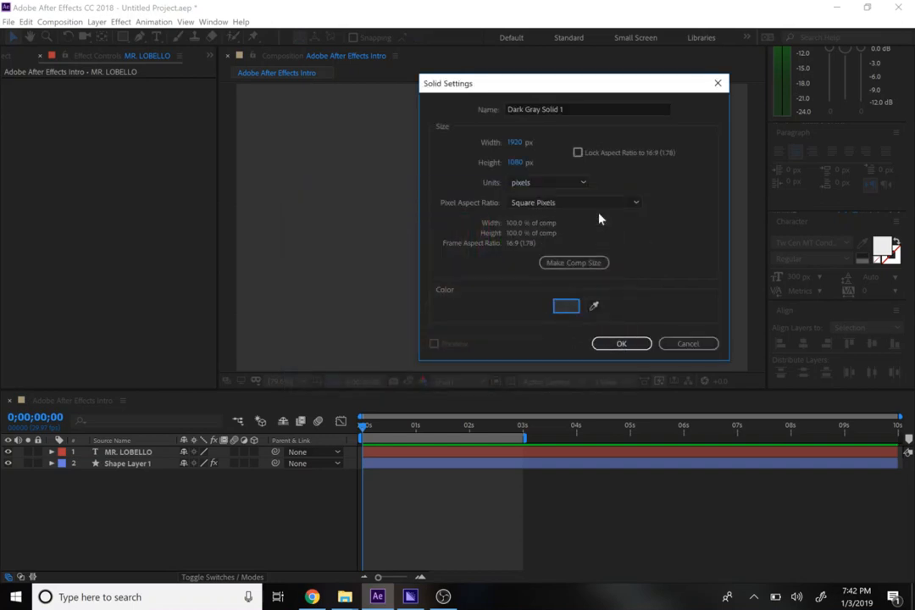
click(606, 345)
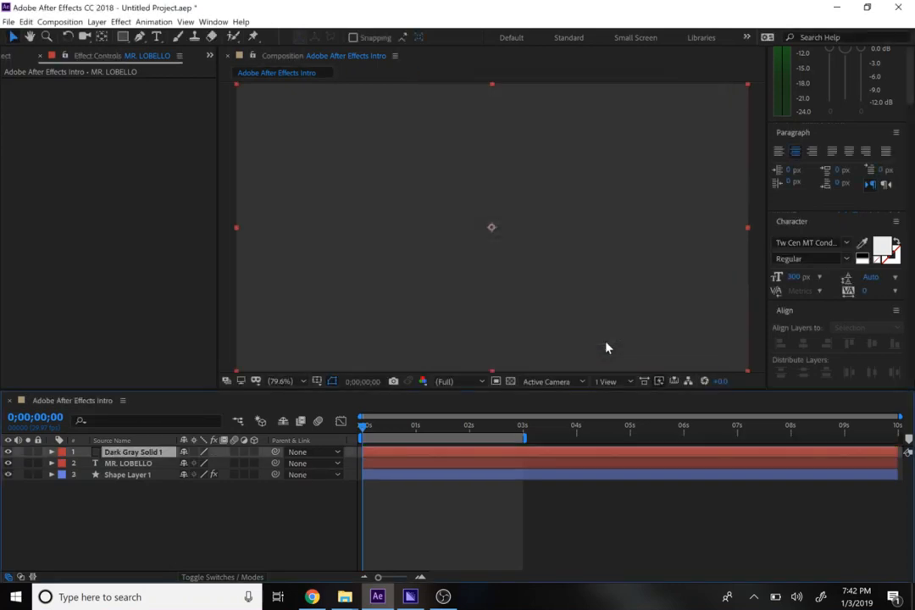
drag(154, 458, 152, 496)
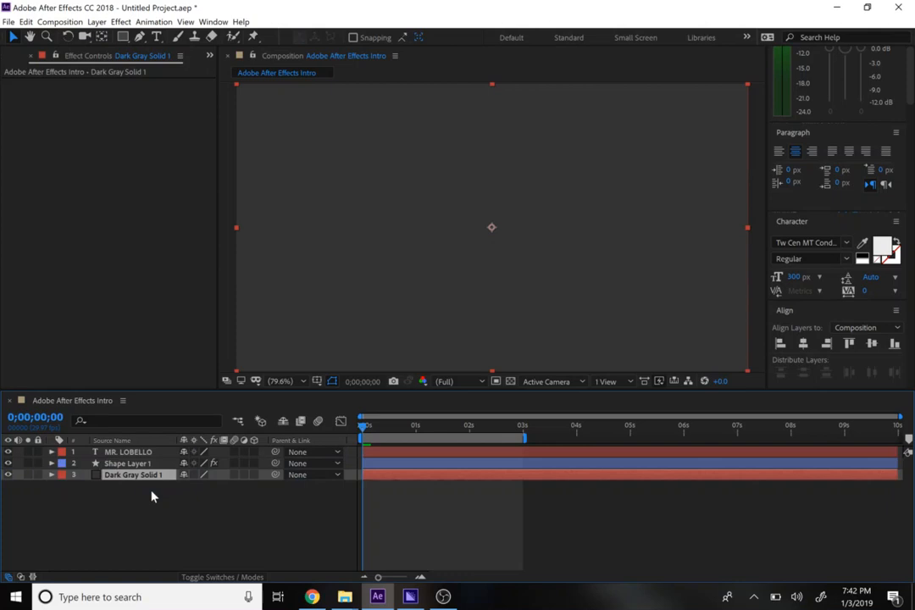
Preview the animation over the new background, deselect the solid layer and move the playhead to 0;00;03;00
key(space)
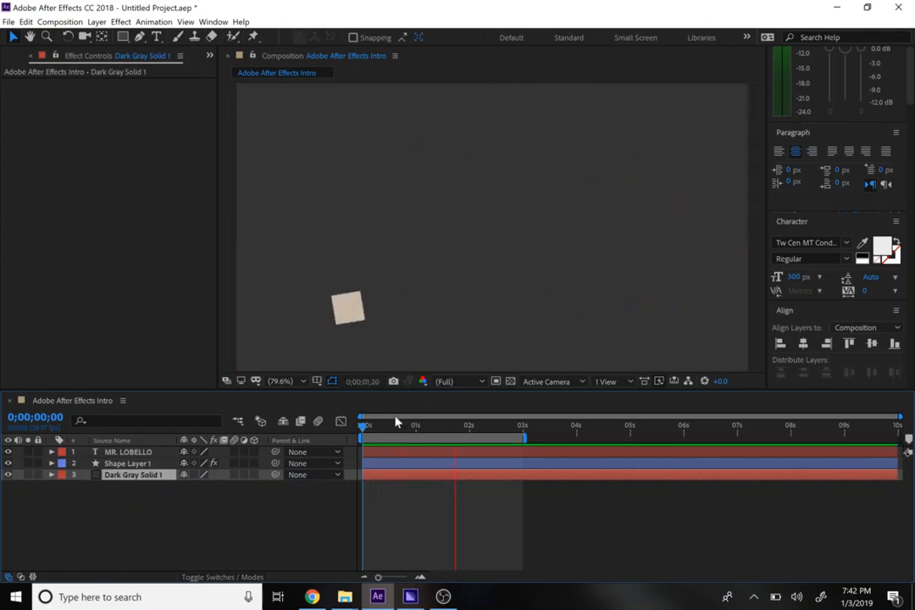
key(space)
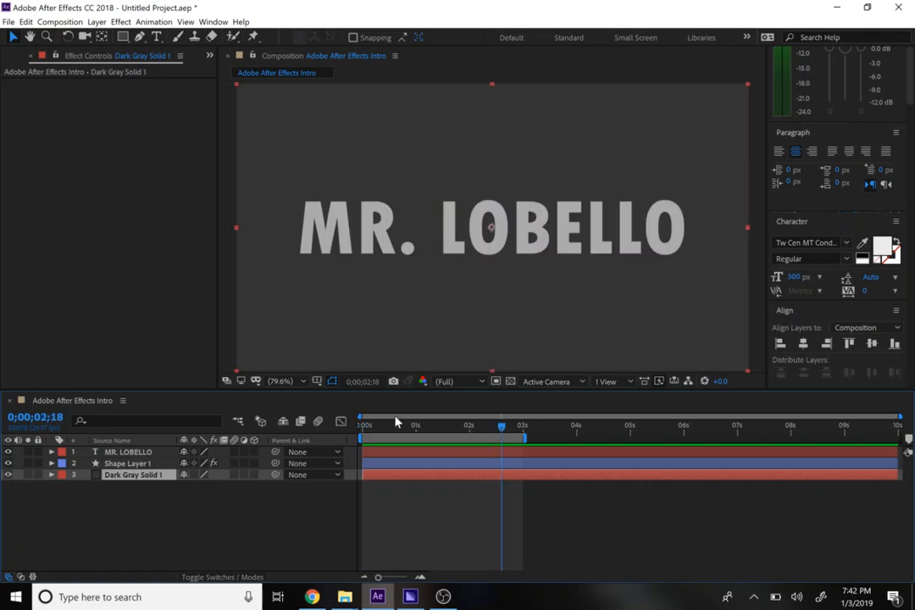
click(263, 512)
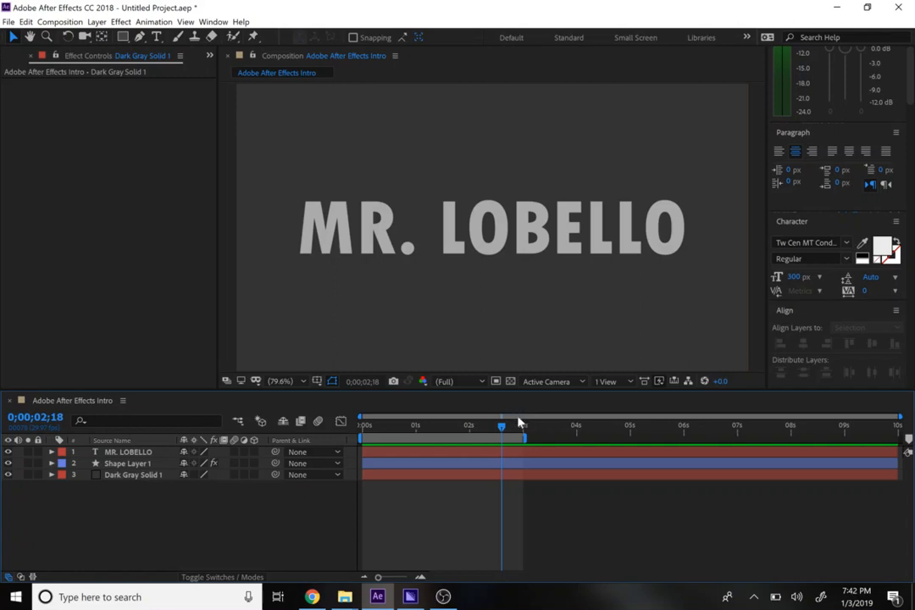
drag(503, 433, 525, 435)
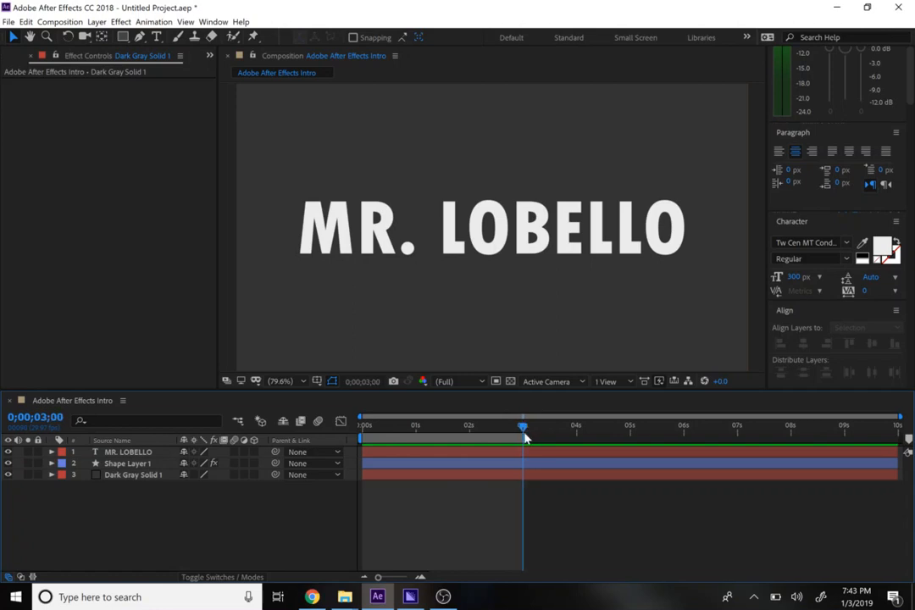
click(7, 21)
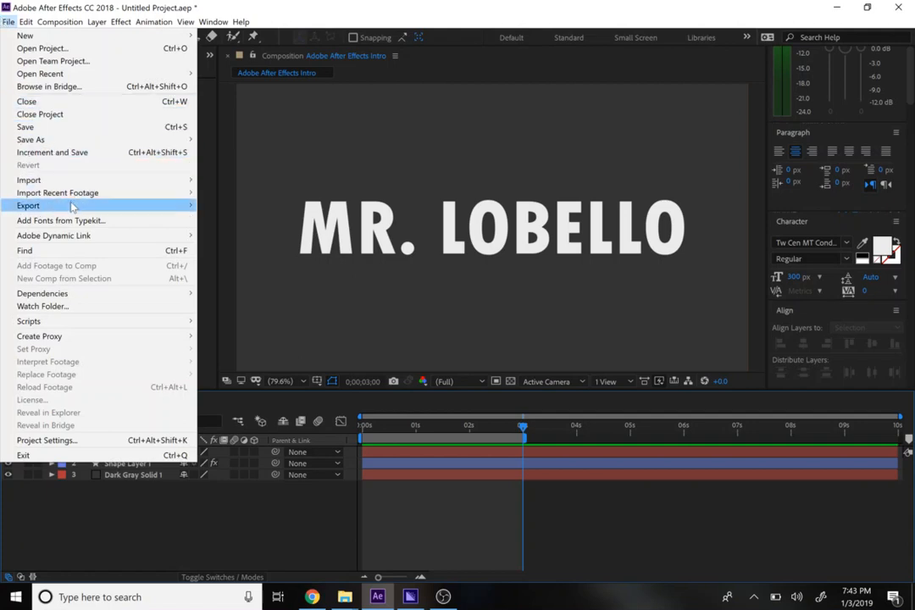
mouse_move(73, 209)
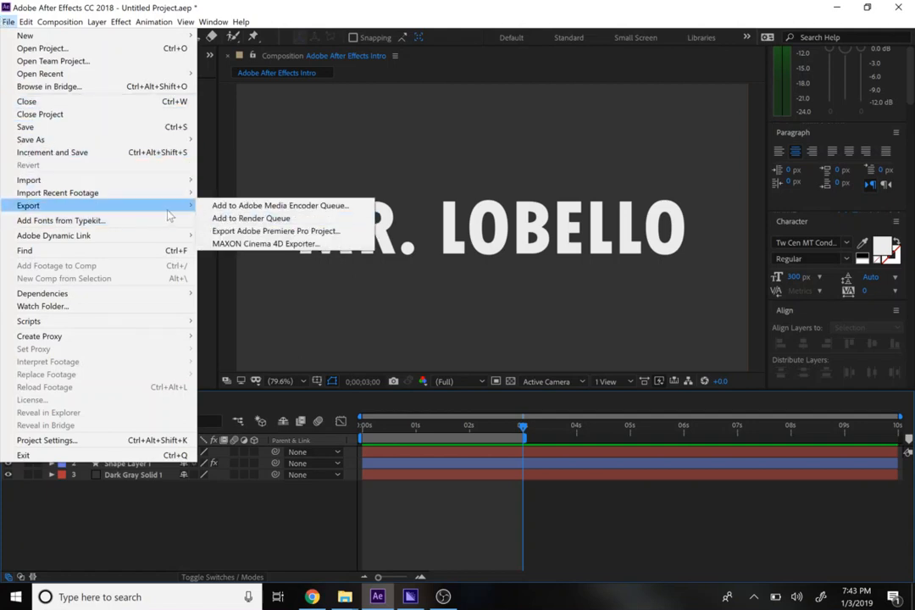
click(241, 219)
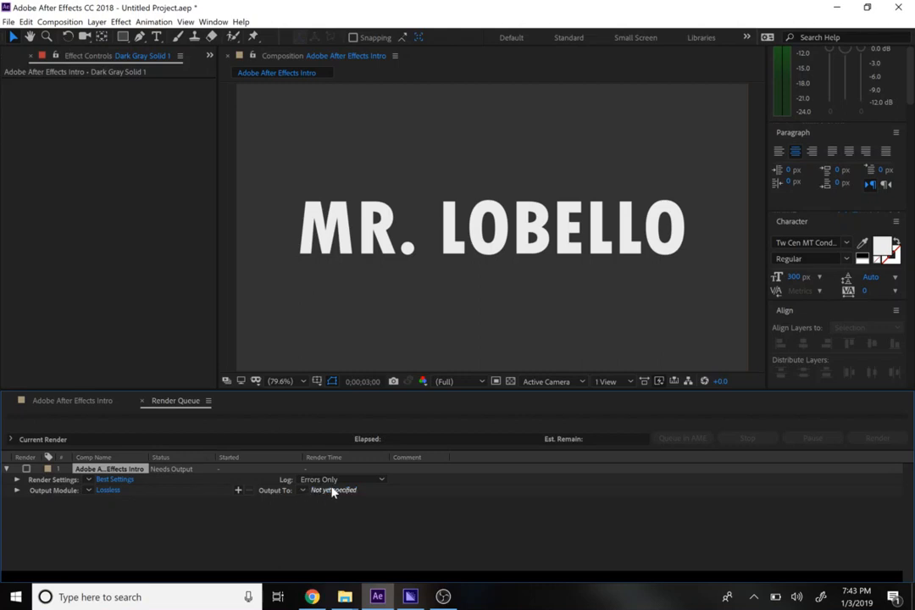
click(142, 399)
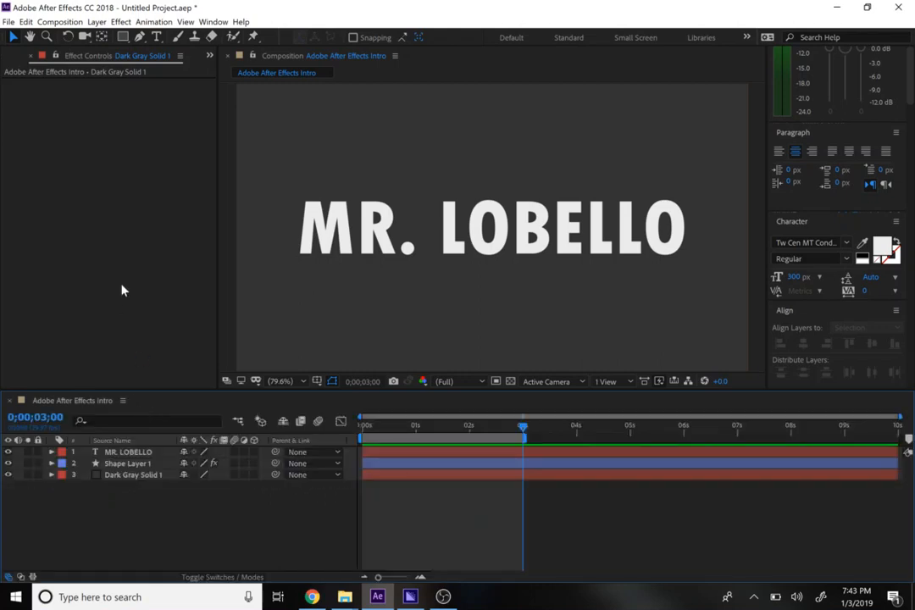
Send the composition to the Adobe Media Encoder queue and delete the two finished Comp 1 jobs there
click(8, 22)
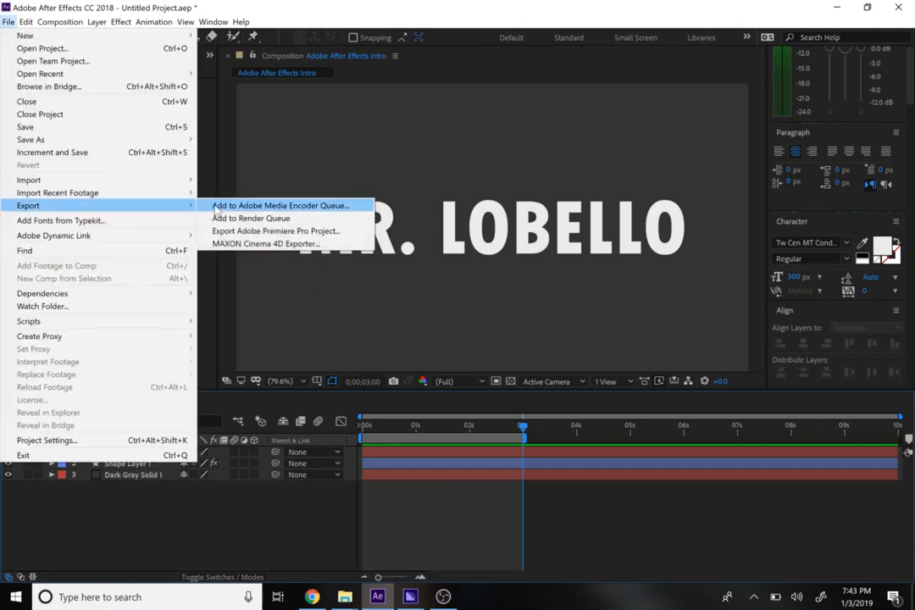
click(216, 206)
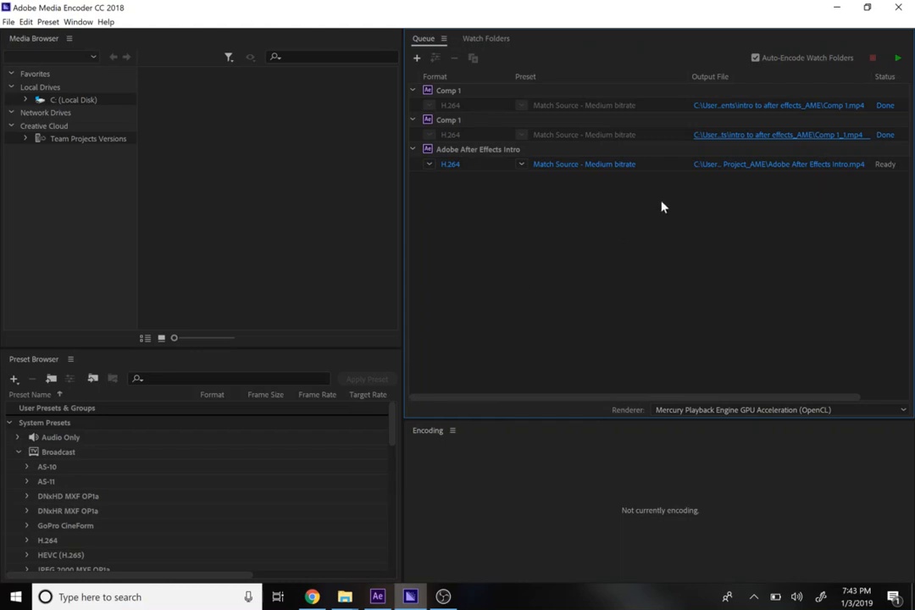
click(666, 149)
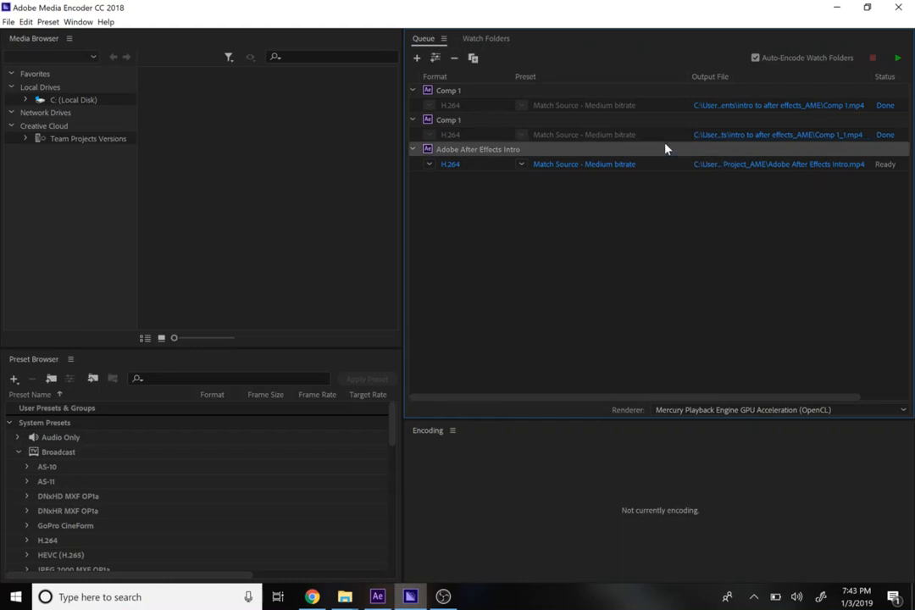
click(648, 105)
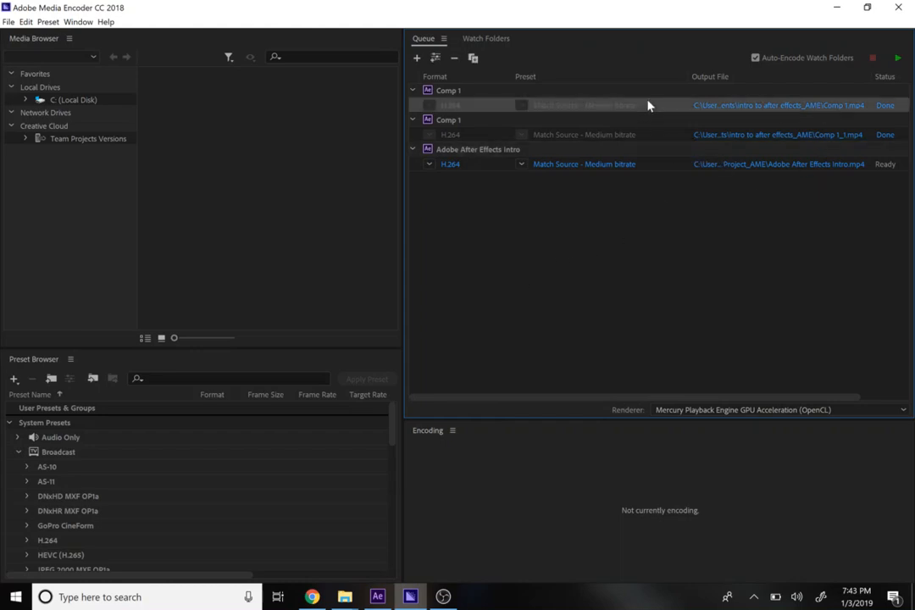
key(Delete)
key(Delete)
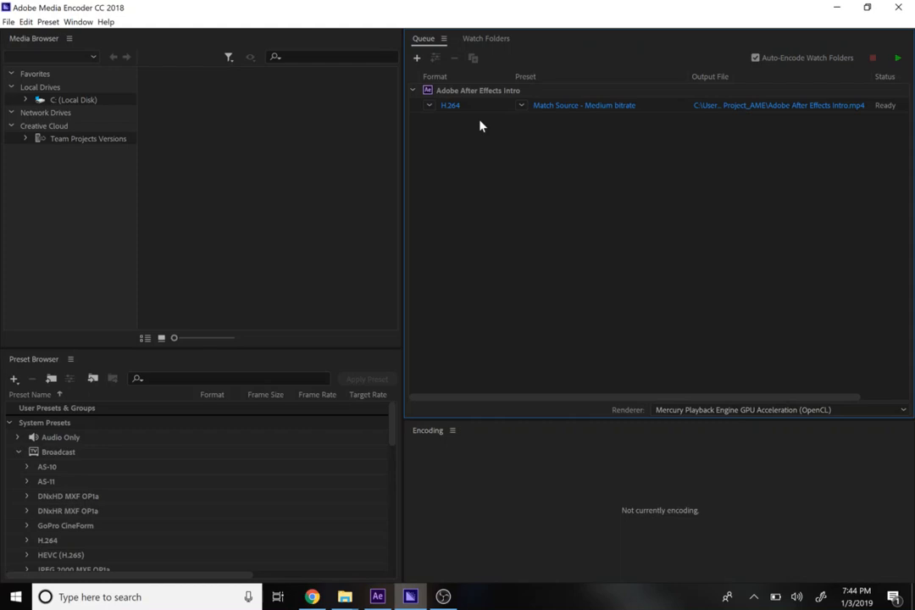
Set the Adobe After Effects Intro job's preset to Match Source - High bitrate
mouse_move(551, 112)
click(523, 108)
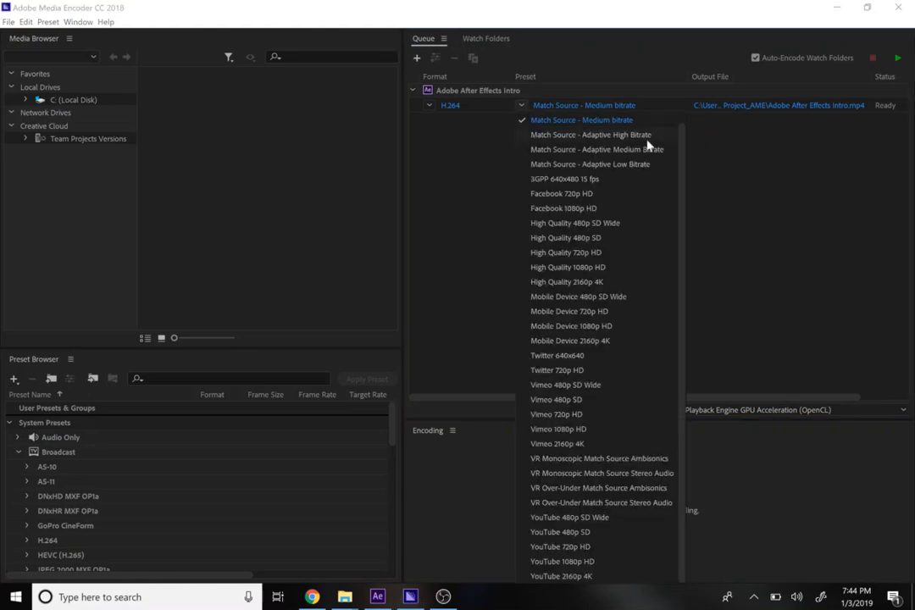
click(677, 121)
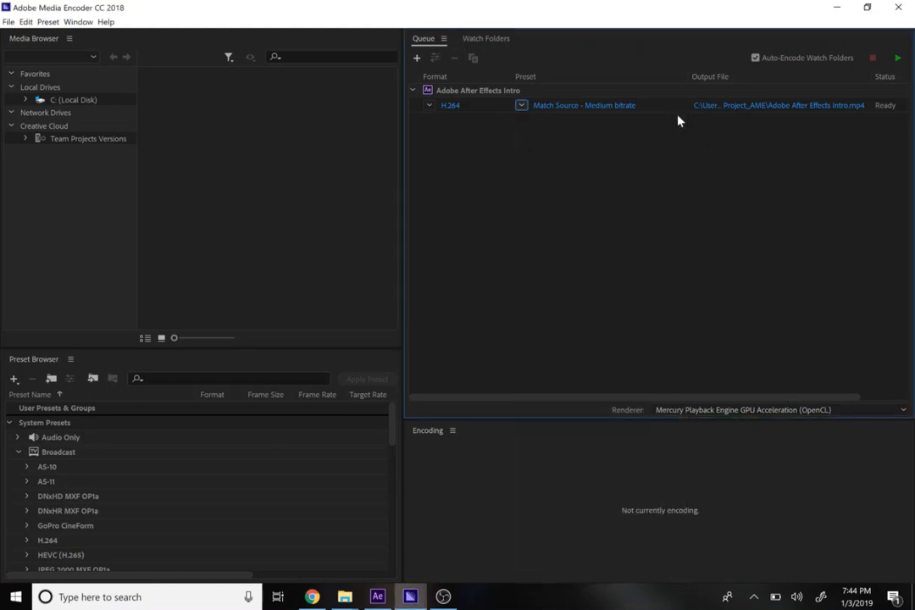
click(522, 107)
scroll(680, 127, up, 1)
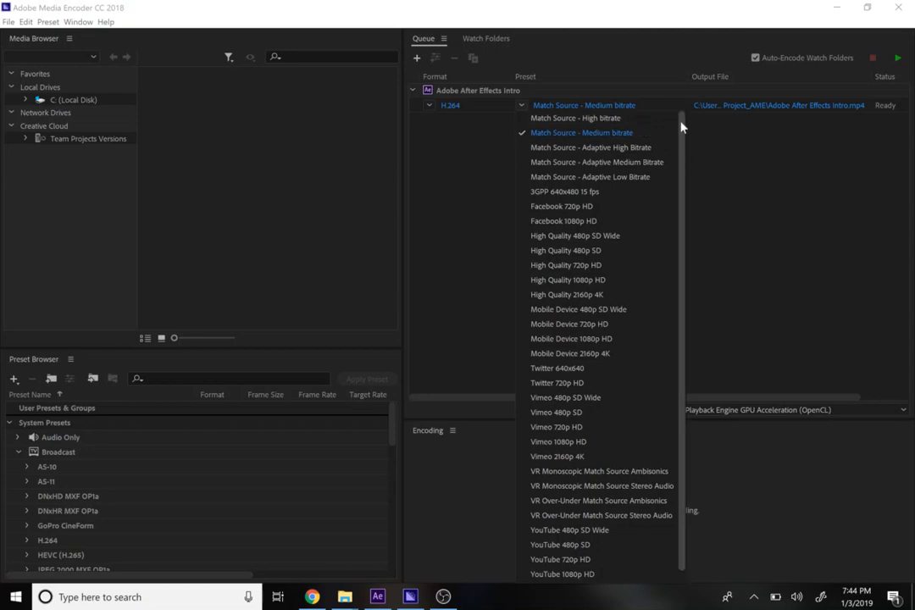
click(559, 118)
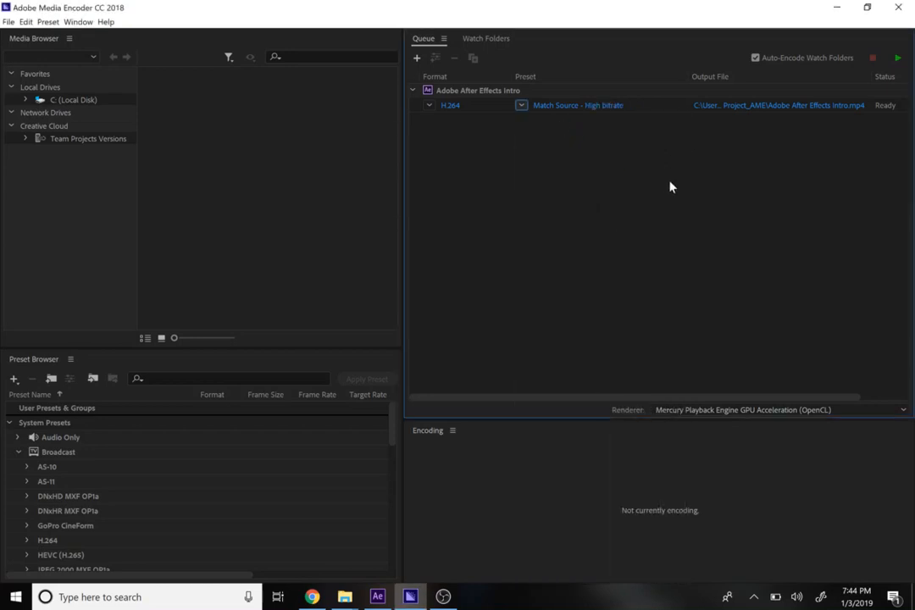
Set the output to Adobe After Effects Intro.mp4 in a new Videos subfolder named After Effects Animations
click(707, 107)
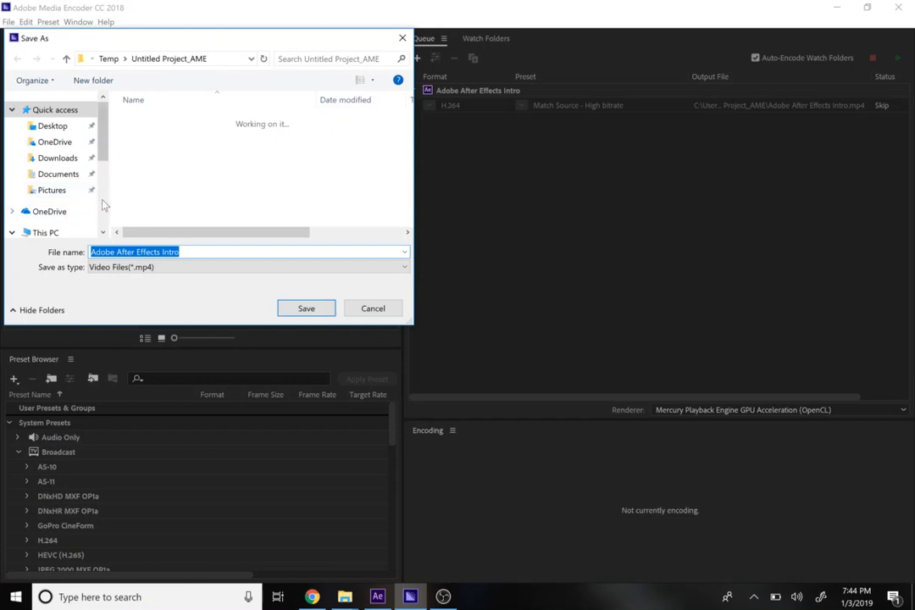
scroll(103, 203, down, 3)
click(75, 195)
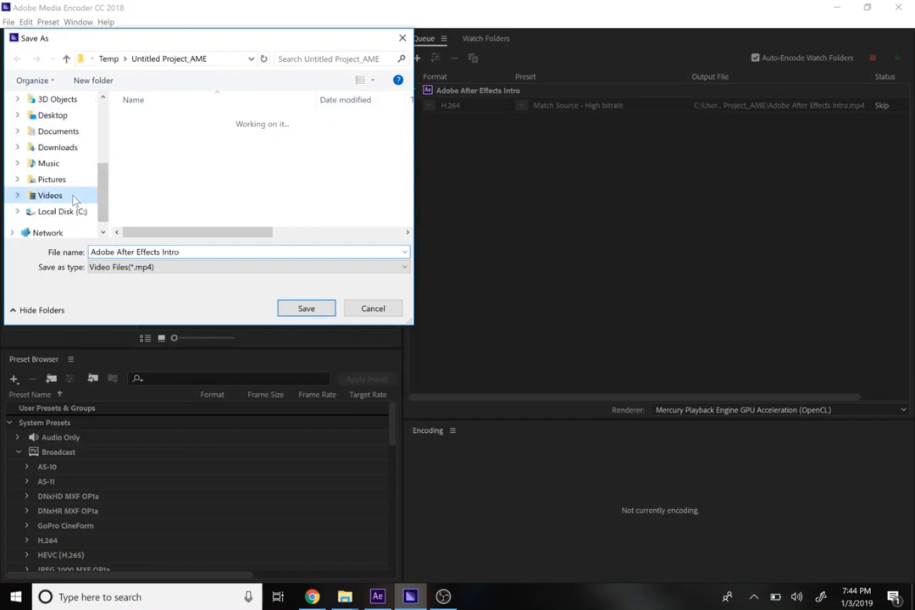
click(93, 81)
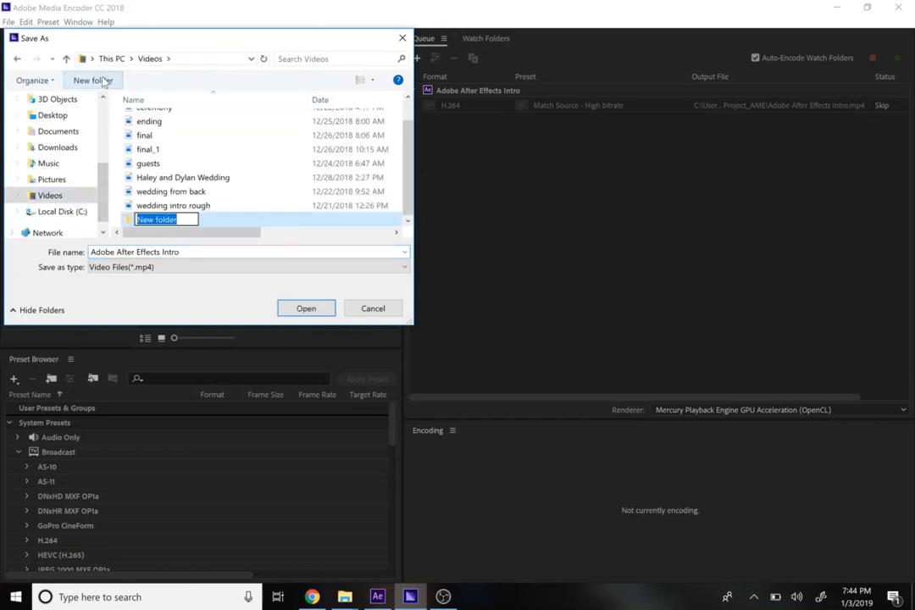
text(Premi)
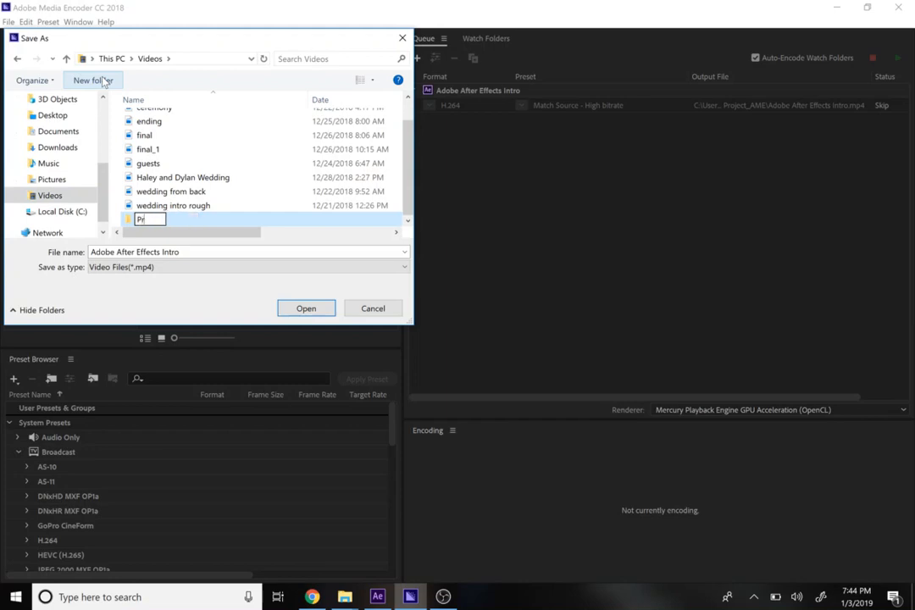
key(BackSpace)
key(BackSpace)
key(BackSpace)
key(BackSpace)
key(BackSpace)
text(After Effects Animations)
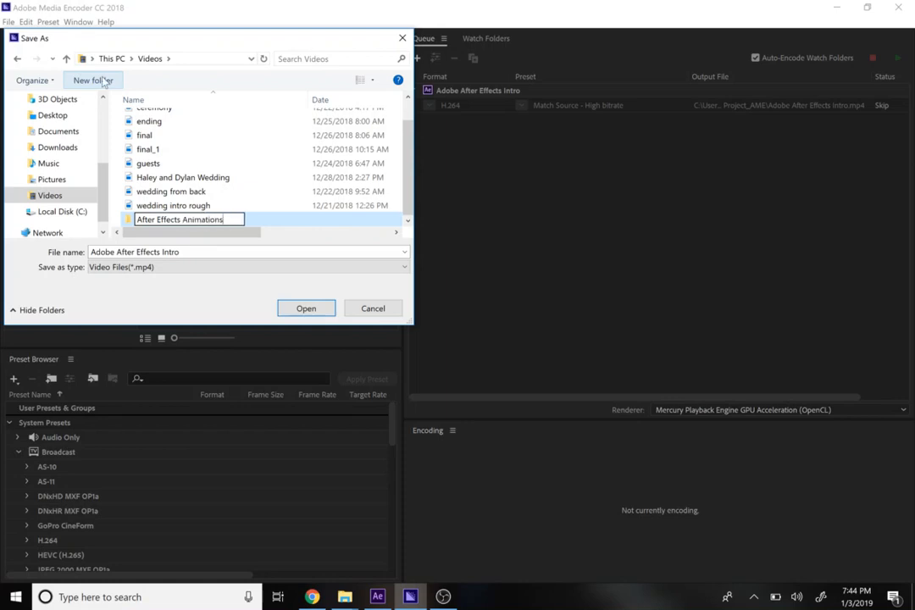
key(Return)
double_click(168, 222)
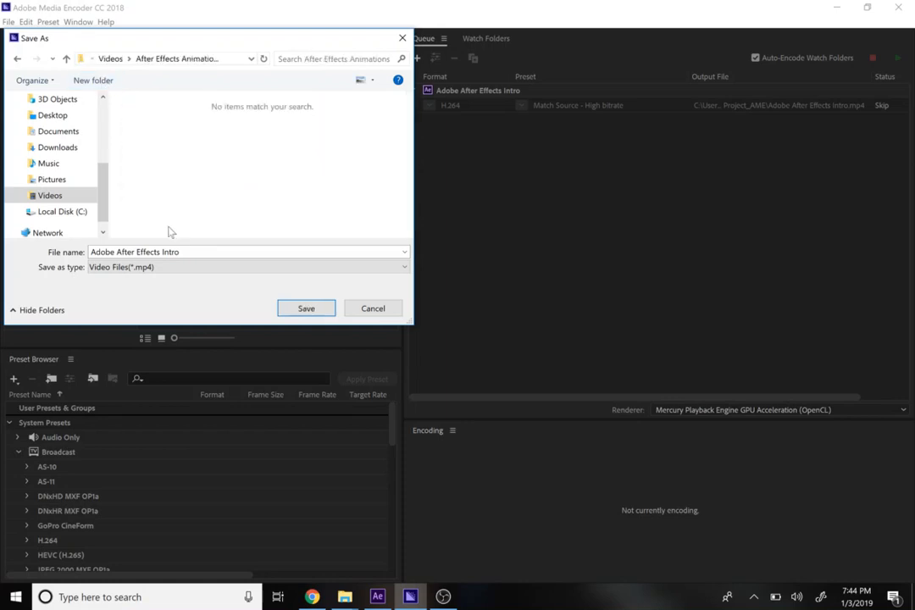
click(305, 310)
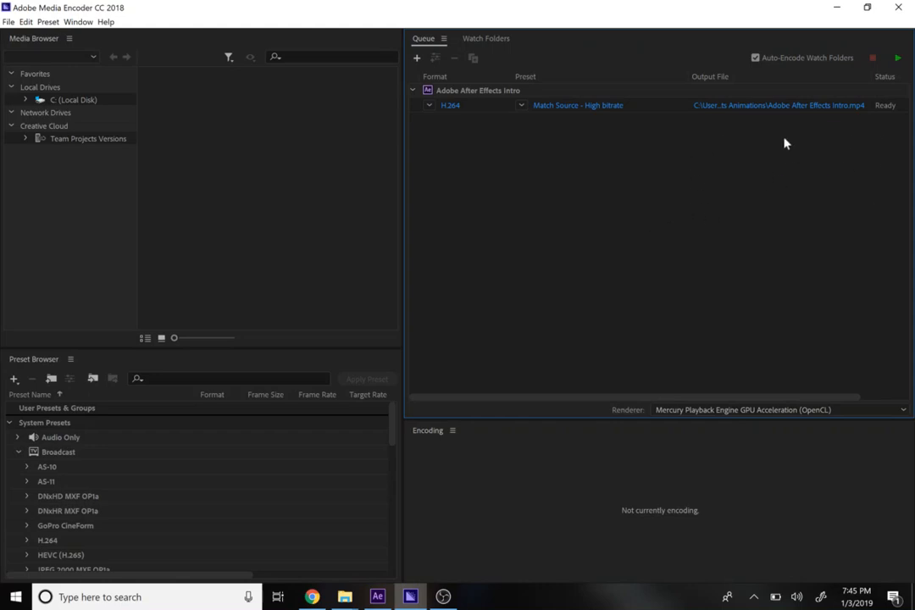
Encode the queued job and open the rendered Adobe After Effects Intro video from its output folder
click(899, 60)
click(734, 107)
double_click(164, 145)
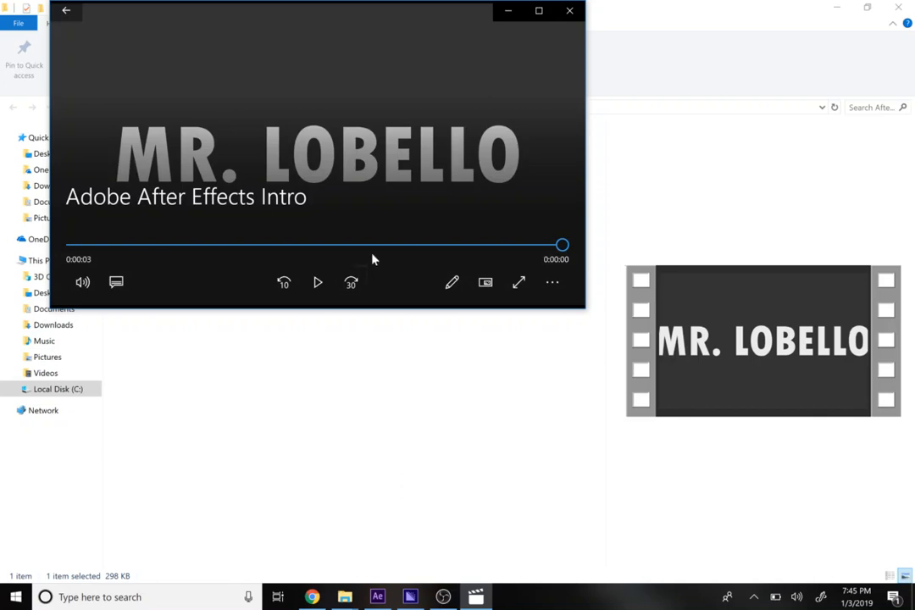
Replay the rendered intro video, pause it and close the video player
click(317, 295)
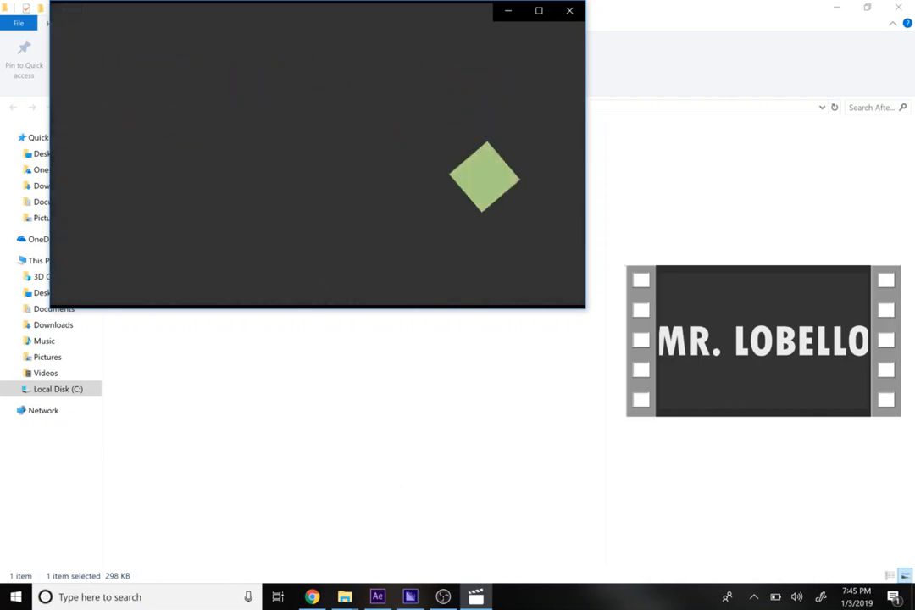
click(317, 288)
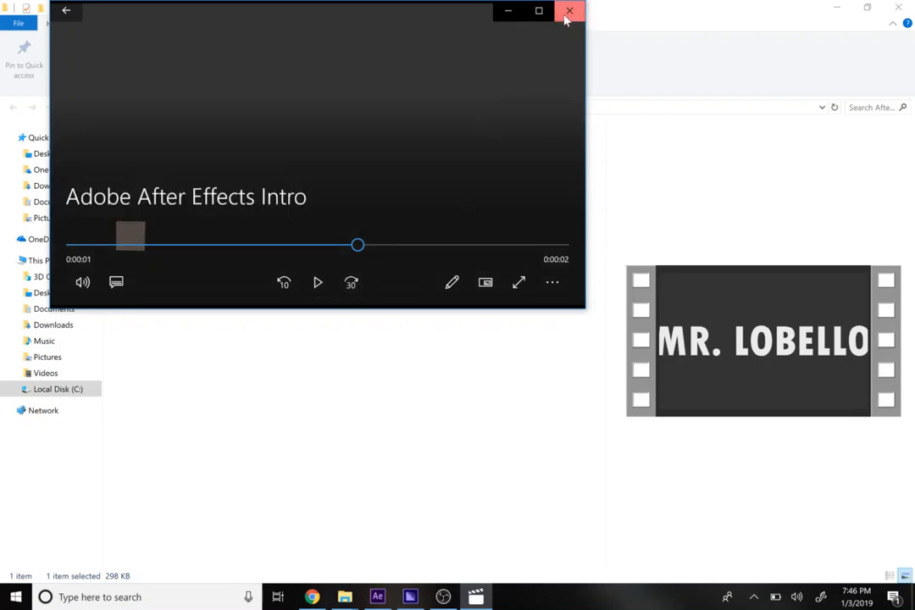
click(567, 12)
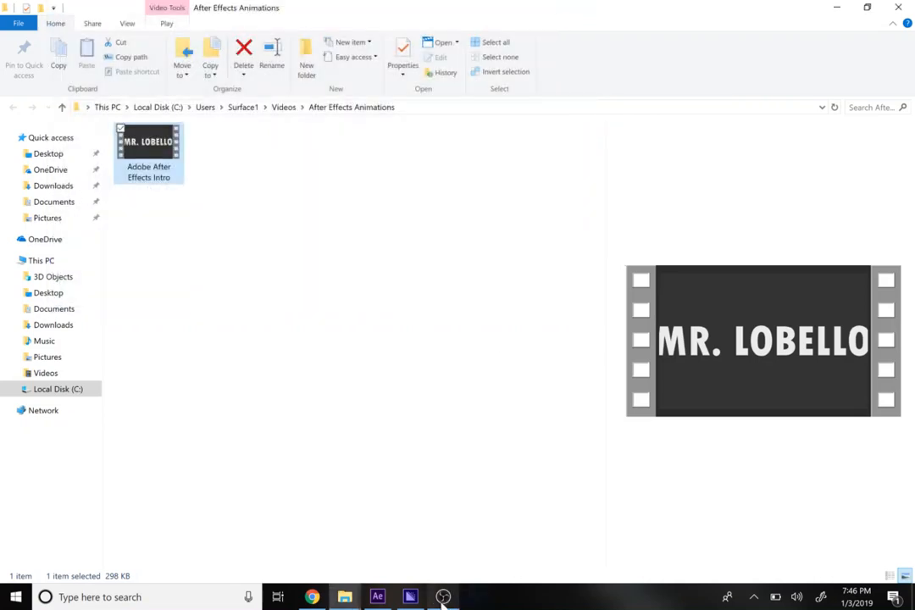